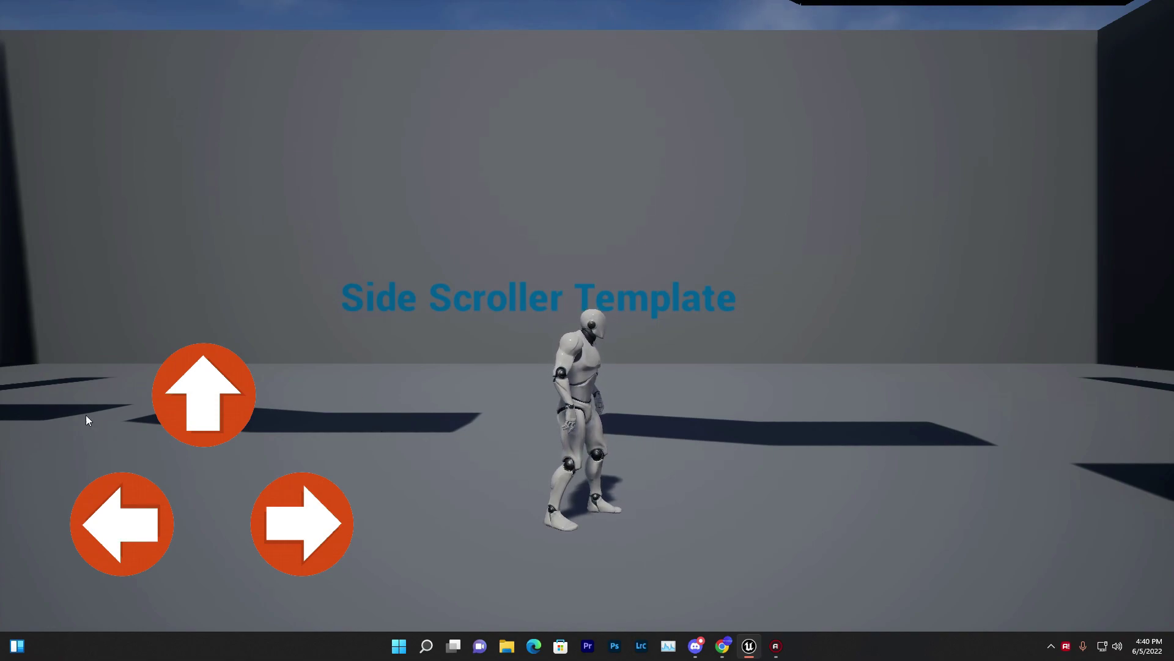
- Jump, run the character left, and jump onto the raised platform with the on-screen arrows, then stop playing
left_click(205, 403)
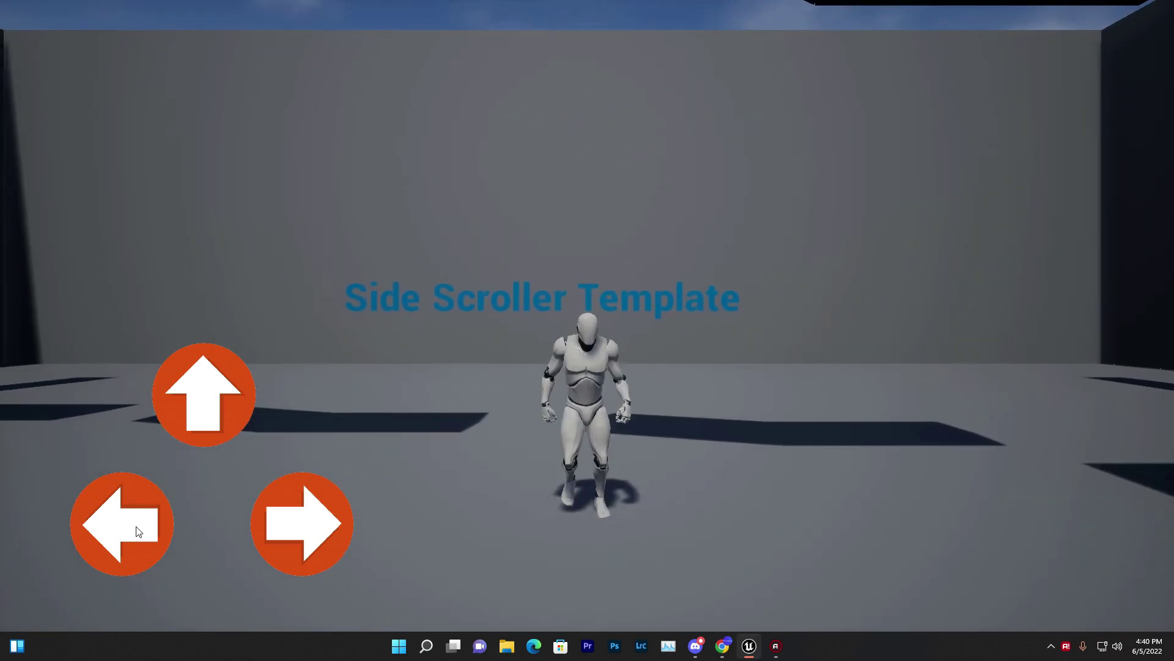
left_click(136, 532)
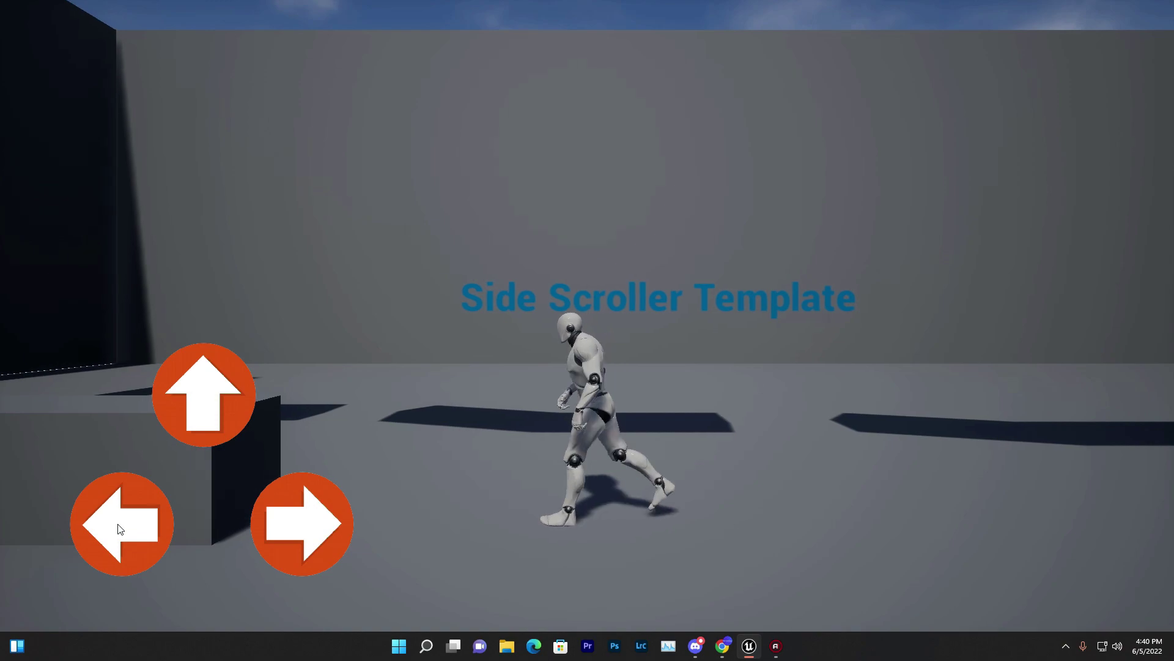
left_click(167, 405)
left_click(119, 546)
left_click(165, 422)
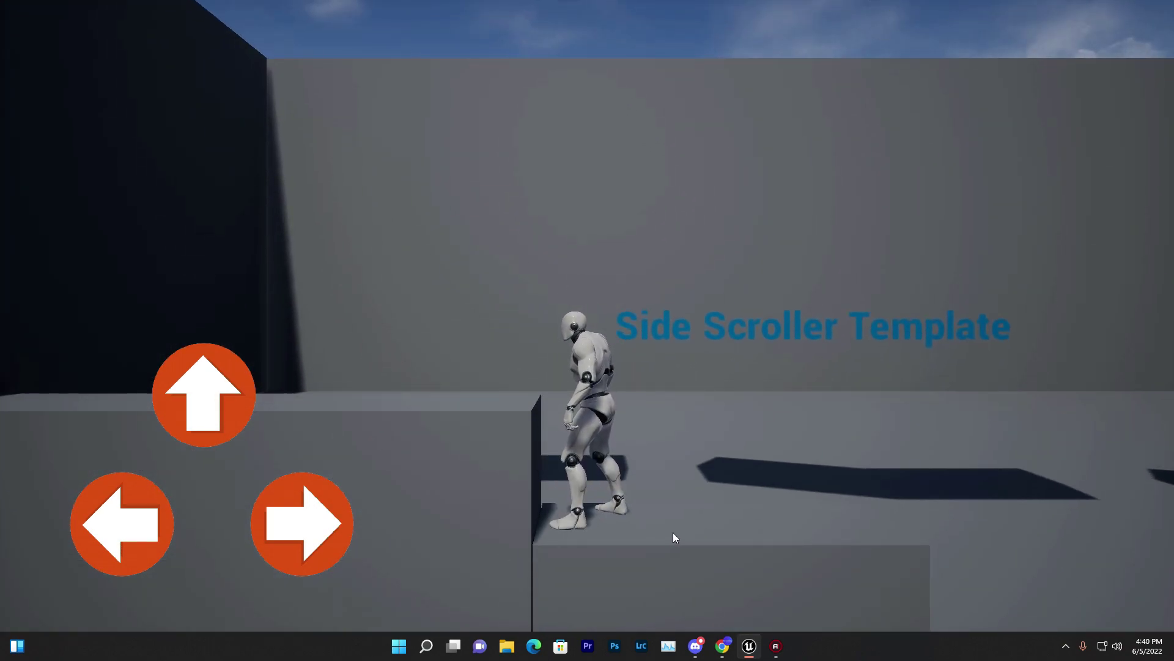
key("Escape")
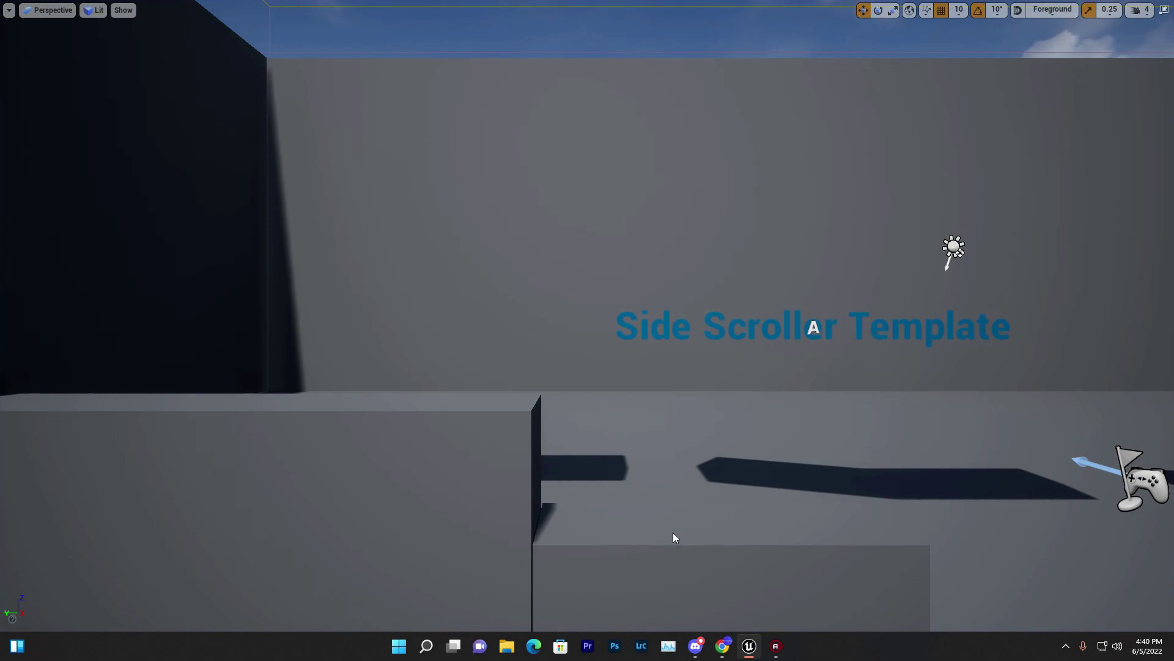
- Leave immersive view and open the SideScrollerCharacter Blueprint from the Content Browser
key("F11")
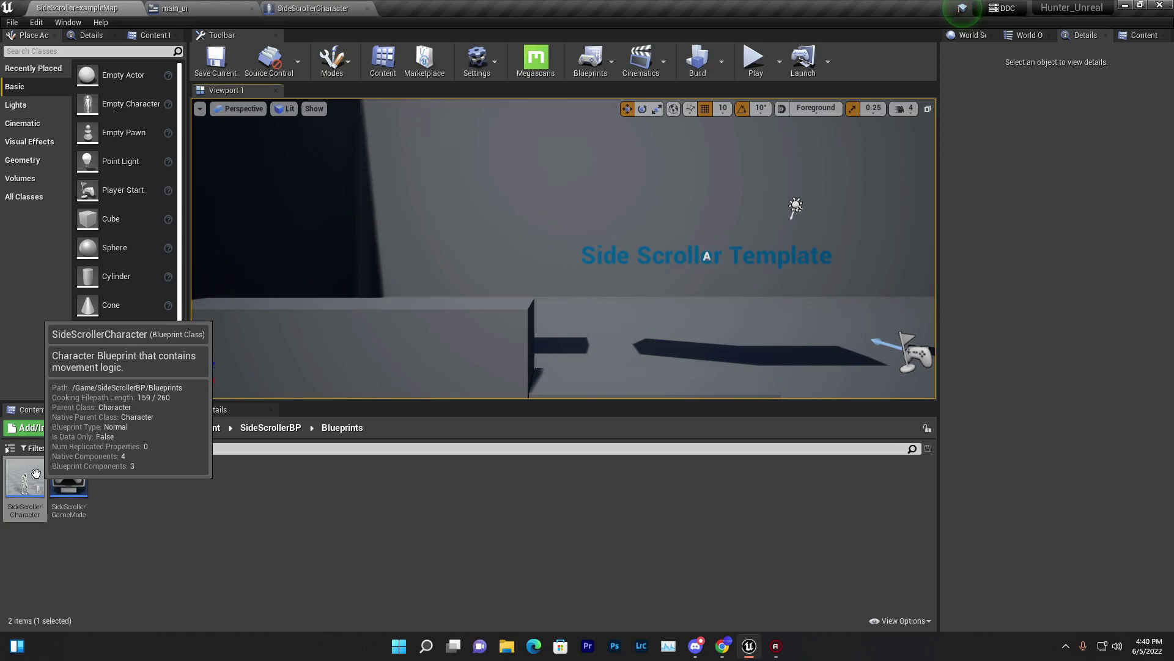
left_click(36, 473)
double_click(36, 474)
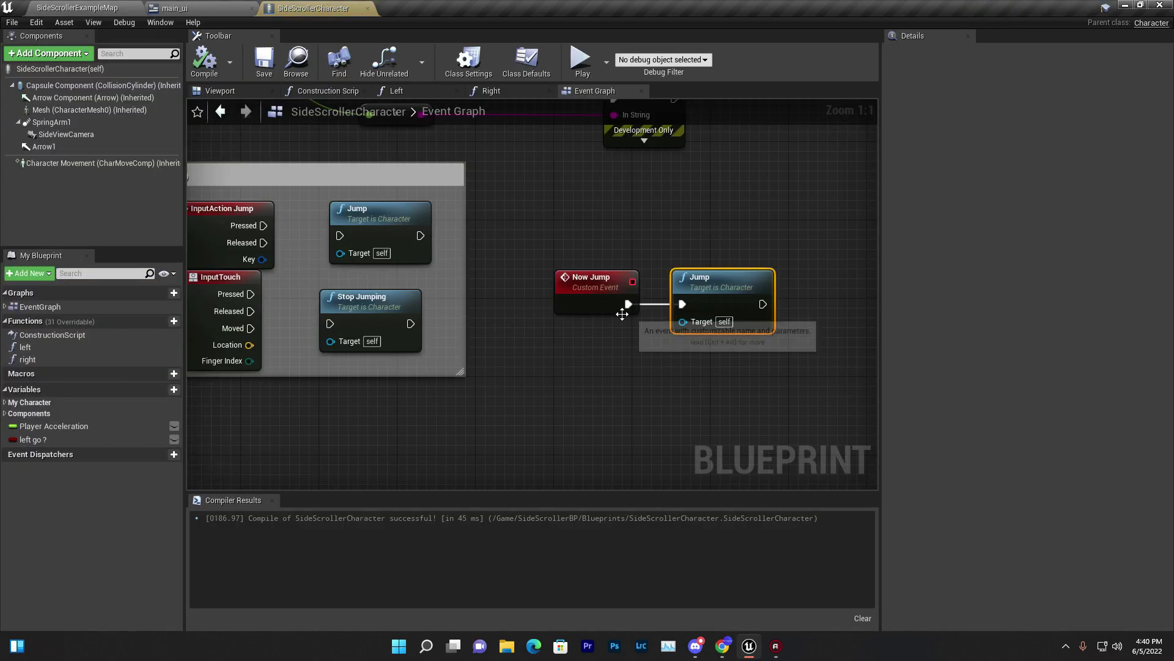
right_click_drag(624, 310, 524, 415)
scroll(644, 319, "up", 2)
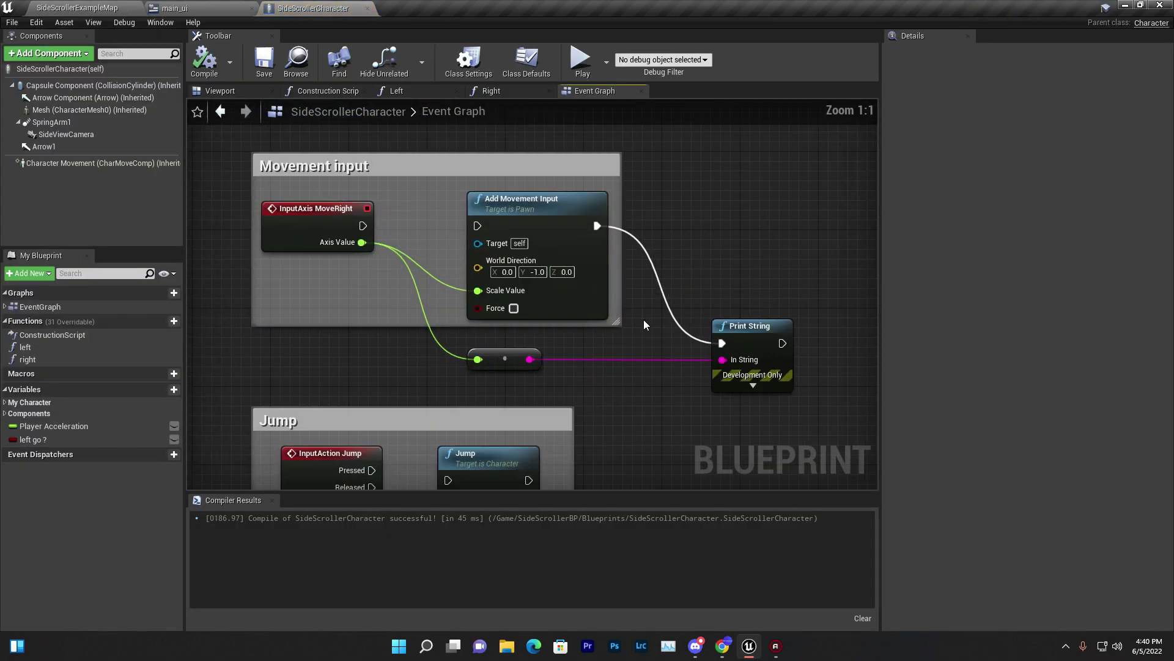
- Inspect the Add Movement Input and InputAxis MoveRight nodes in the Event Graph
left_click(466, 289)
right_click_drag(524, 244, 579, 301)
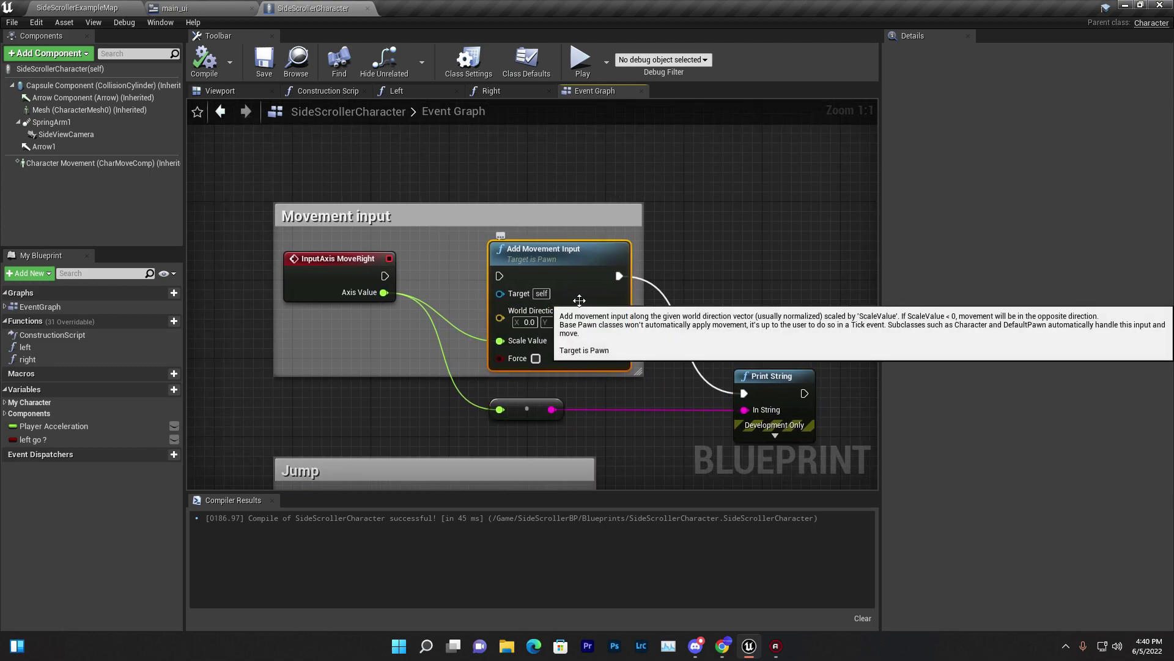
right_click_drag(580, 300, 497, 294)
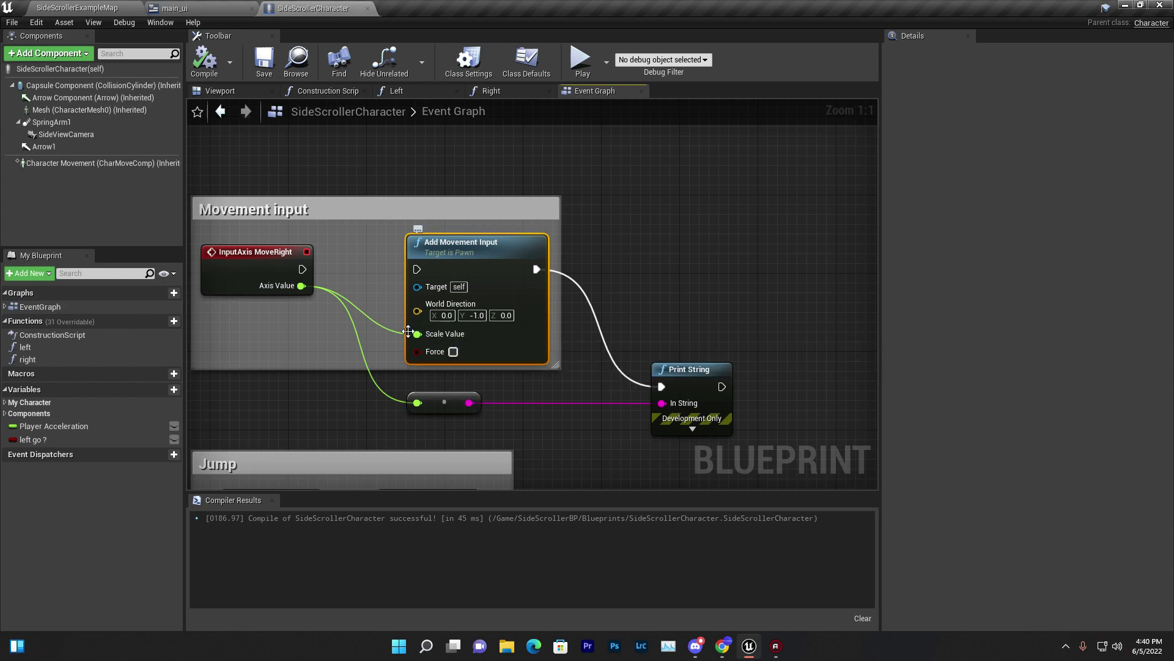
left_click(286, 273)
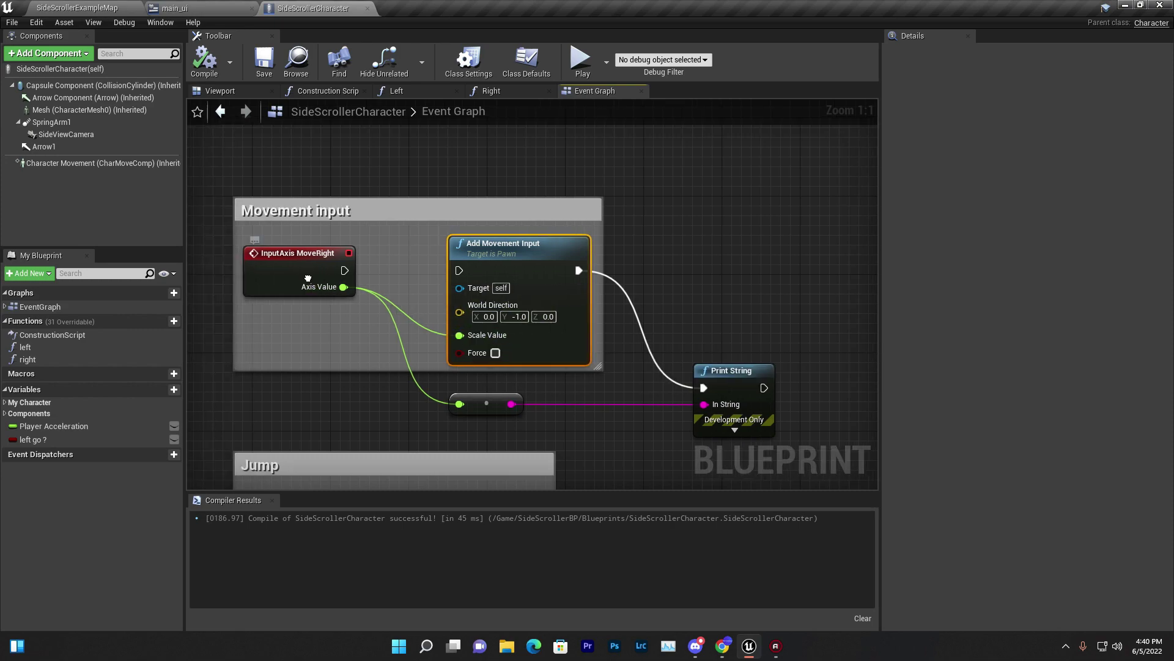
right_click_drag(255, 277, 318, 280)
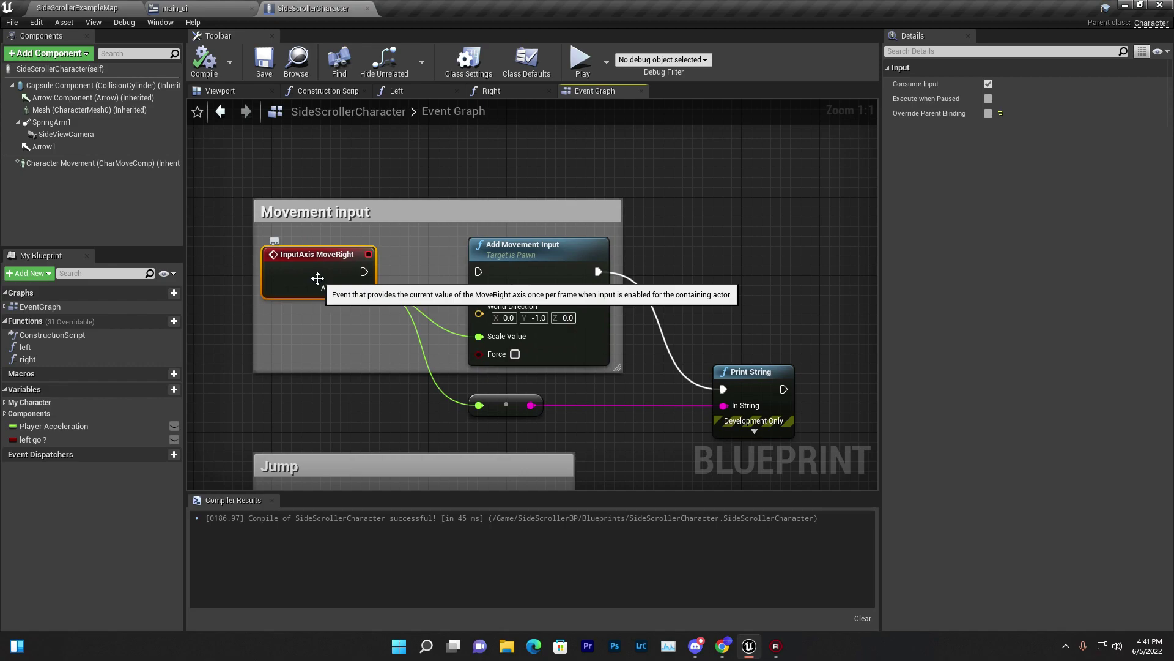
right_click_drag(413, 294, 405, 339)
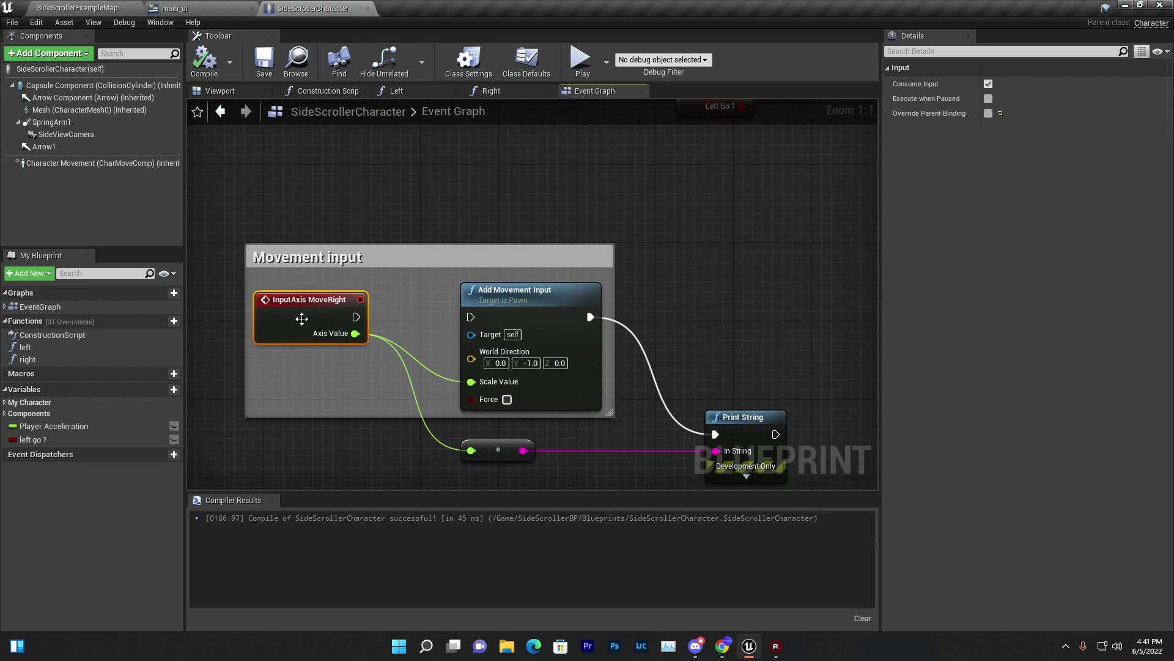
- Trace the MoveRight wires, then bring up and frame the Right function graph
left_click_drag(354, 316, 480, 277)
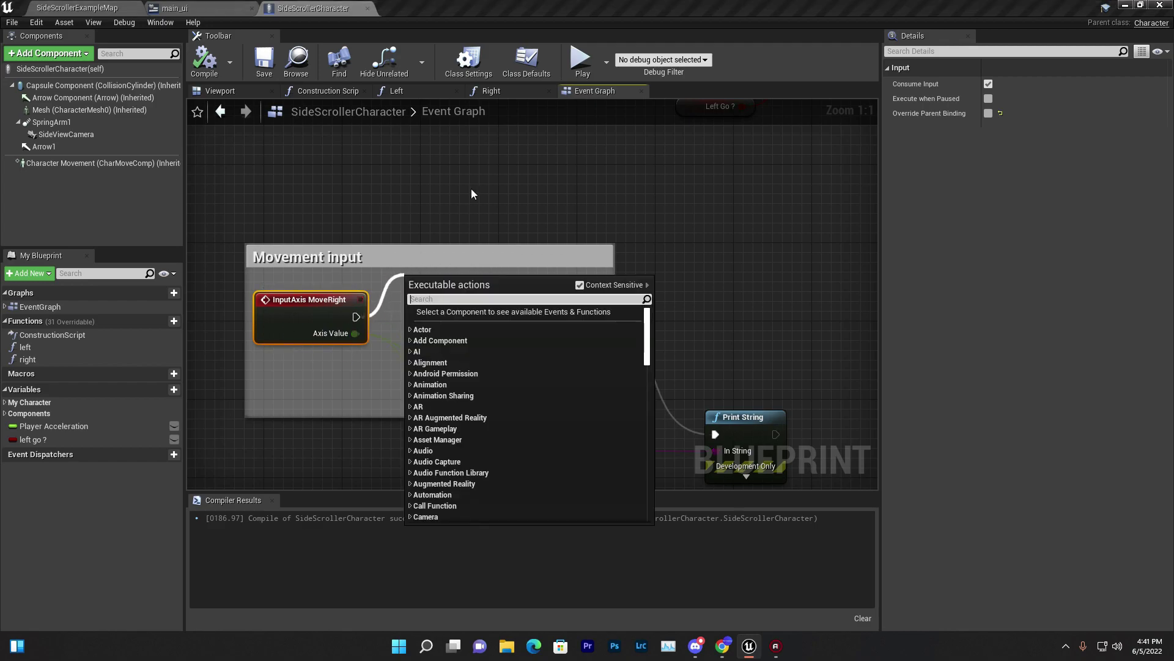
left_click(346, 307)
key("alt+Left")
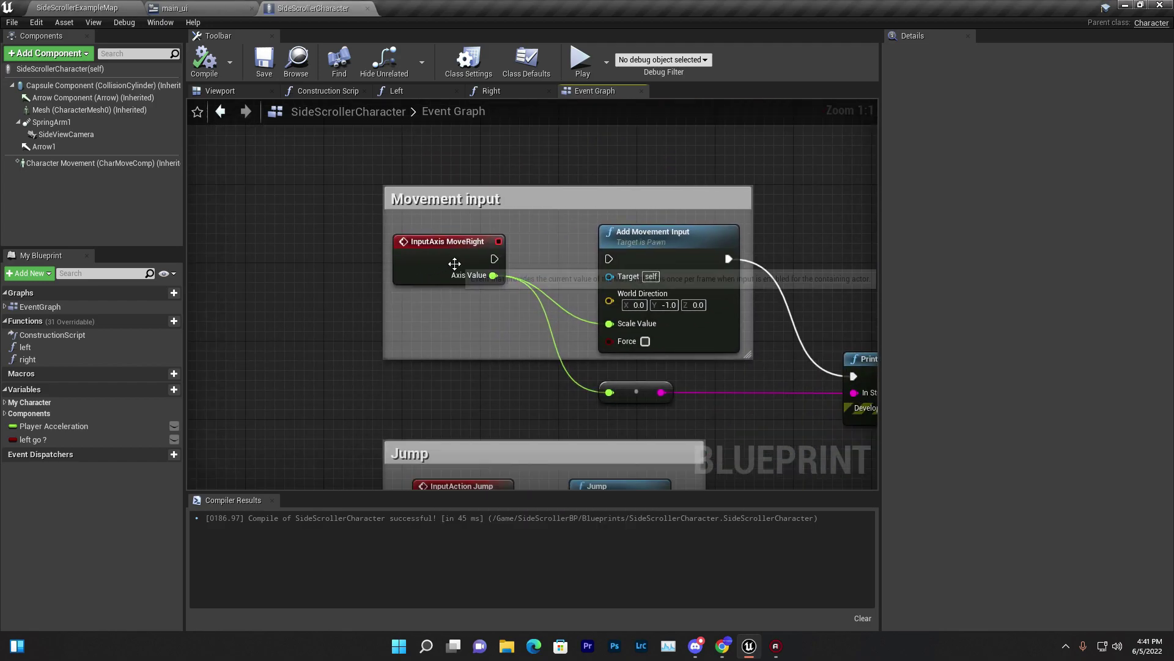
mouse_move(484, 282)
left_mouse_down()
mouse_move(470, 307)
mouse_move(609, 324)
left_mouse_up()
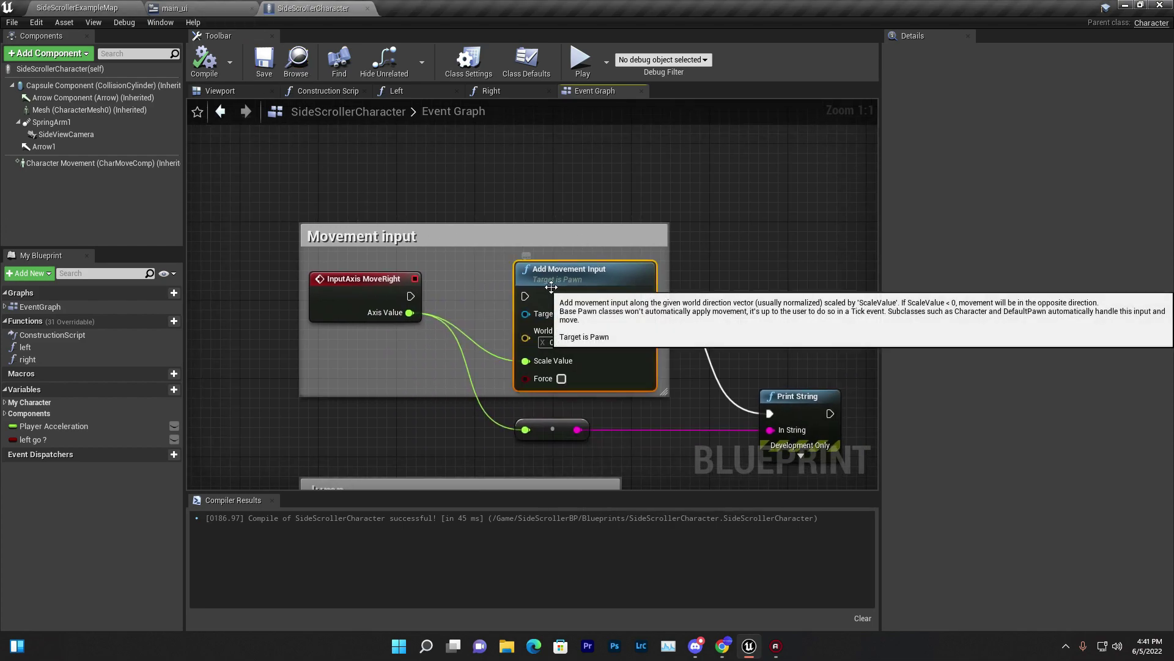
left_click(496, 90)
key("Home")
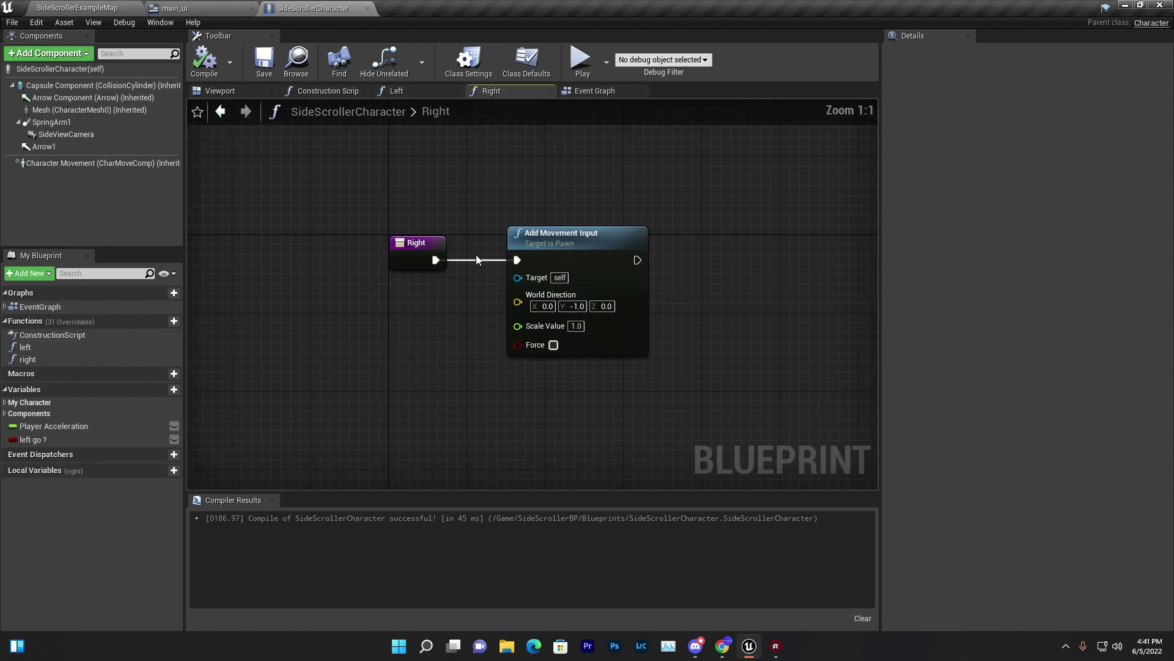
- Nudge Add Movement Input right in the Right function and check main_ui's event graph
left_click(416, 252)
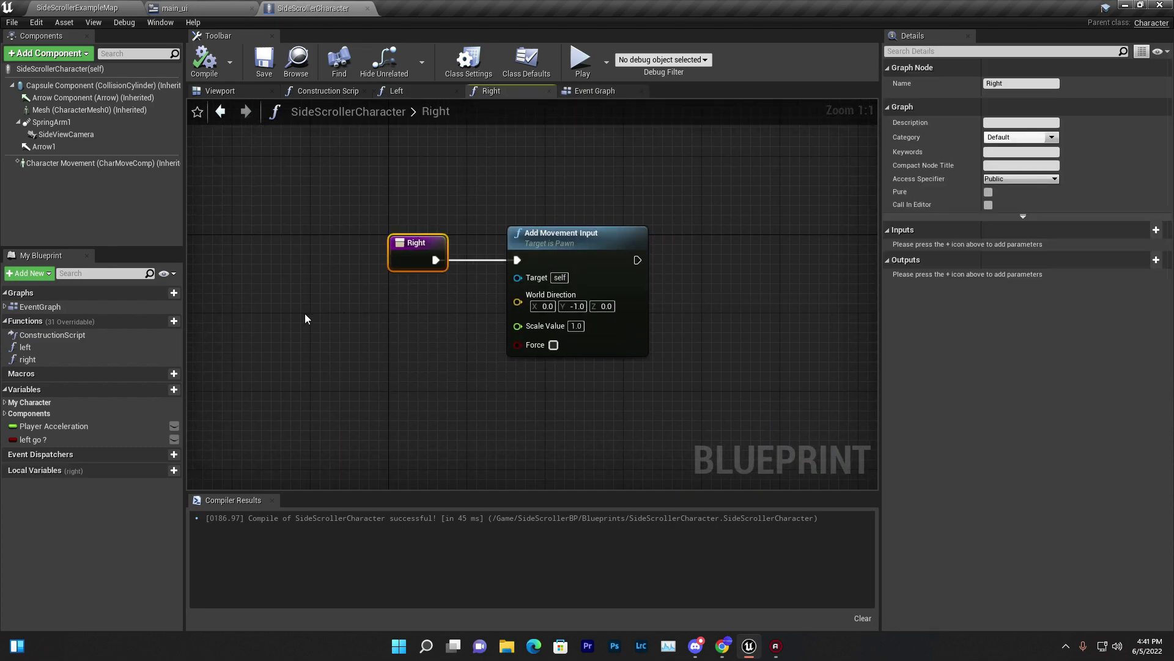
left_click_drag(529, 265, 588, 265)
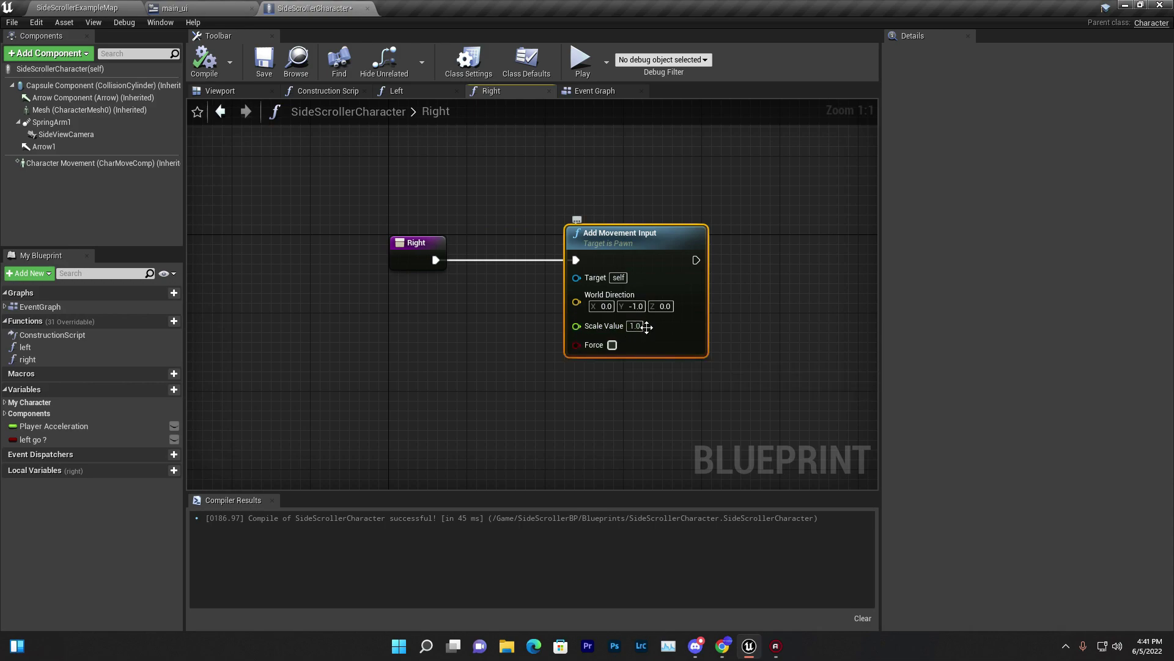
left_click(174, 8)
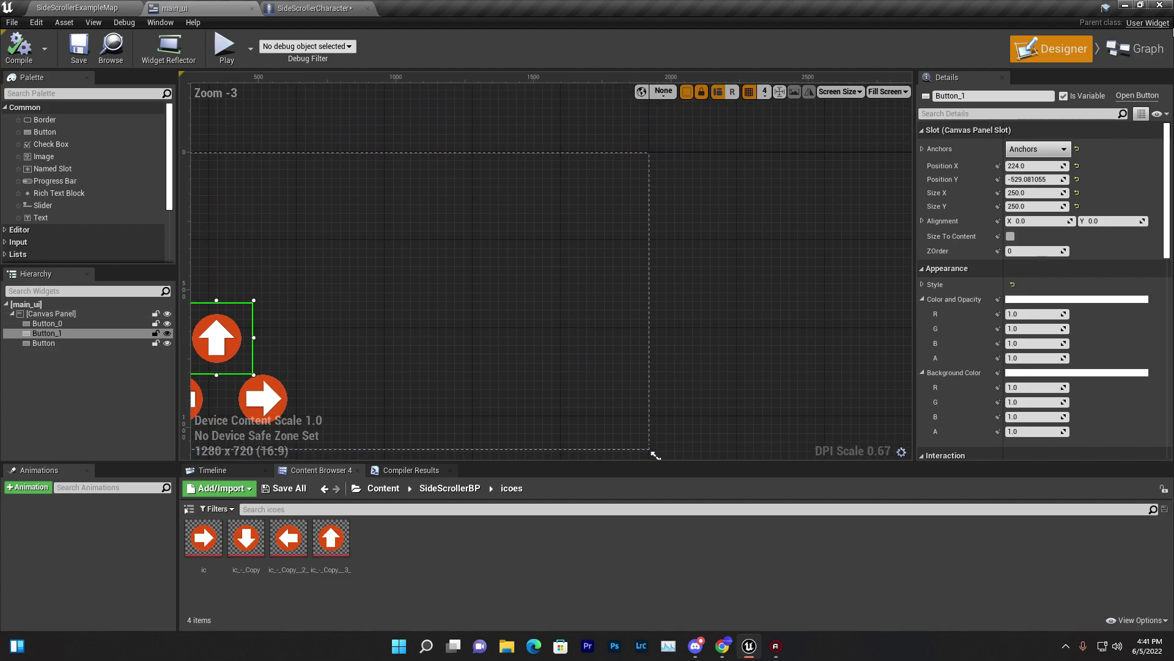
left_click(1135, 48)
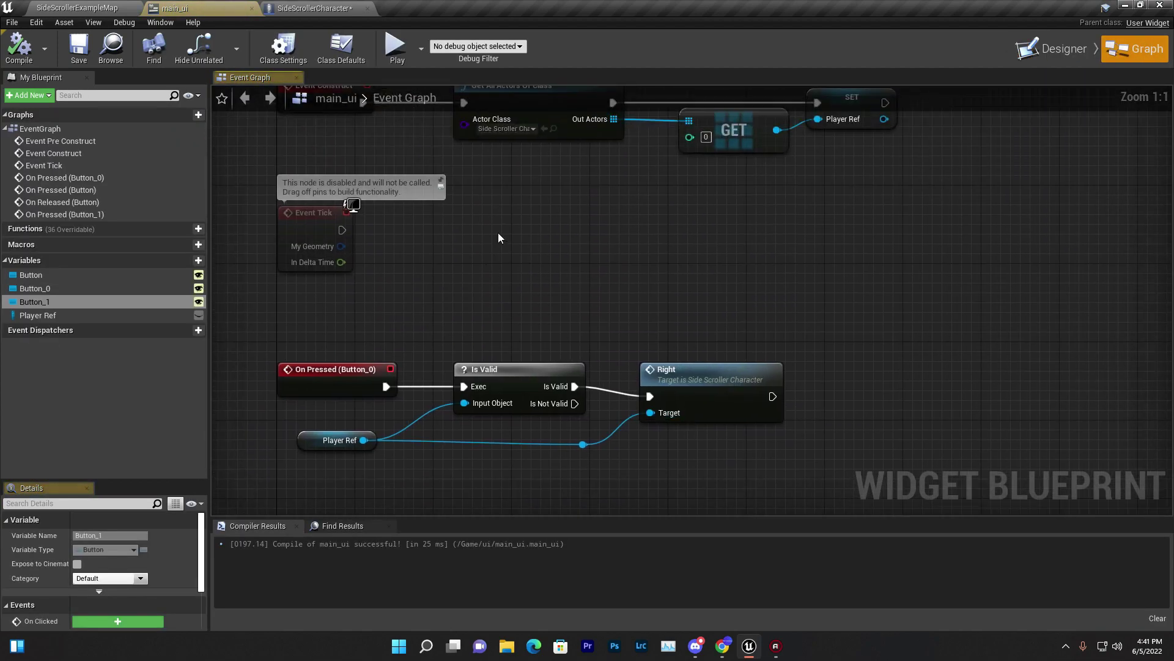
mouse_move(417, 209)
left_mouse_down()
mouse_move(466, 244)
mouse_move(853, 275)
left_mouse_up()
- Confirm Button_0's On Pressed calls Right through Is Valid, and follow it into Right
left_click(1051, 49)
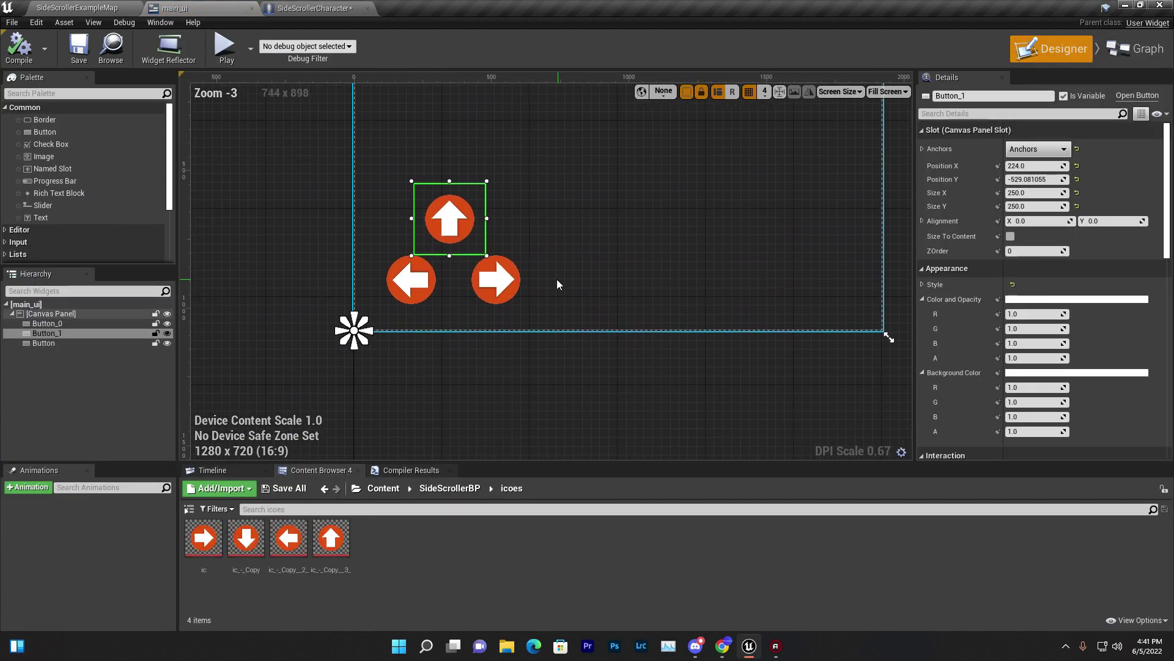
left_click(495, 278)
scroll(1113, 259, "down", 10)
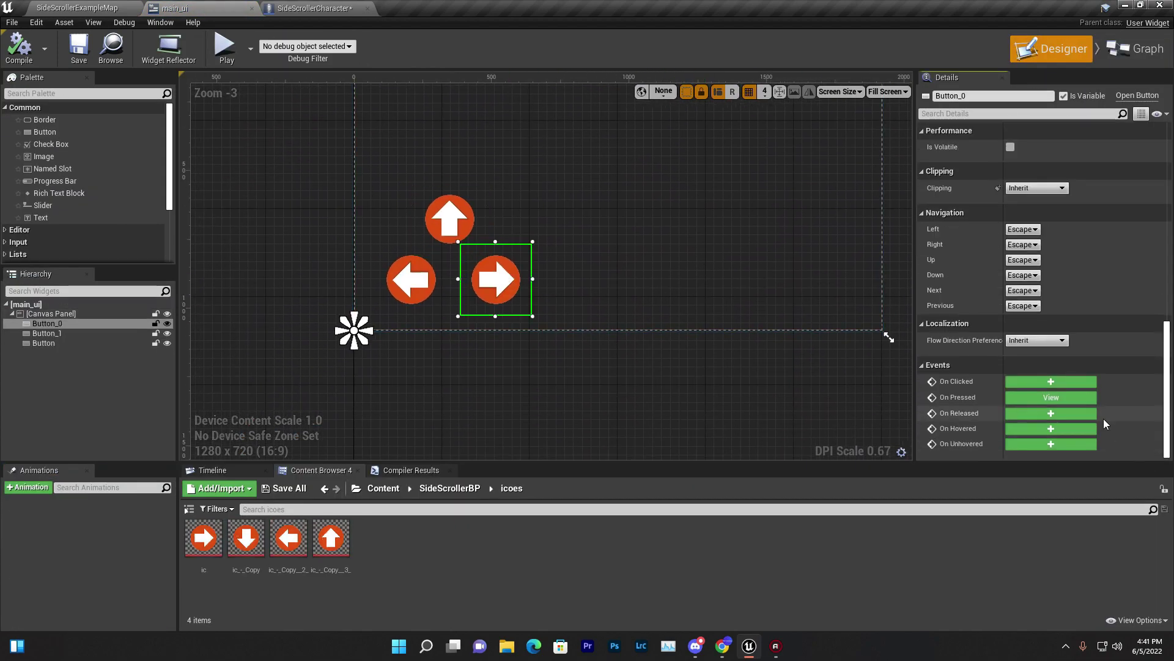
left_click(1052, 399)
left_click(514, 358, "ctrl")
left_click(734, 315, "ctrl")
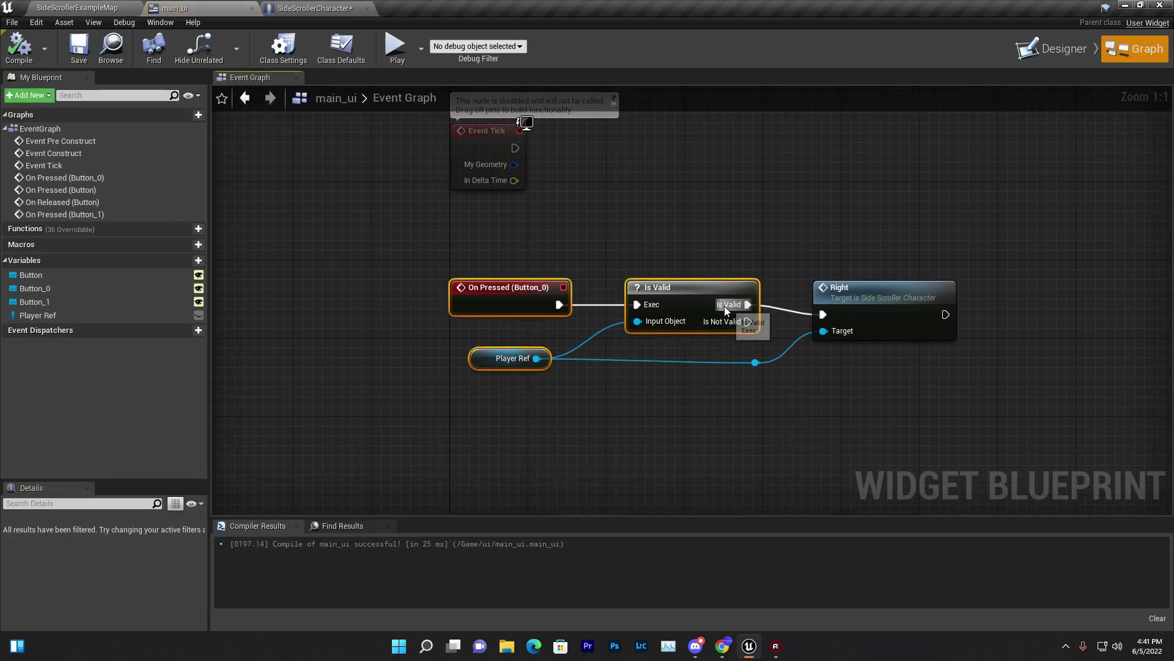
right_click_drag(840, 336, 761, 361)
double_click(761, 361)
left_click_drag(352, 205, 708, 420)
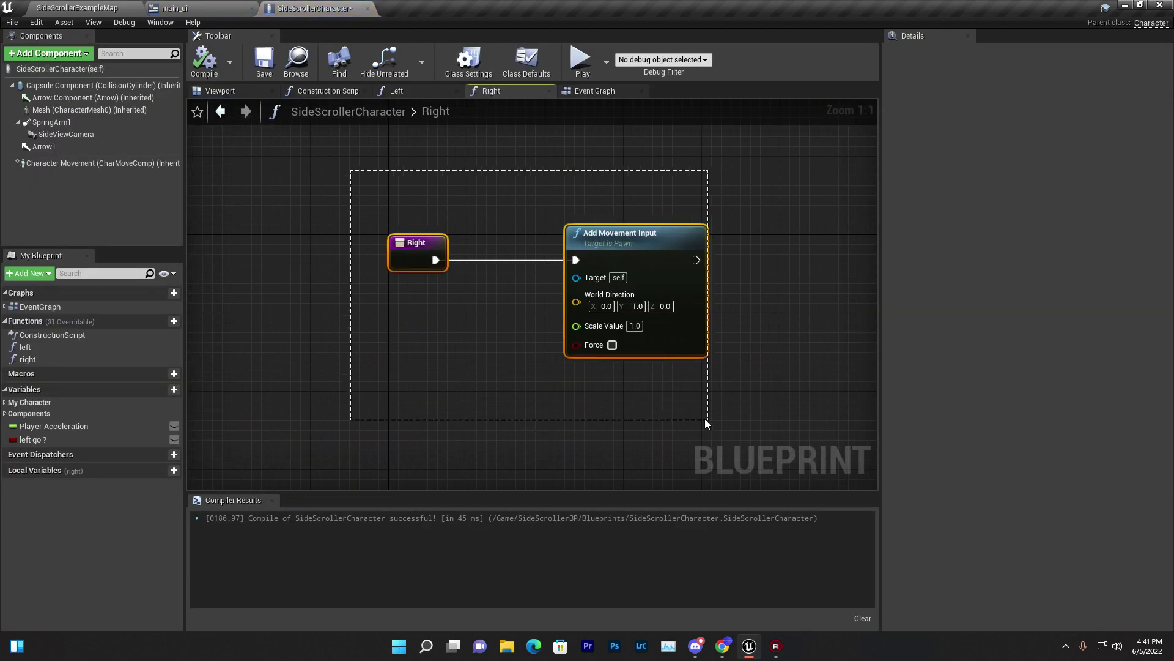
left_click(645, 380)
- Play-test in fullscreen, walking the character left then right with the arrow buttons, and stop
left_click(1124, 5)
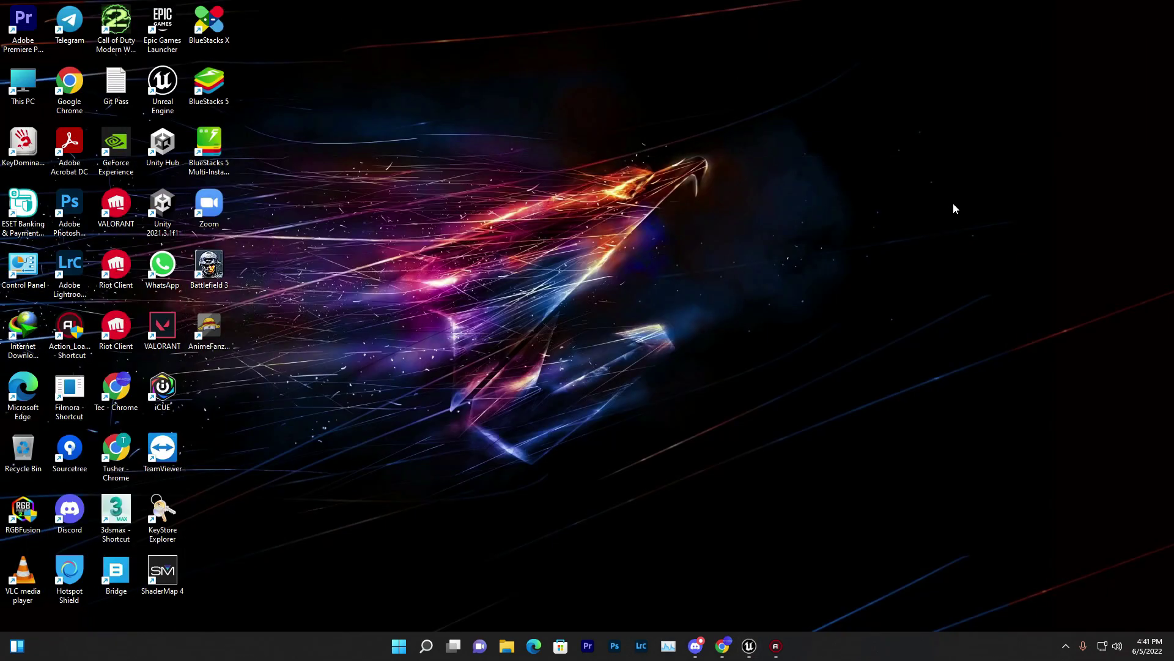
left_click(749, 645)
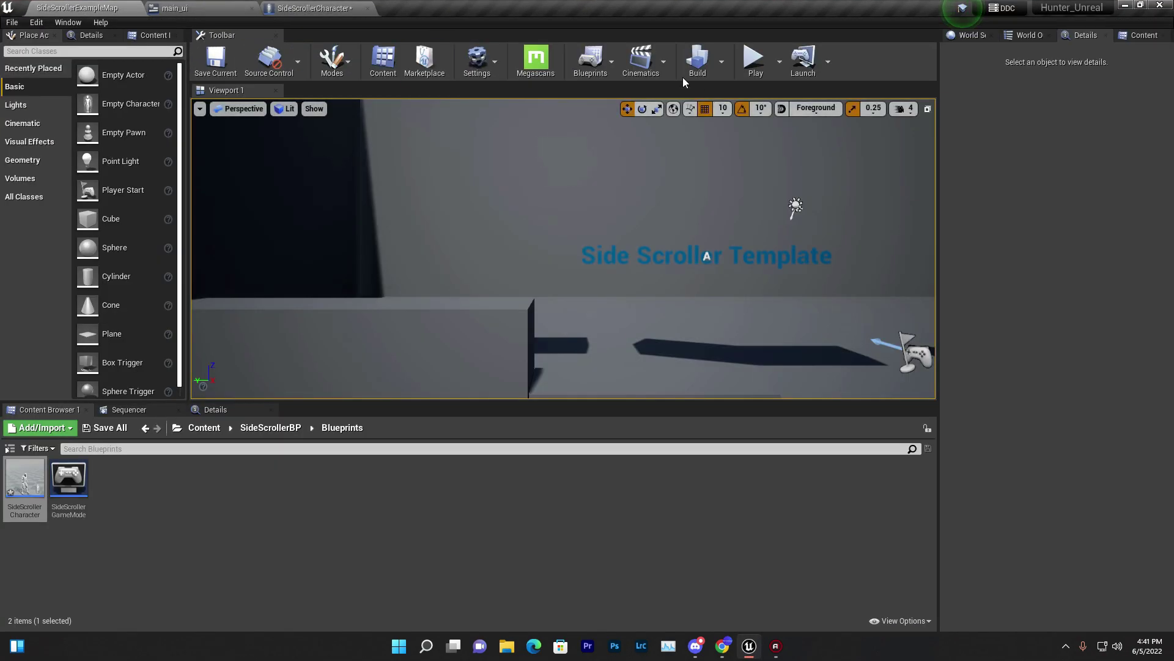
key("F11")
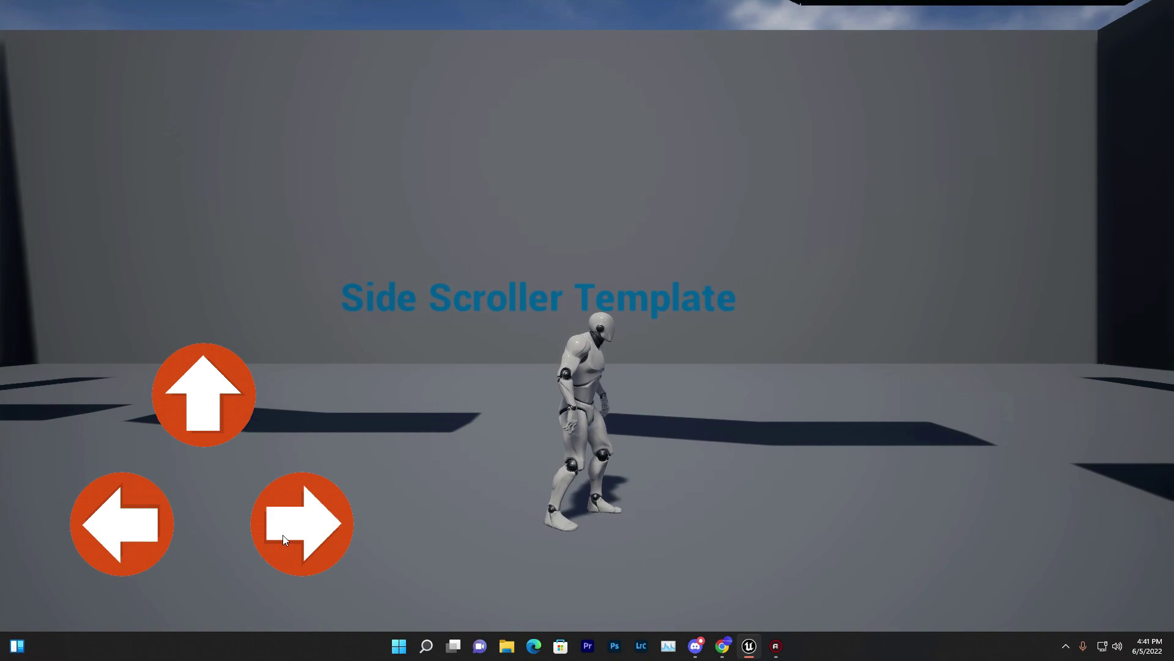
left_click(118, 516)
left_click(327, 535)
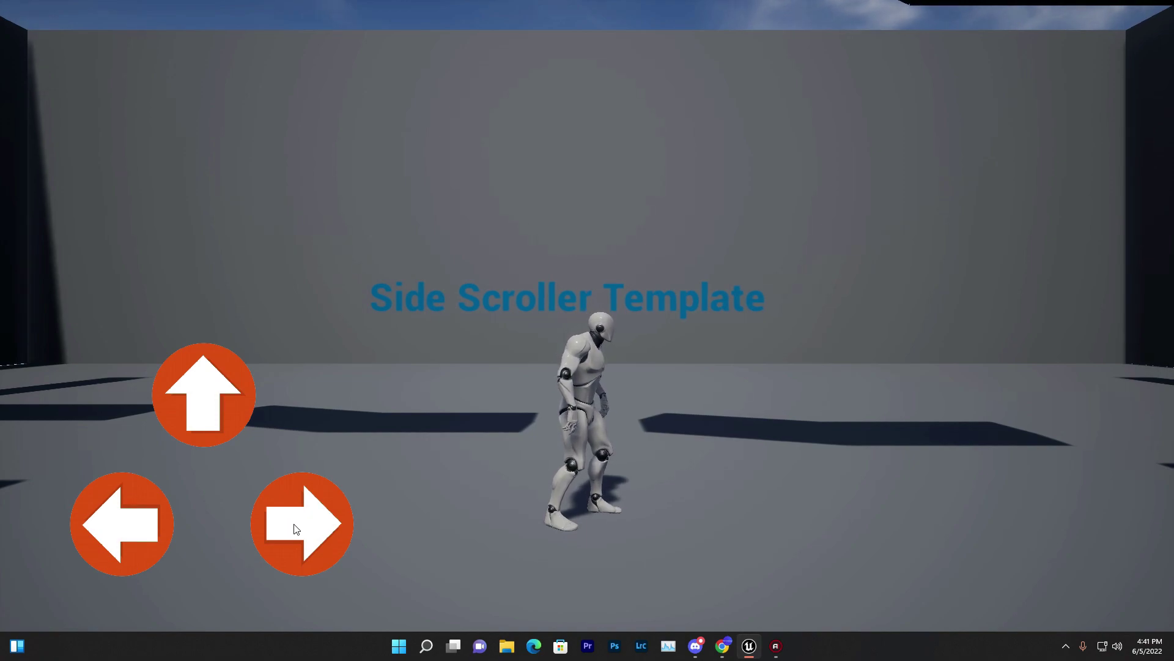
key("Escape")
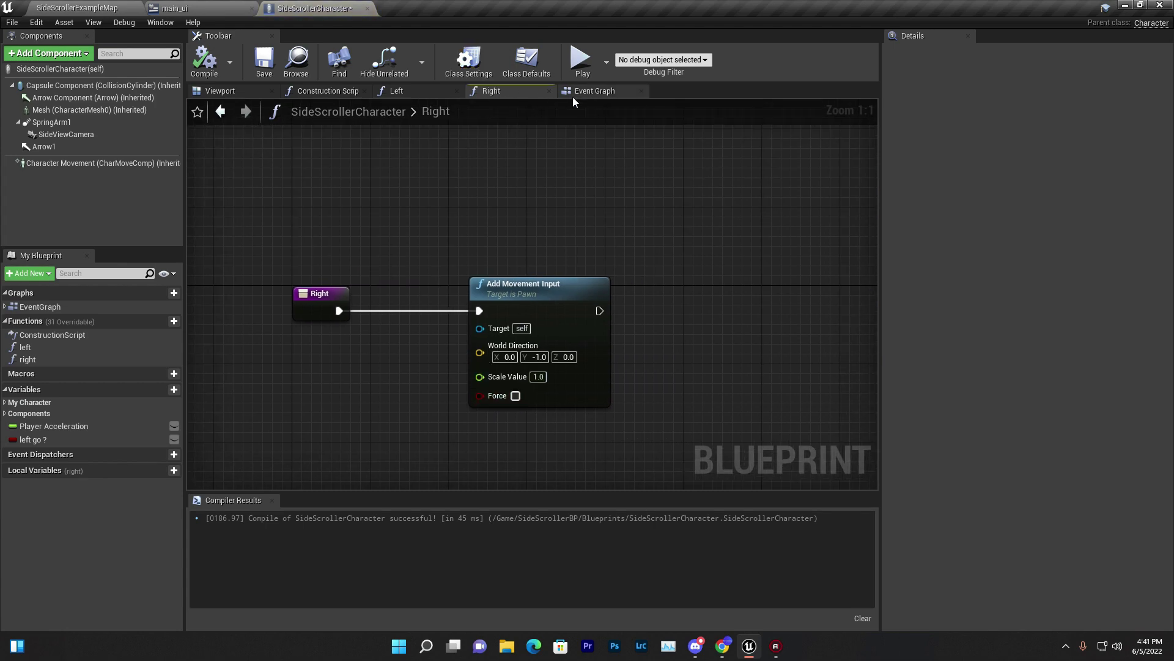
- Review the Event Graph, Right function and main_ui designer, then close the Right function graph
left_click(572, 94)
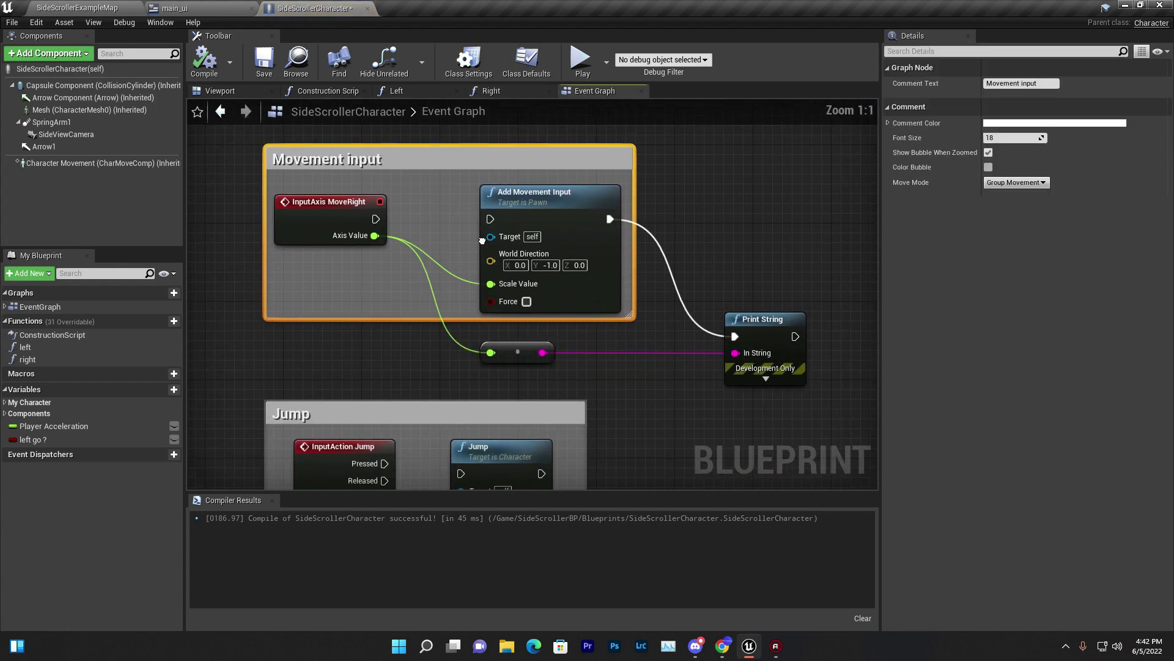
left_click(506, 93)
left_click(319, 295)
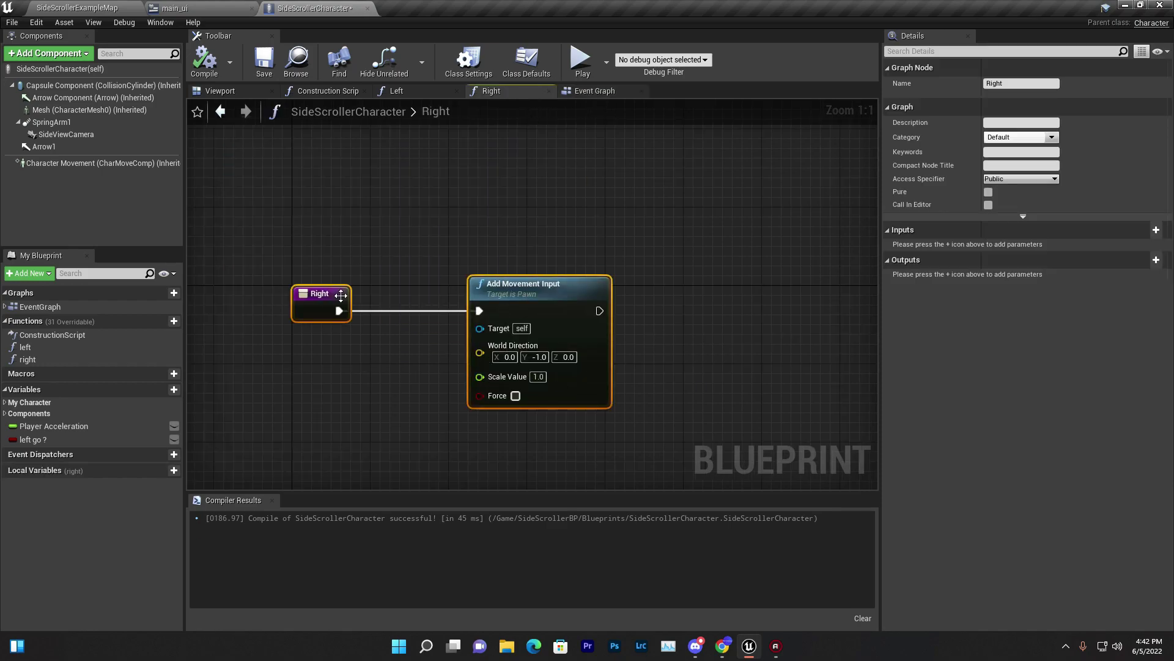
right_click_drag(239, 203, 306, 206)
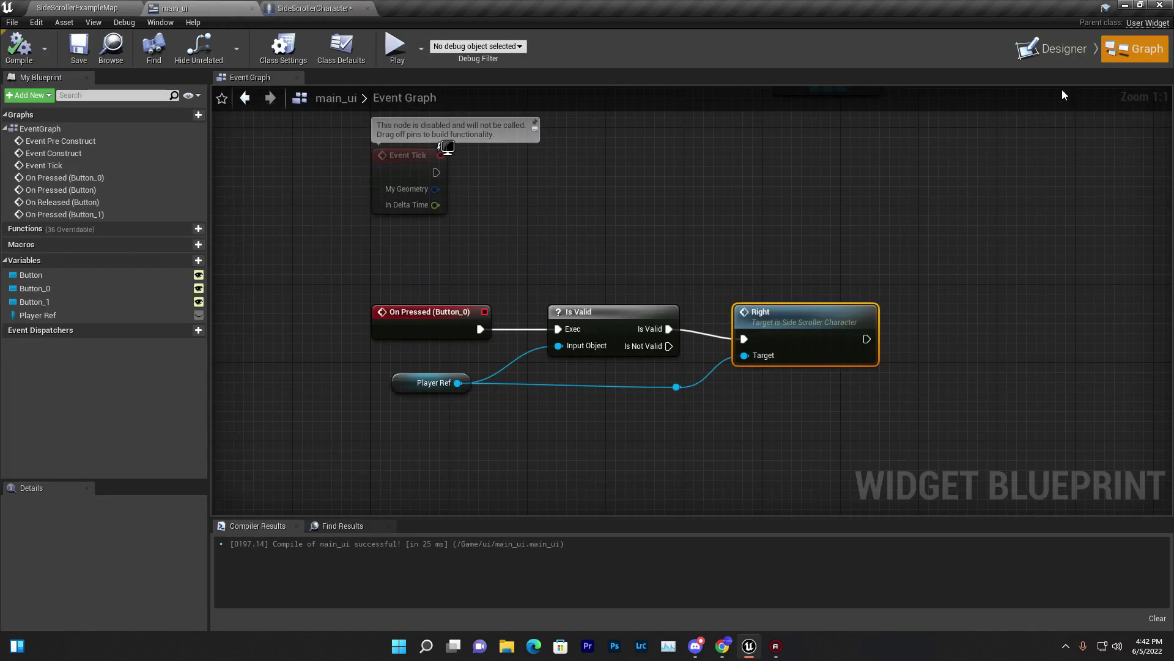
left_click(1057, 49)
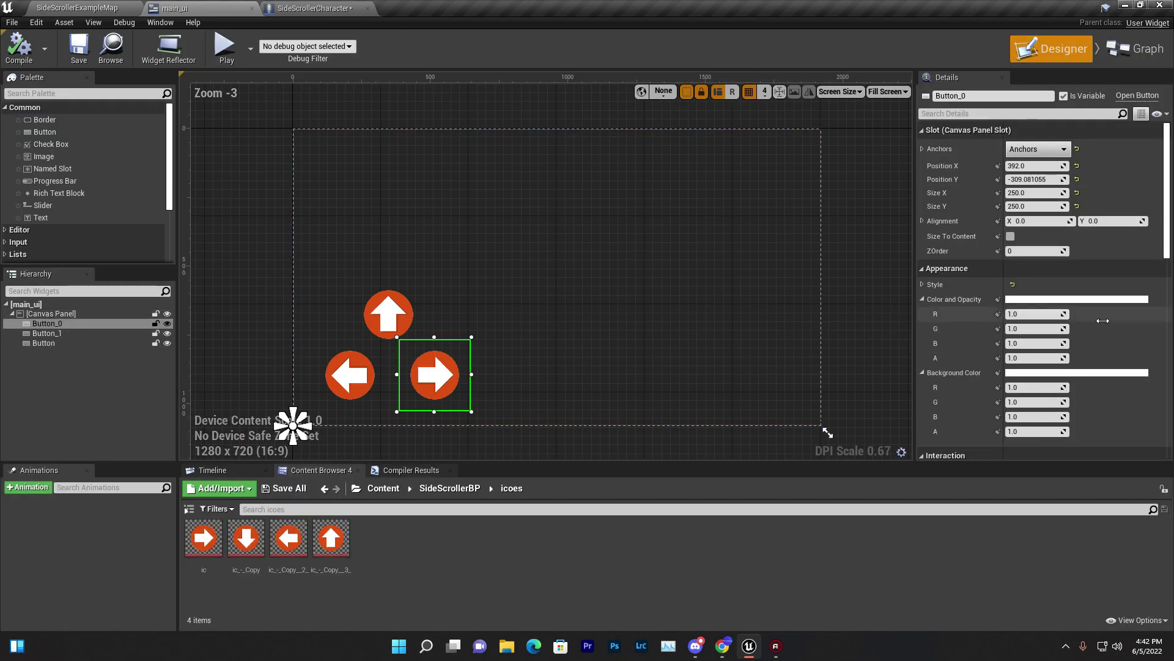
scroll(1050, 378, "down", 5)
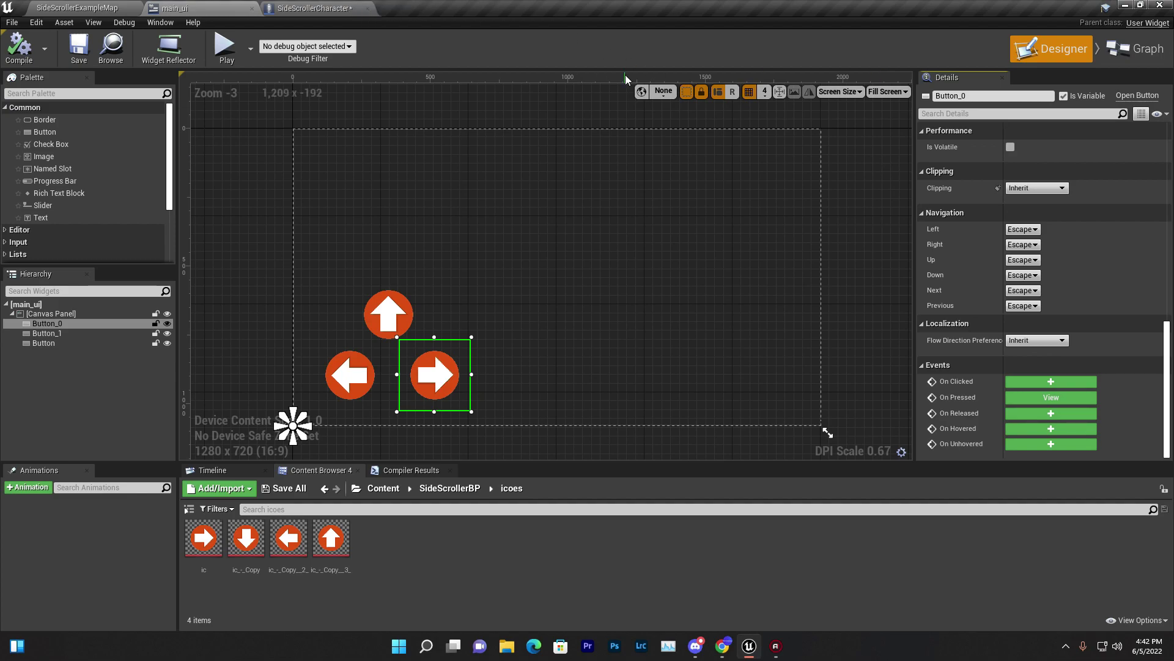
left_click(311, 8)
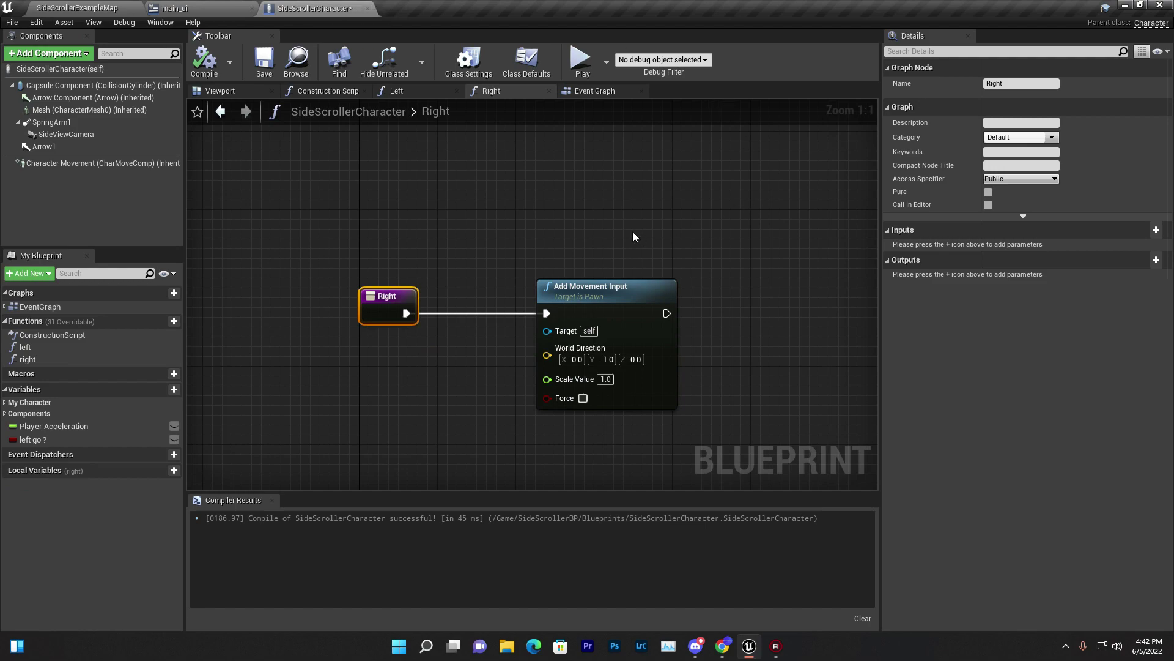
left_click(549, 91)
- Close the Left function graph and delete the left and right functions
left_click(456, 90)
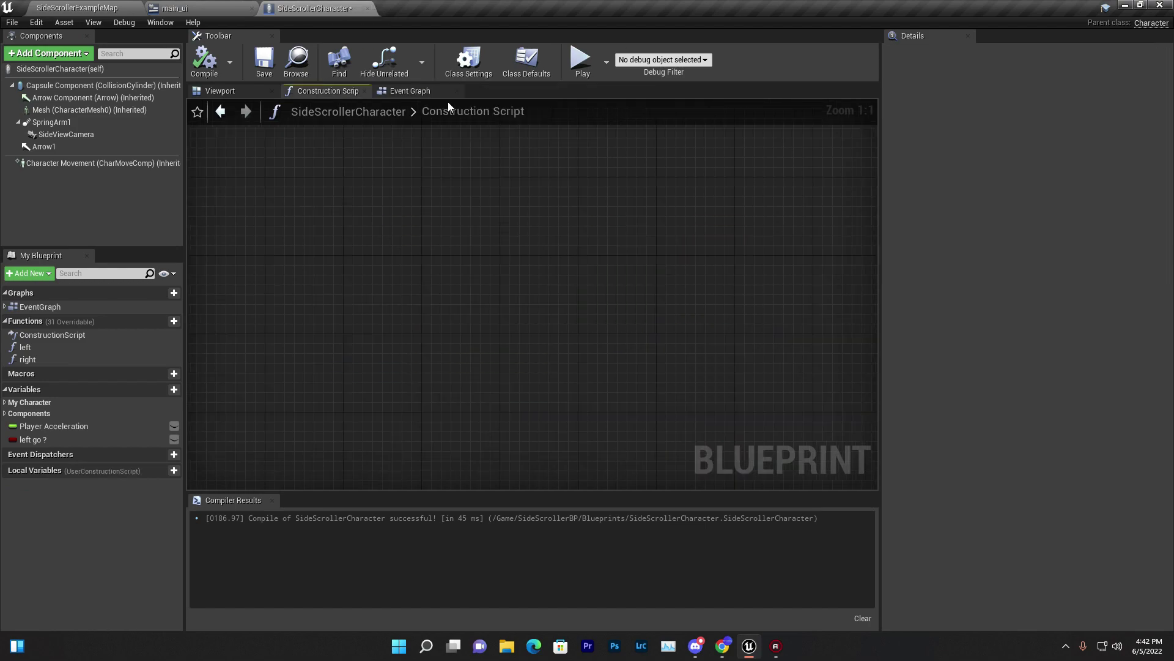
left_click(26, 347)
key("Delete")
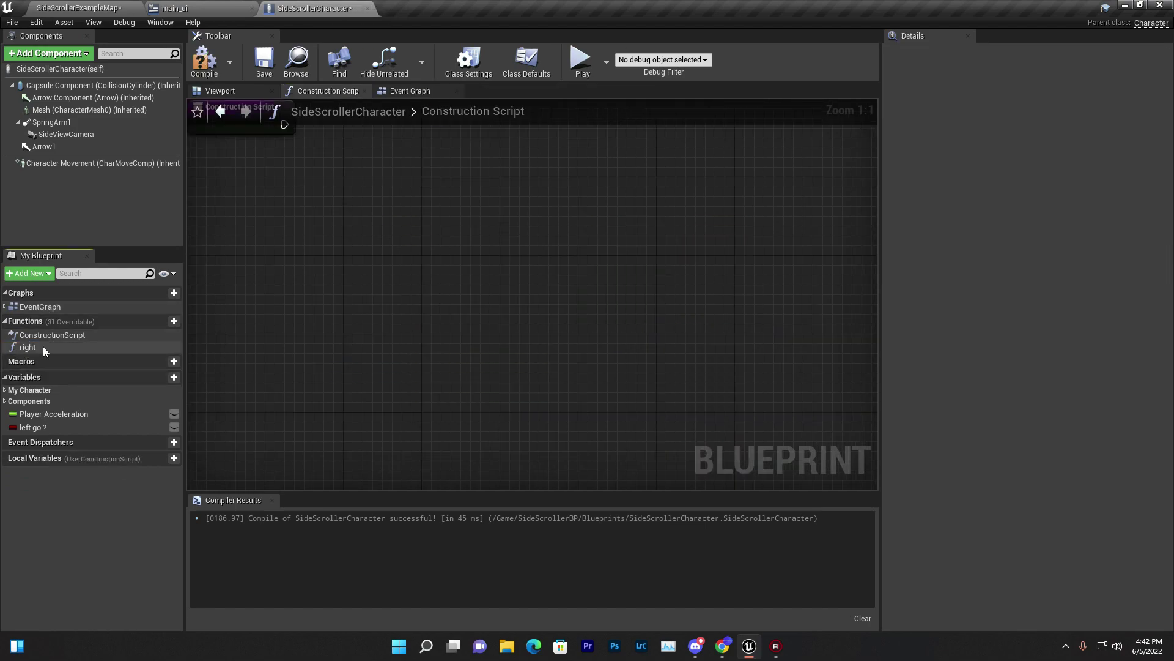
left_click(43, 346)
key("Delete")
- Delete the Movement input comment, MoveRight, Add Movement Input, reroute and Print String nodes
left_click(409, 91)
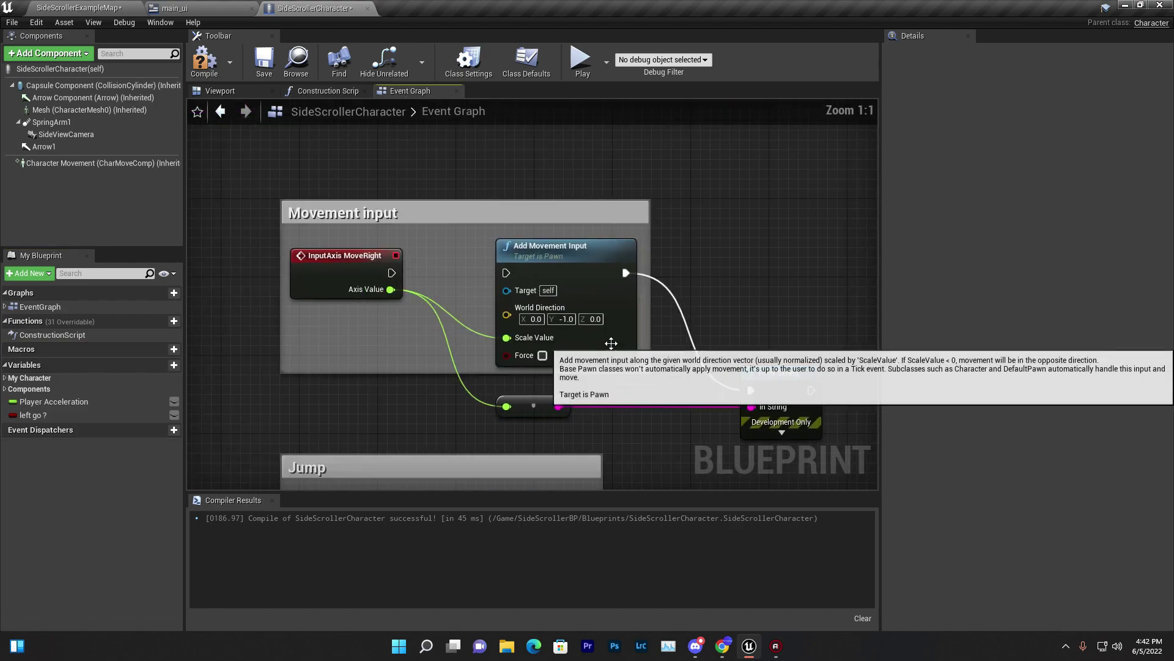
right_click_drag(611, 344, 559, 266)
left_click_drag(379, 208, 673, 343)
key("Delete")
right_click_drag(386, 227, 418, 262)
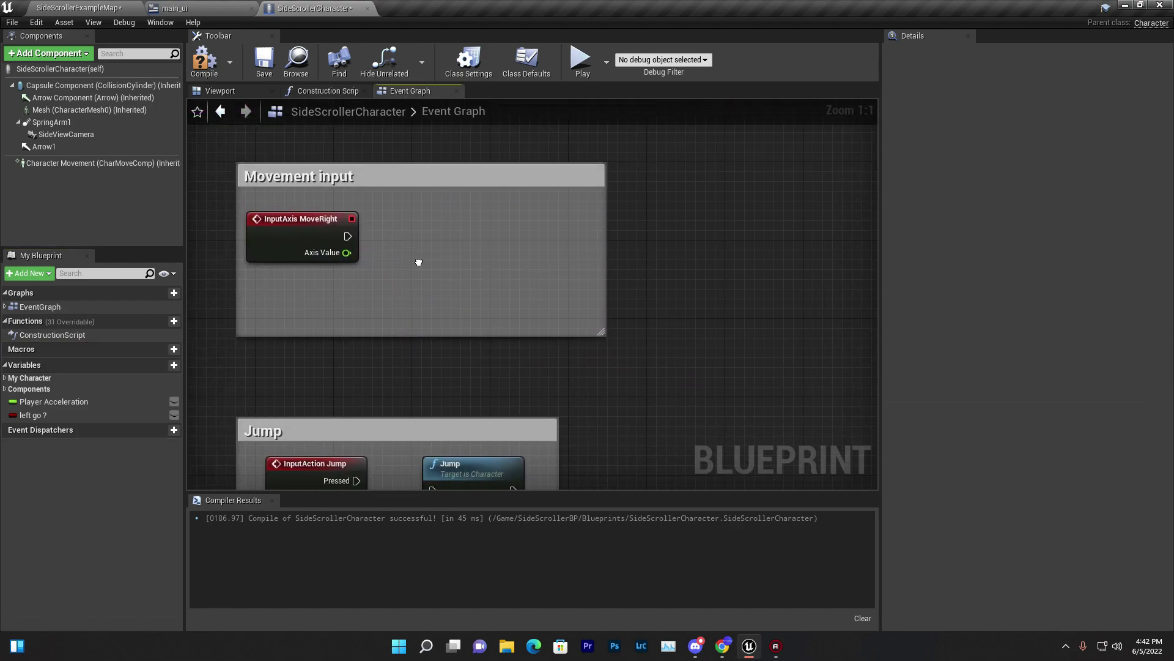
left_click_drag(288, 118, 519, 302)
key("Delete")
- Review the Event Tick to Branch on Left Go ? logic
mouse_move(520, 302)
right_mouse_down()
mouse_move(454, 319)
mouse_move(642, 406)
right_mouse_up()
left_click_drag(373, 189, 734, 377)
left_click(703, 376)
left_click(403, 304)
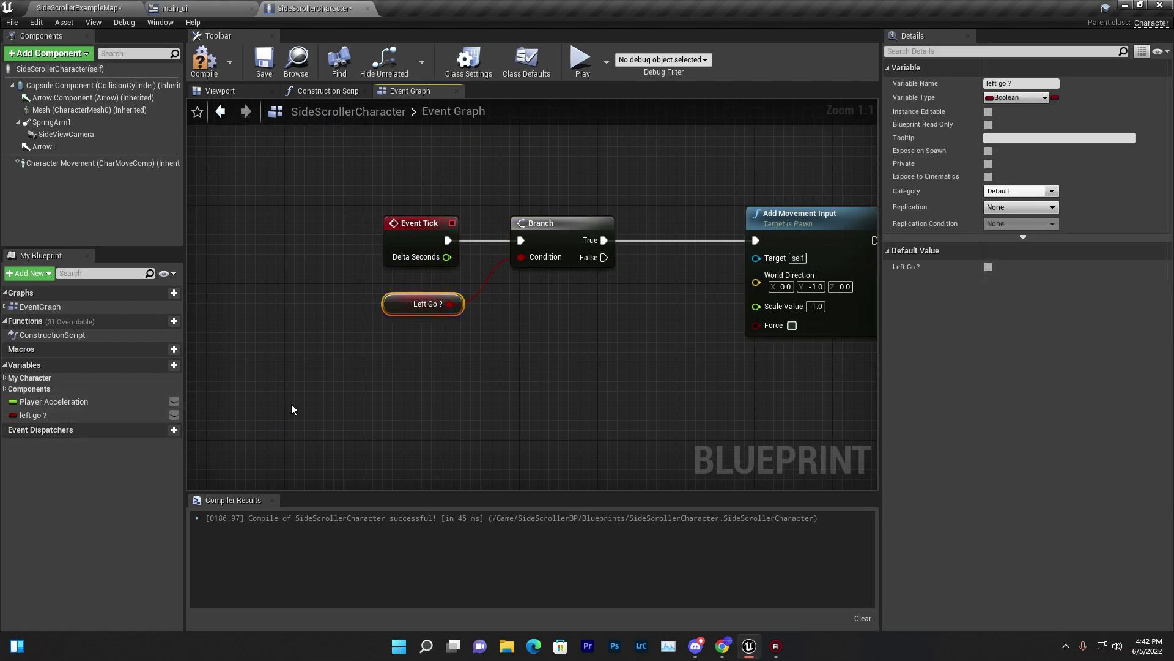
left_click(538, 257)
key("Home")
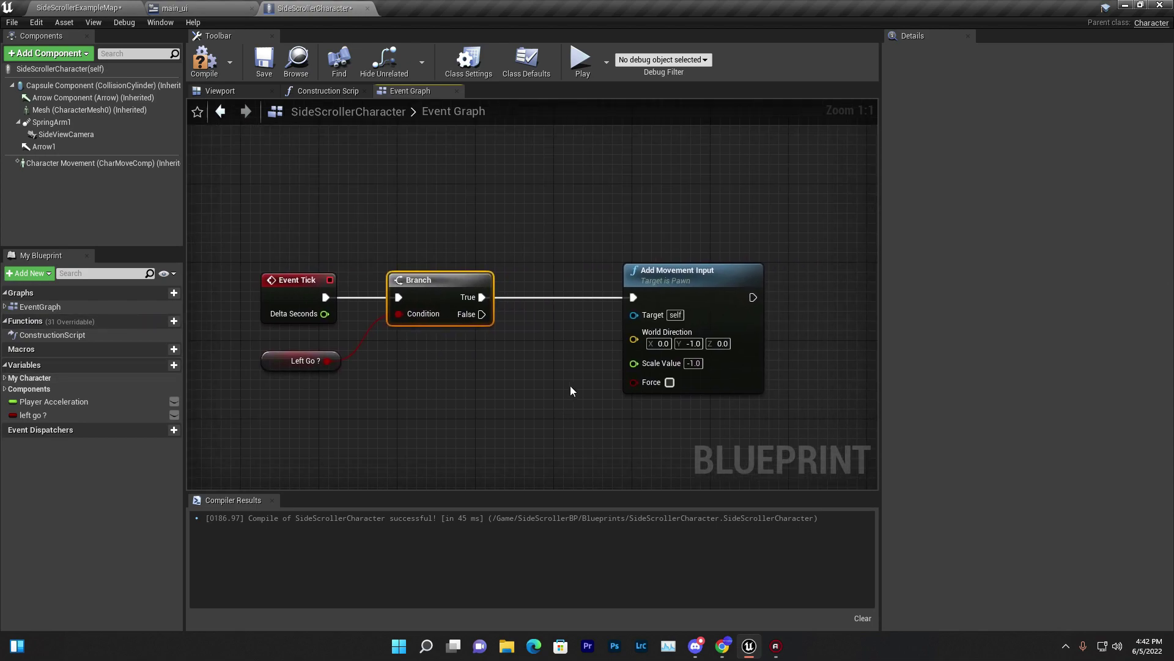
- Inspect Add Movement Input and the tick logic nodes feeding it
left_click(746, 294)
key("Home")
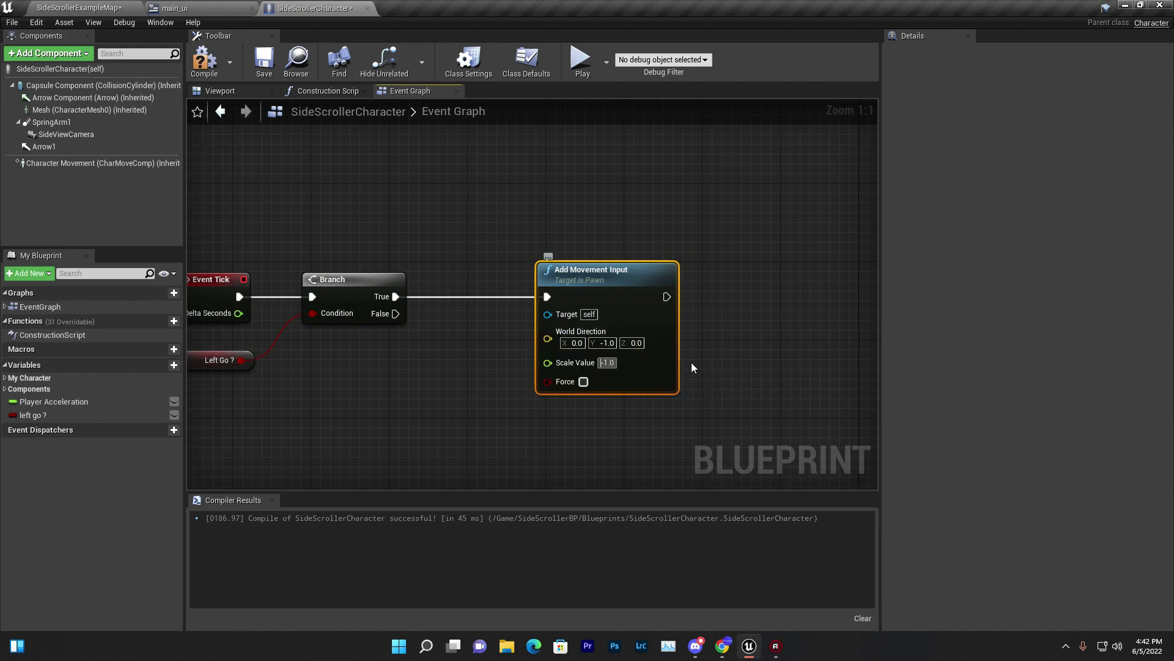
right_click_drag(695, 365, 788, 367)
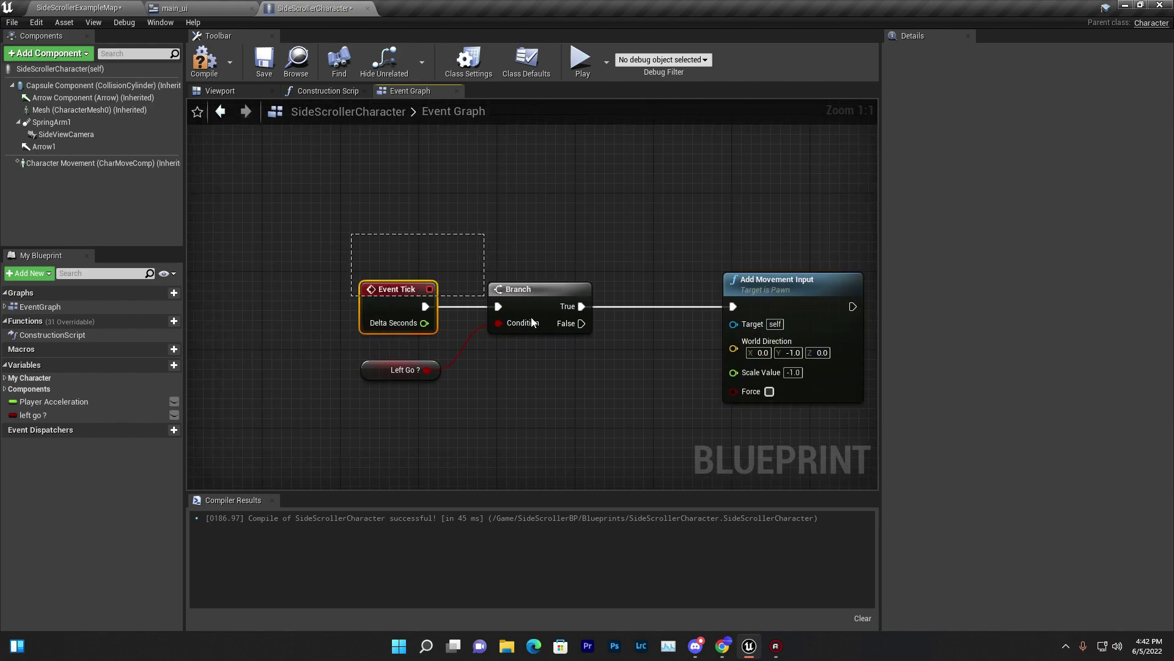
left_click_drag(342, 232, 490, 379)
left_click(304, 293)
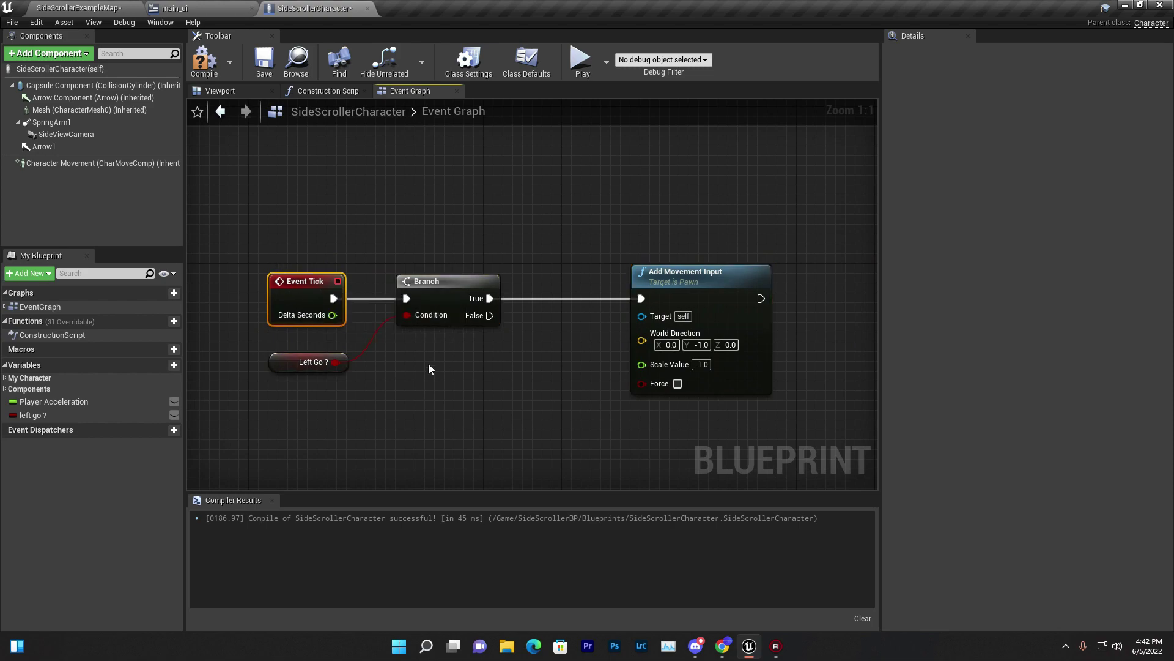
left_click(281, 359)
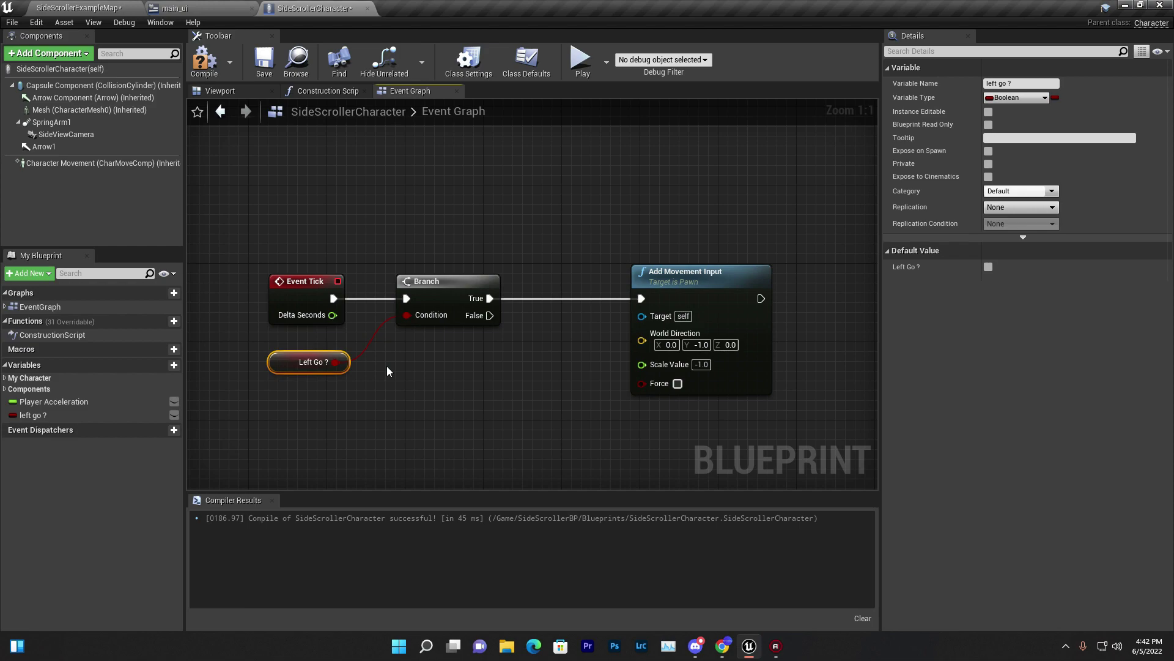
left_click(417, 371)
right_click_drag(417, 372, 506, 315)
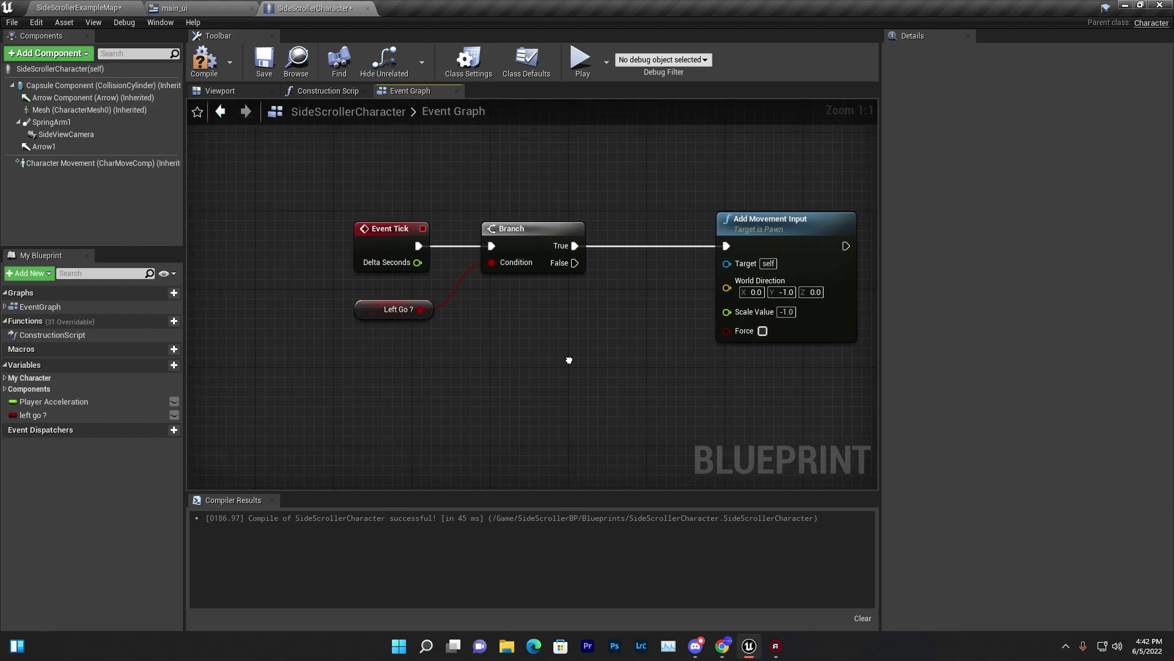
- Duplicate the left go ? variable and start trimming the copy's name
right_click(73, 414)
left_click(67, 489)
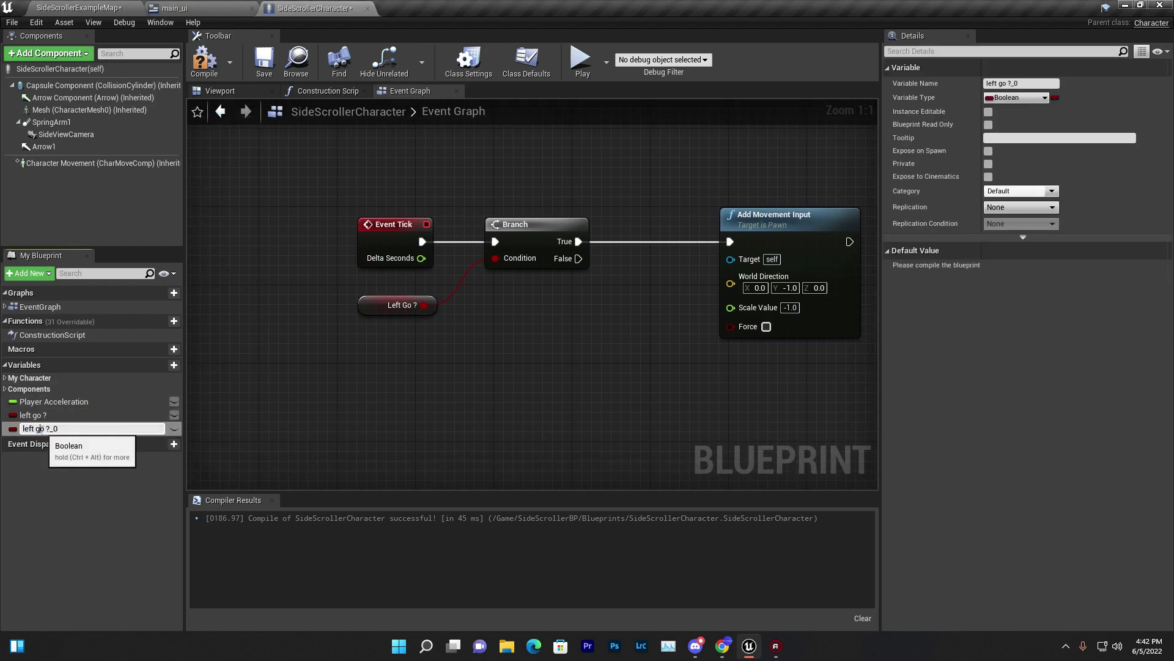
key("BackSpace")
key("BackSpace")
key("BackSpace")
key("BackSpace")
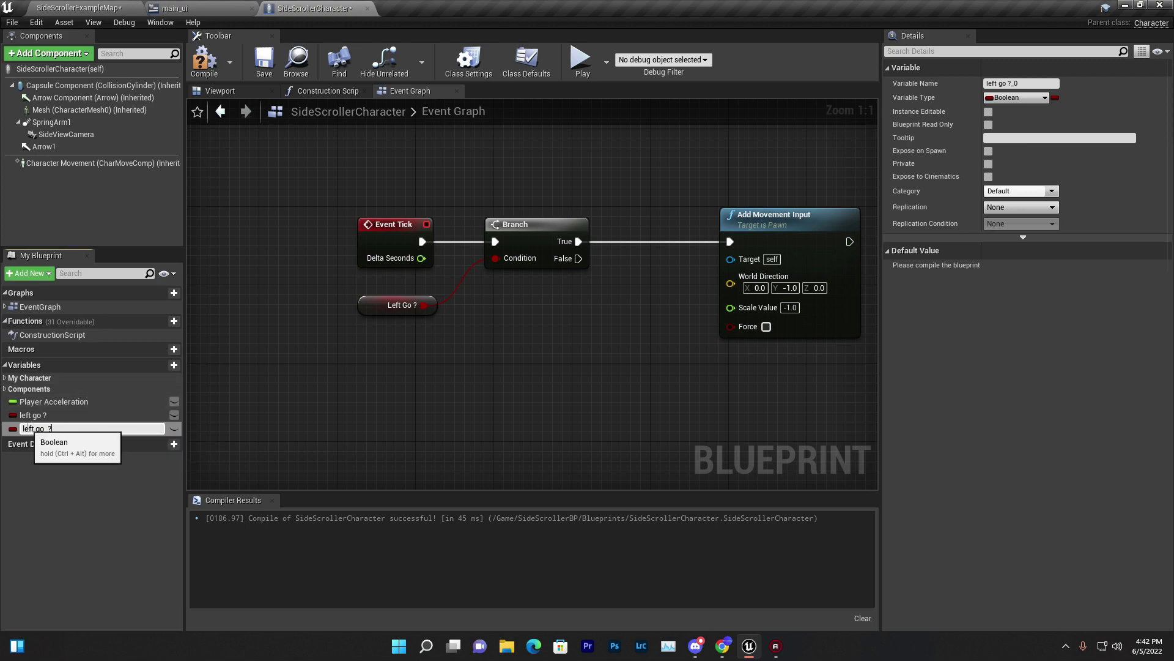
- Rename the copied variable to 'Right go ?'
left_click(34, 428)
key("BackSpace")
key("BackSpace")
key("BackSpace")
type("Righ")
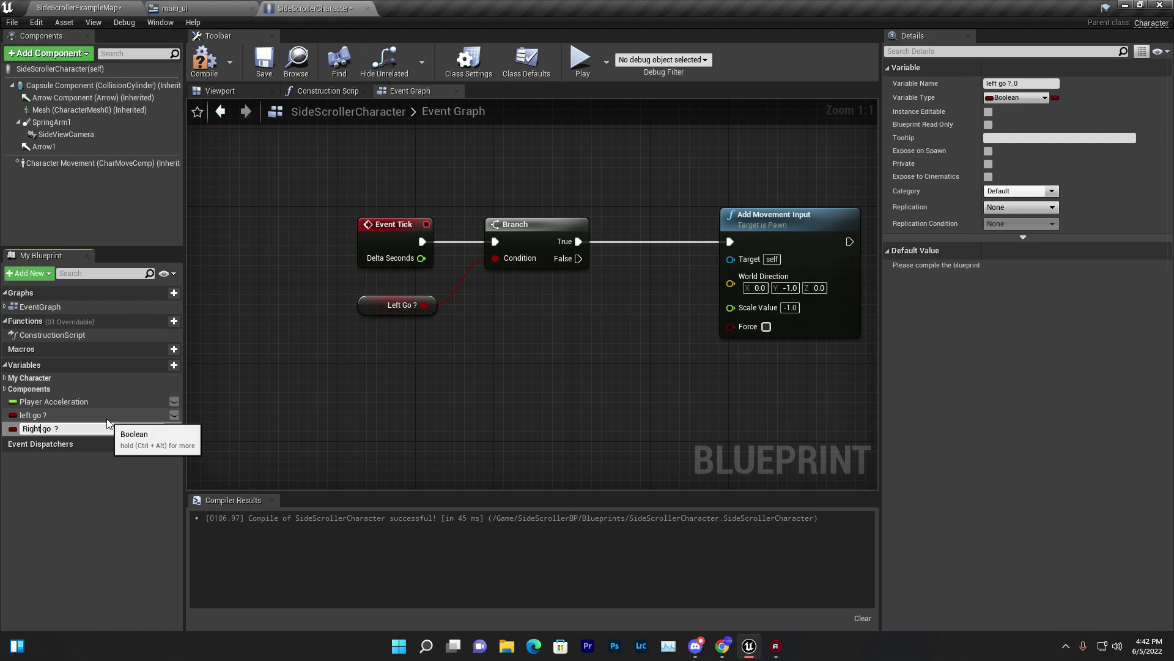
key("Return")
- Place a Right Go ? getter and wire it into a new Branch's Condition
right_click_drag(470, 477, 414, 406)
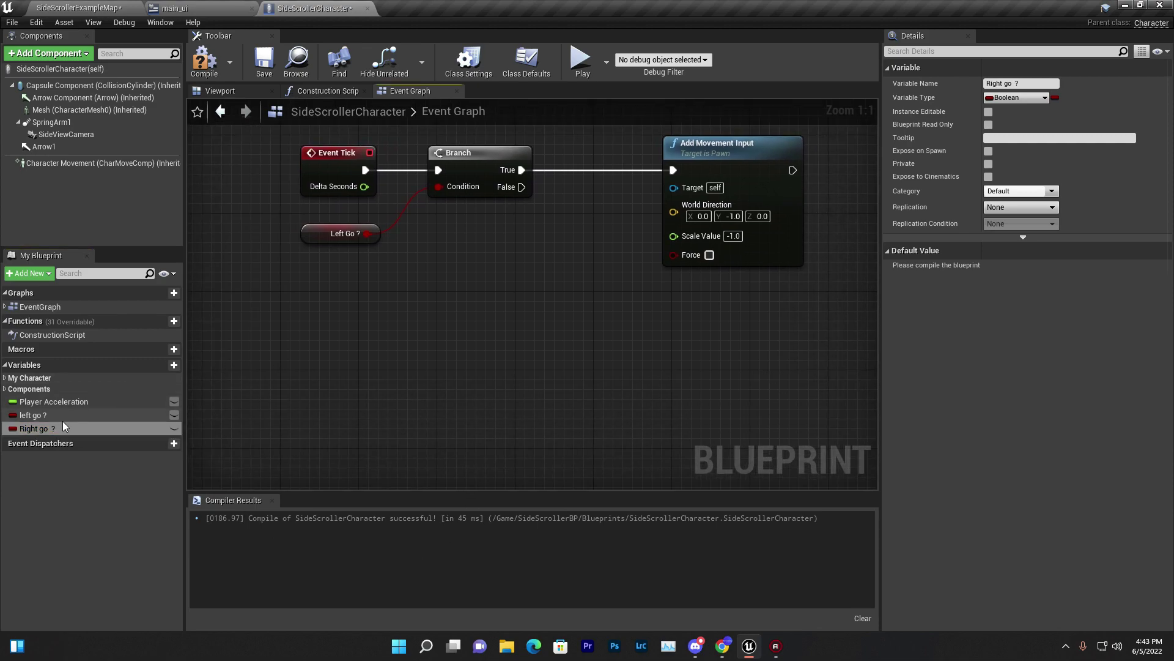
left_click_drag(62, 425, 334, 367)
left_click(353, 377)
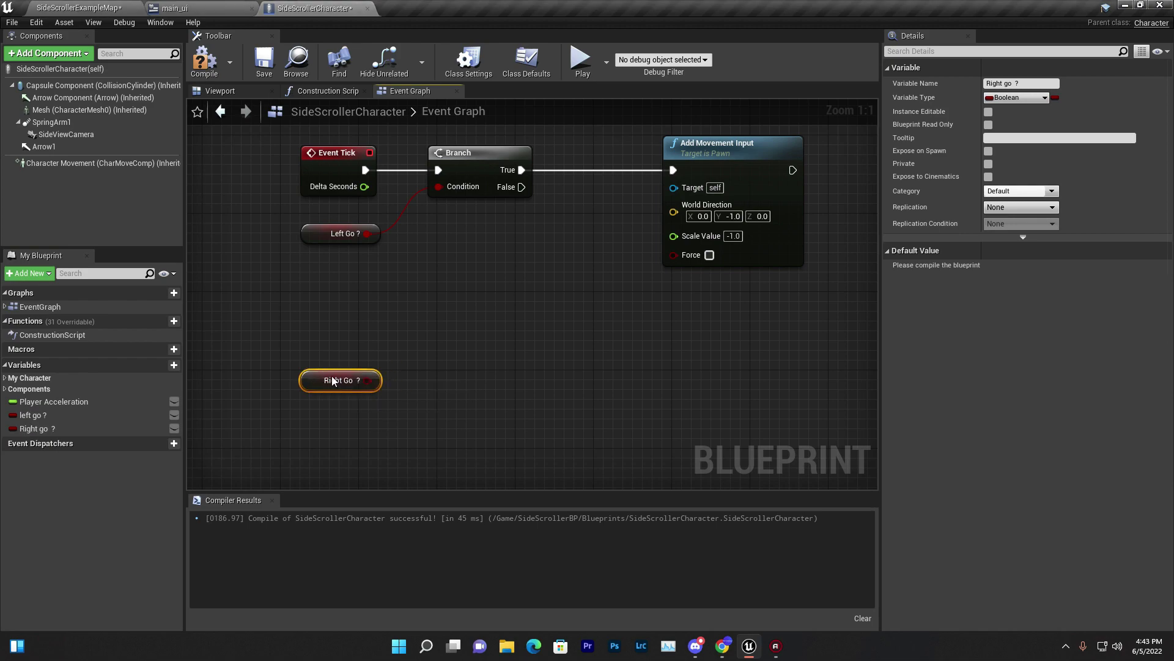
right_click_drag(479, 353, 463, 308)
left_click(436, 311)
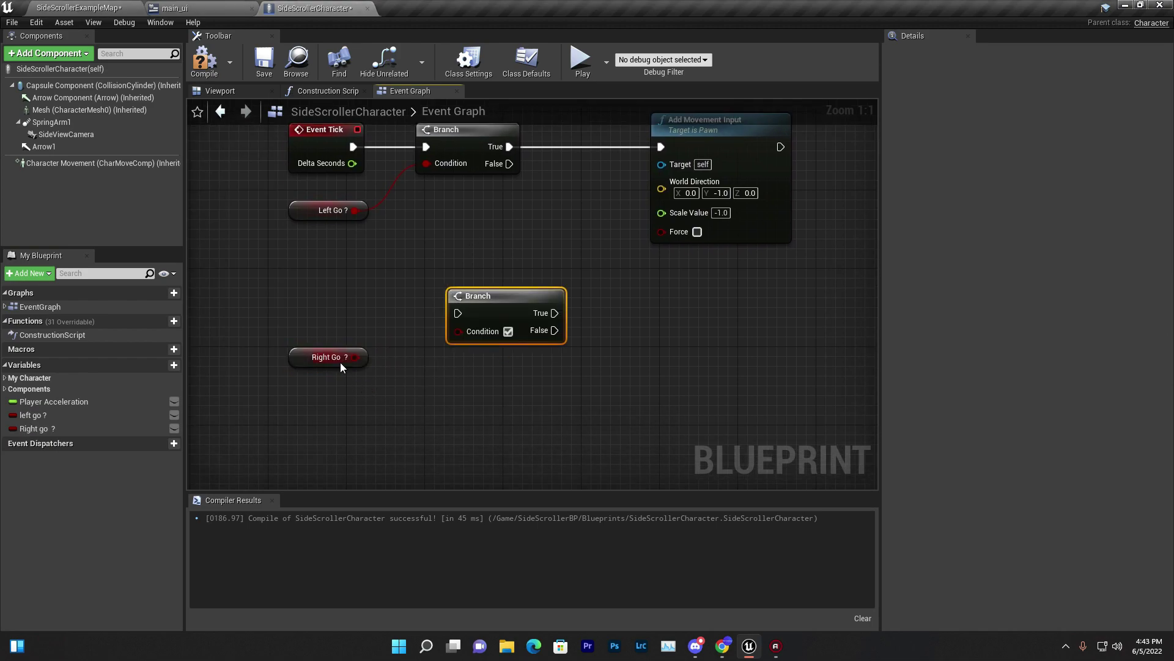
left_click_drag(355, 357, 458, 331)
- Insert a Sequence node between Event Tick and the Left Go ? Branch
mouse_move(347, 210)
right_mouse_down()
mouse_move(516, 186)
mouse_move(506, 244)
right_mouse_up()
left_click(510, 190)
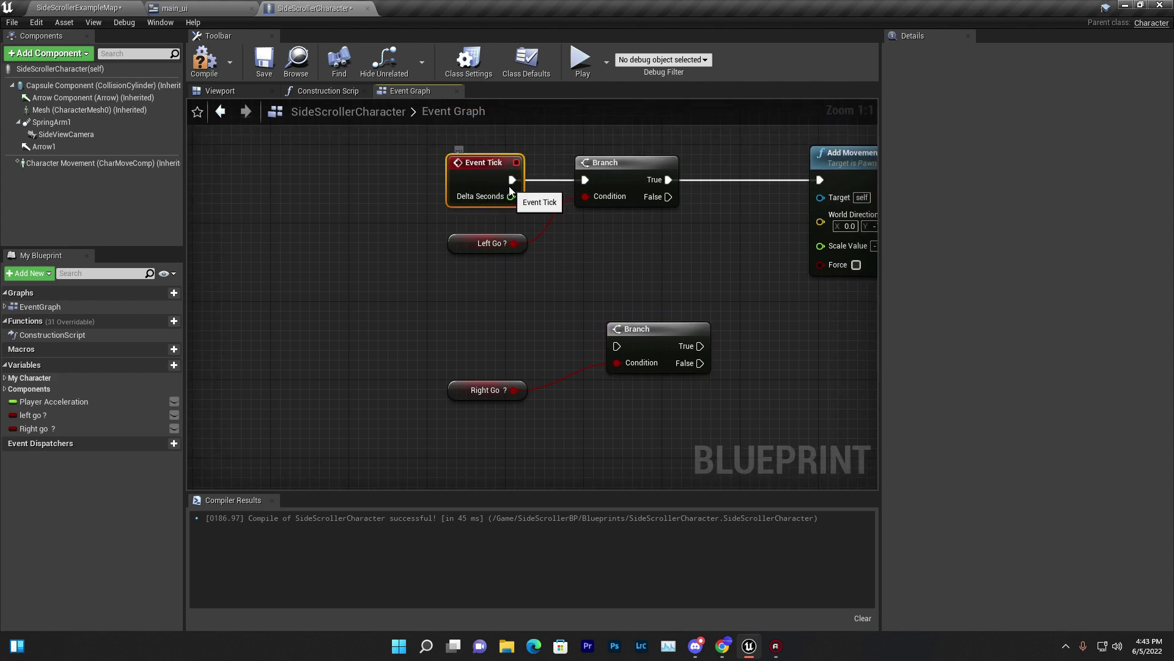
left_click(512, 180, "alt")
left_click_drag(498, 185, 313, 264)
right_click_drag(392, 321, 436, 314)
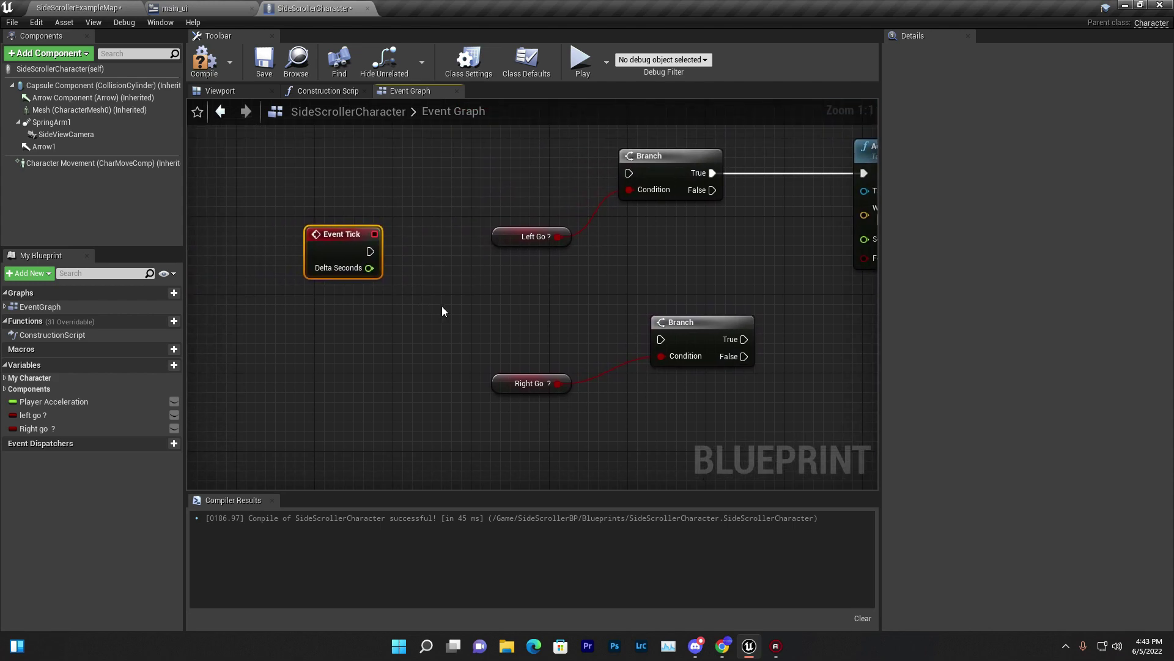
left_click(444, 311)
mouse_move(343, 234)
left_mouse_down()
mouse_move(333, 312)
mouse_move(452, 331)
mouse_move(393, 282)
left_mouse_up()
left_click(462, 342, "shift")
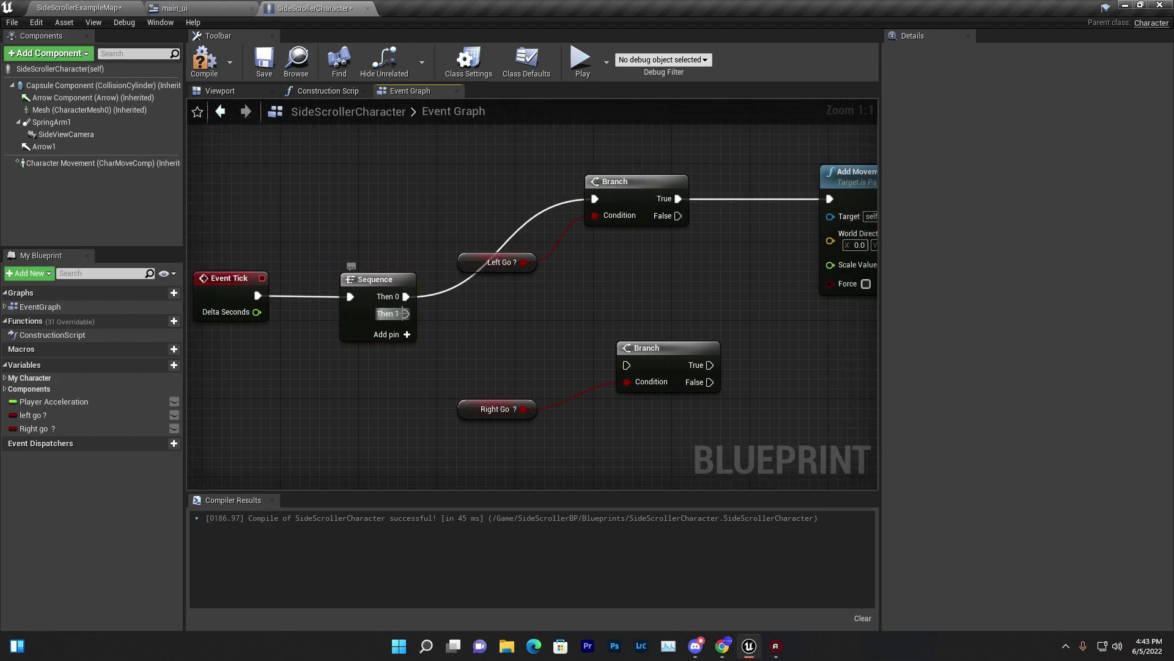
- Connect Sequence Then 1 to the lower Branch and line up the Right Go ? and Left Go ? getters
left_click_drag(405, 313, 635, 371)
left_click_drag(467, 415, 516, 317)
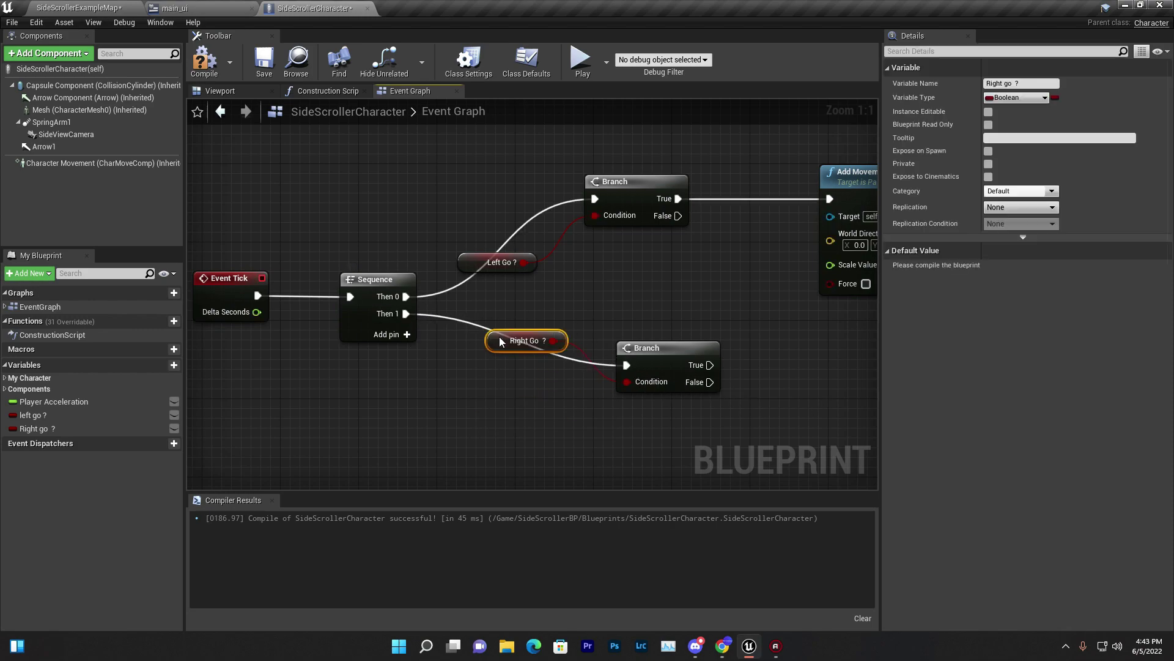
left_click_drag(487, 257, 537, 277)
left_click(465, 245)
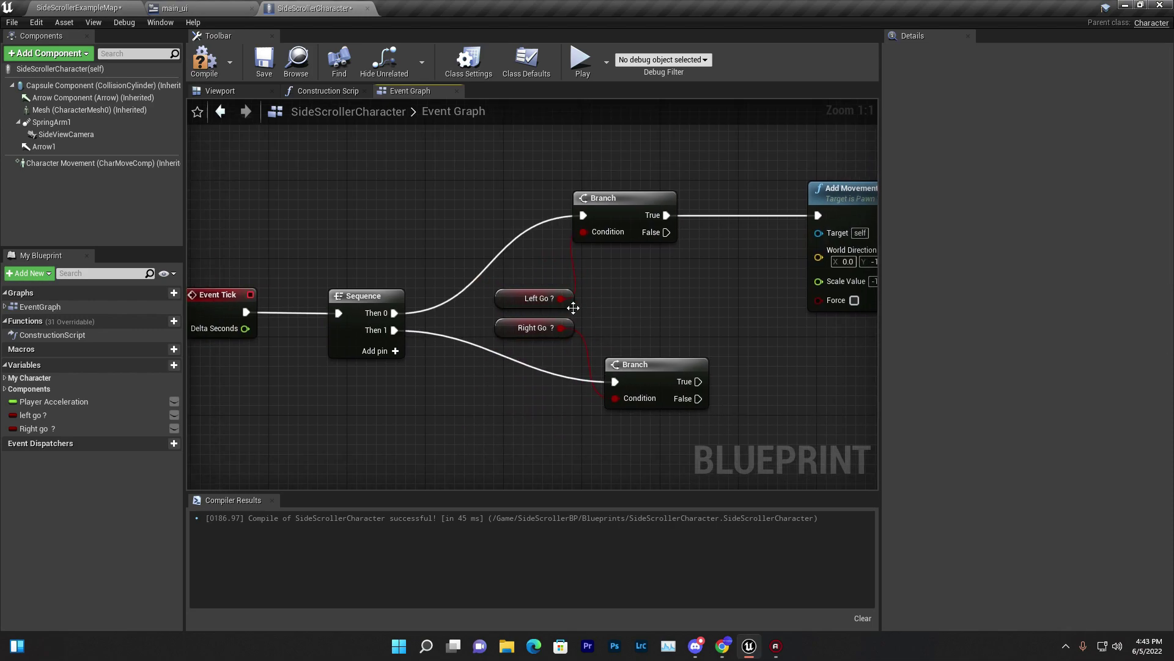
right_click_drag(358, 308, 422, 303)
right_click_drag(551, 395, 372, 406)
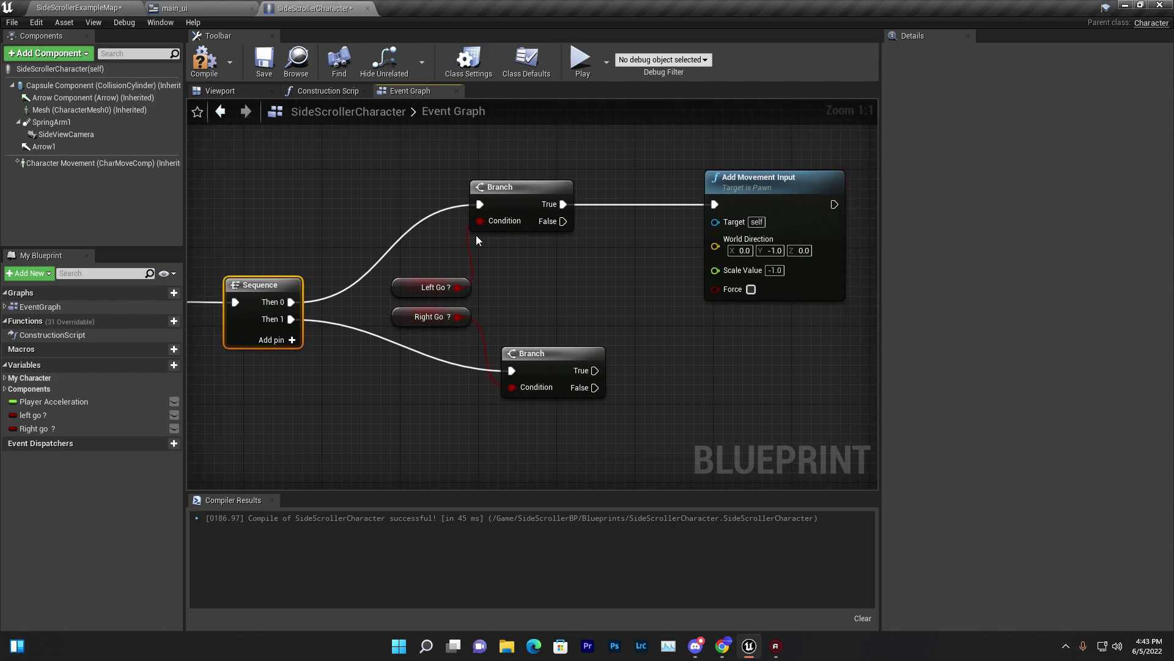
mouse_move(523, 296)
right_mouse_down()
mouse_move(349, 323)
mouse_move(538, 315)
right_mouse_up()
- Duplicate Add Movement Input below the original and wire the lower Branch's True to it
left_click_drag(477, 196, 610, 314)
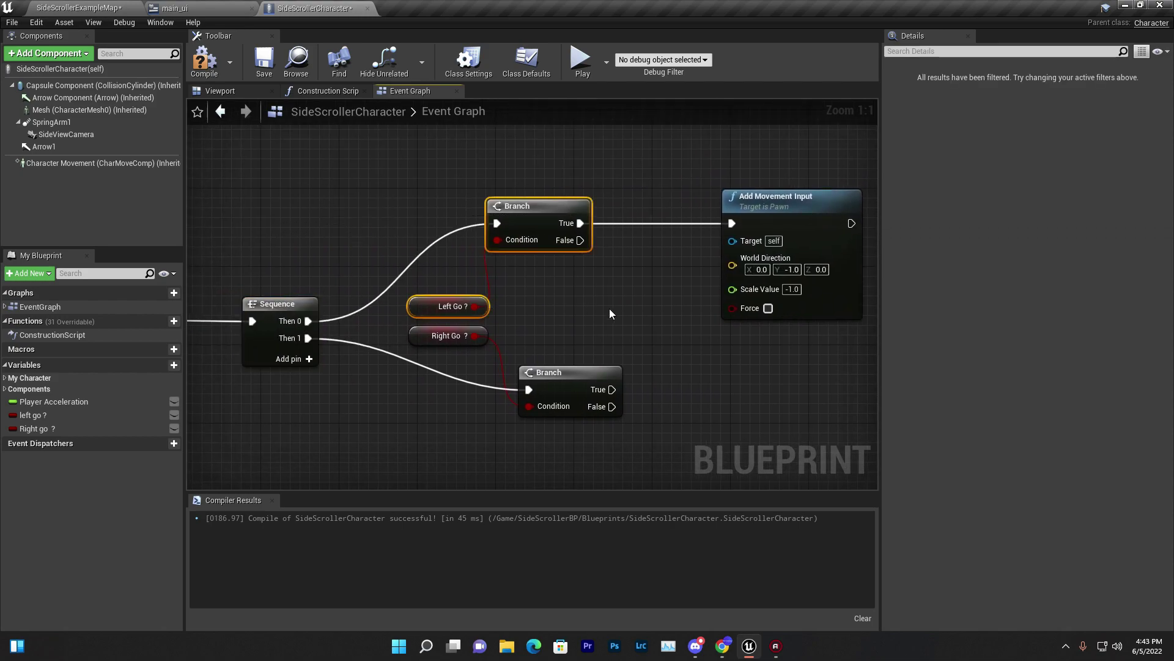
right_click_drag(740, 196, 672, 202)
right_click(737, 211)
left_click(789, 290)
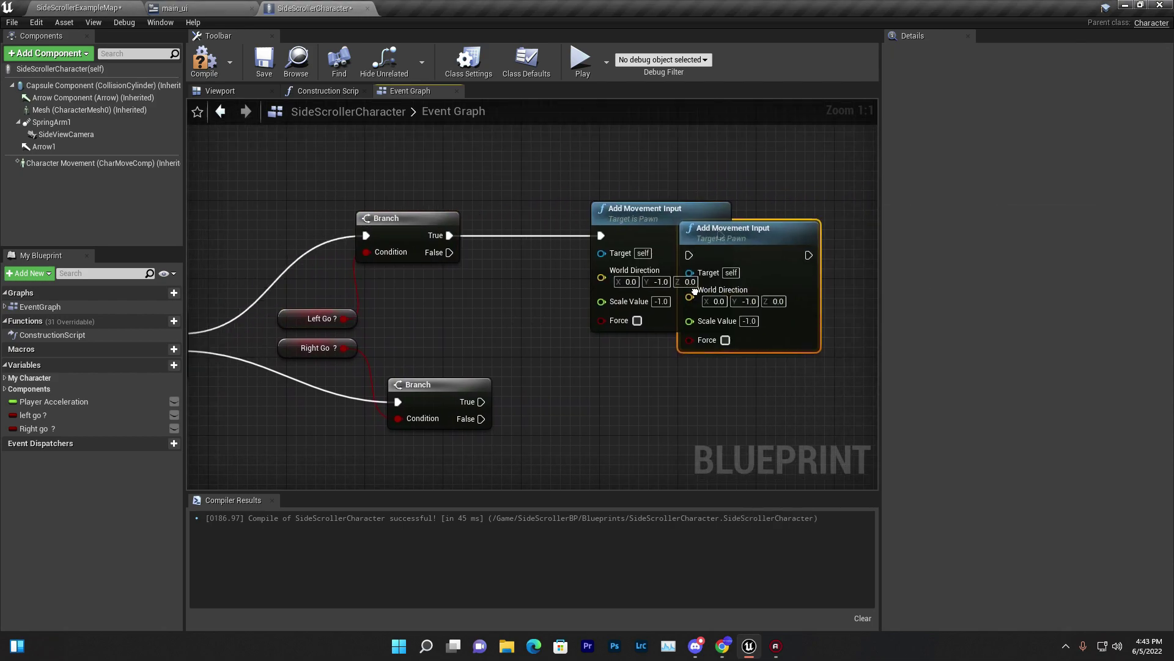
left_click_drag(764, 257, 625, 385)
left_click_drag(414, 399, 534, 390)
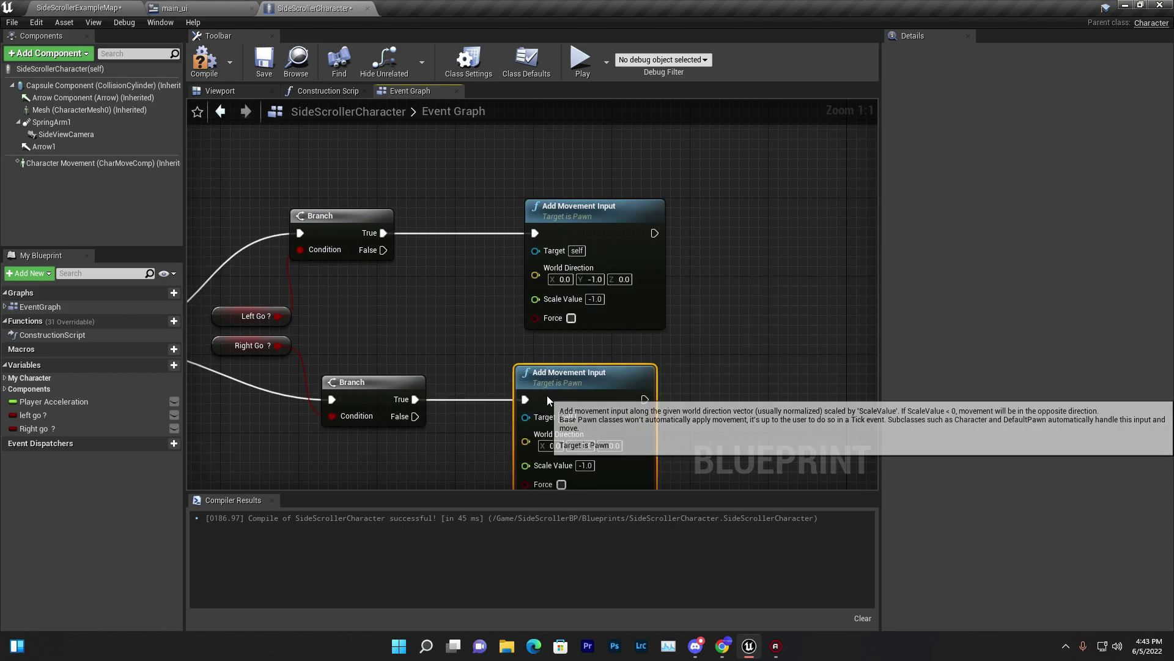
right_click_drag(536, 391, 525, 324)
- Set the copy's Scale Value to 1.0, then compile and save the character Blueprint
left_click(575, 398)
type("1")
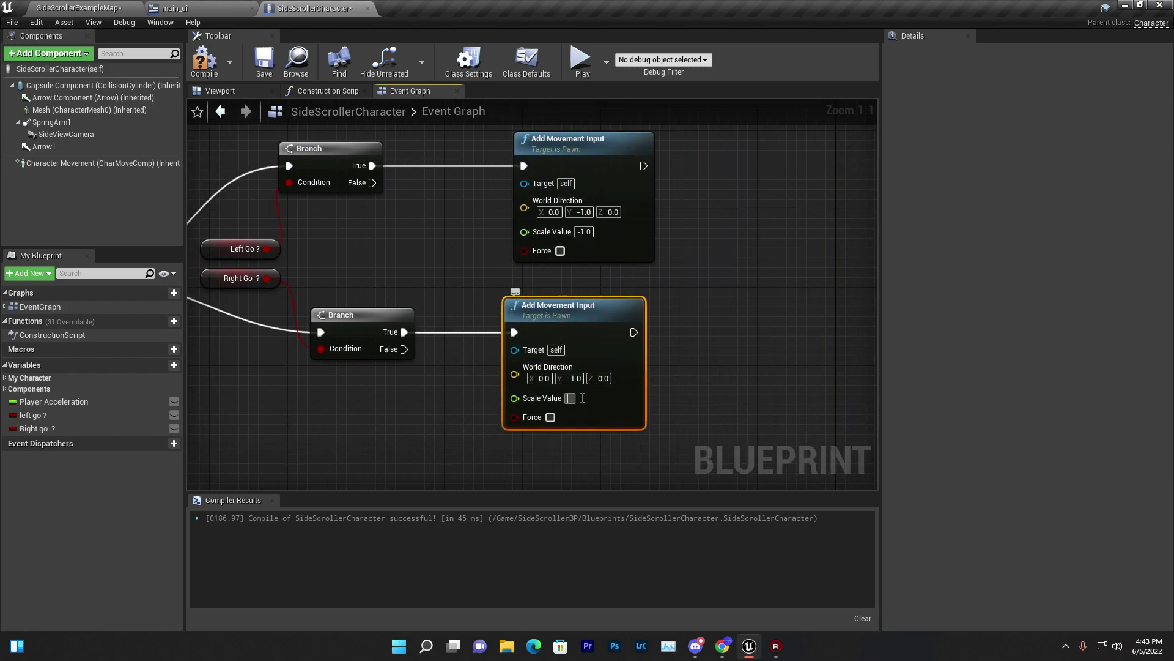
left_click(204, 59)
left_click(264, 59)
- Open main_ui's Event Graph and select the Get All Actors, GET and SET nodes
left_click(165, 7)
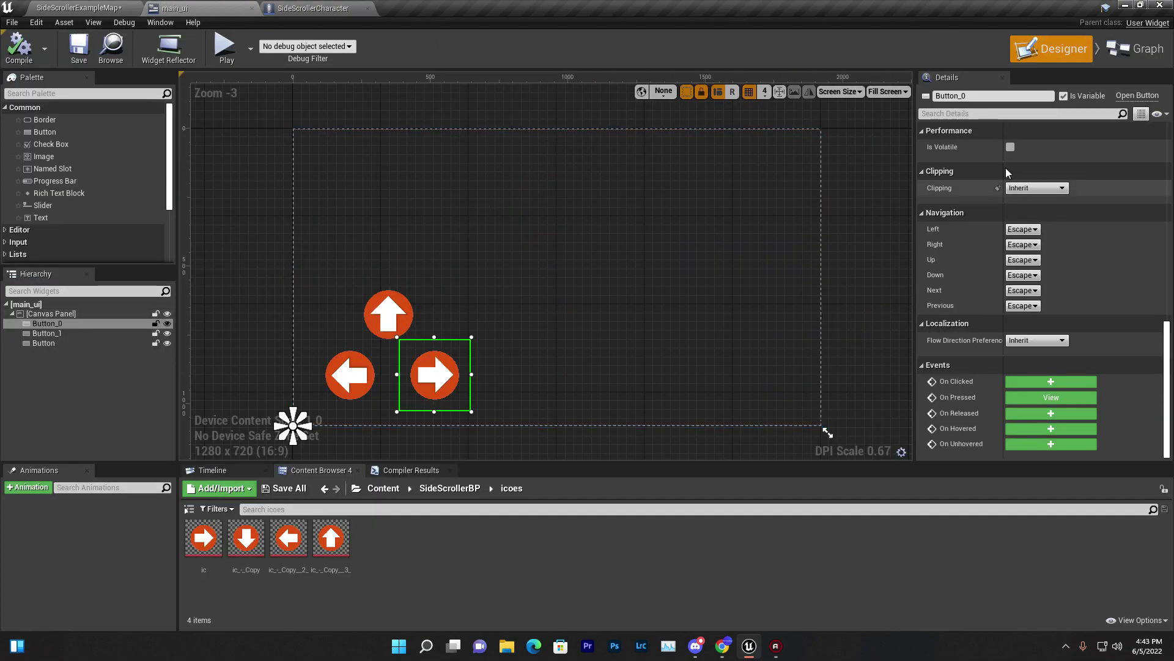
left_click(1136, 59)
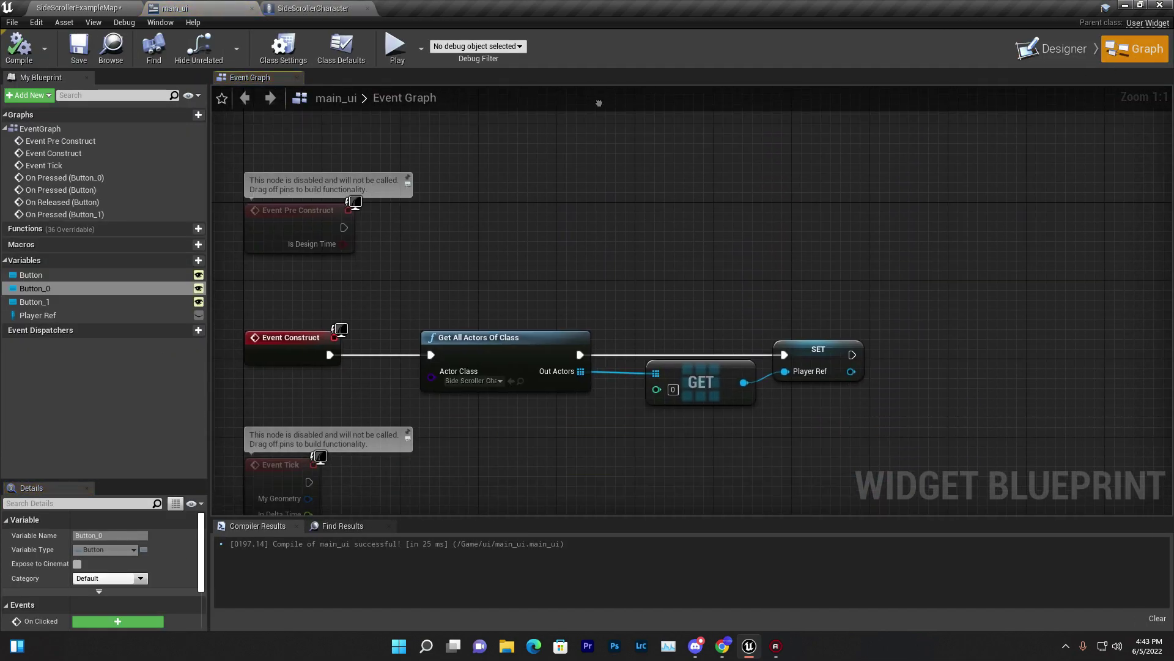
right_click_drag(683, 242, 587, 180)
left_click_drag(468, 223, 795, 349)
- Add a Get Player Controller node and a Cast node wired from its Return Value
right_click(617, 181)
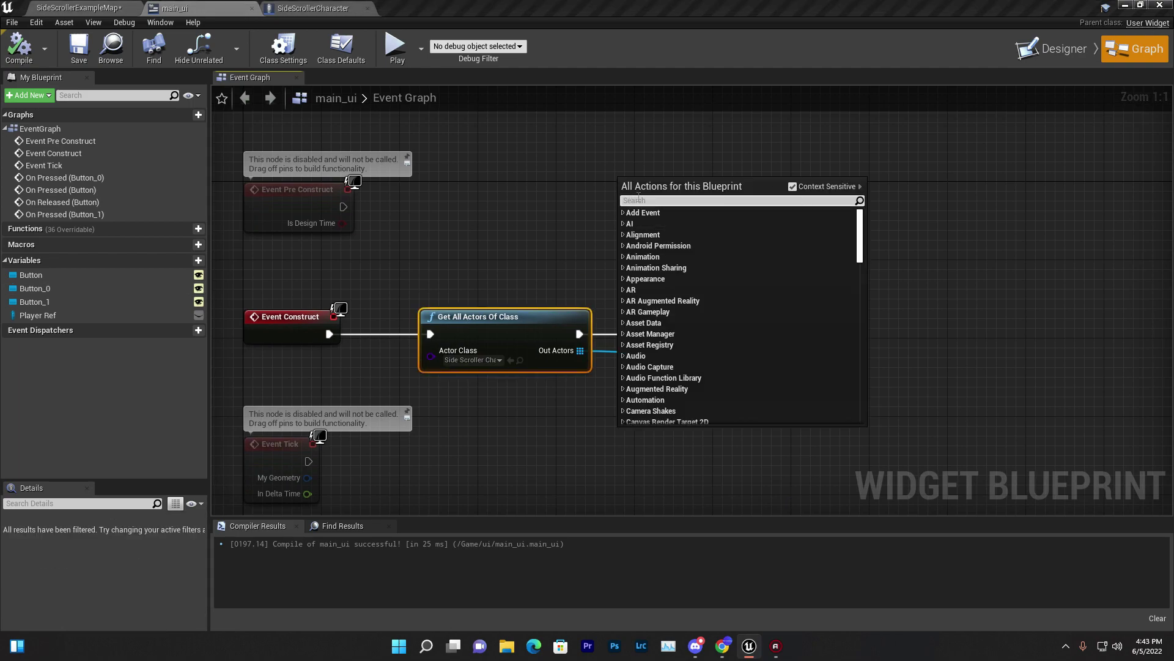
type("get")
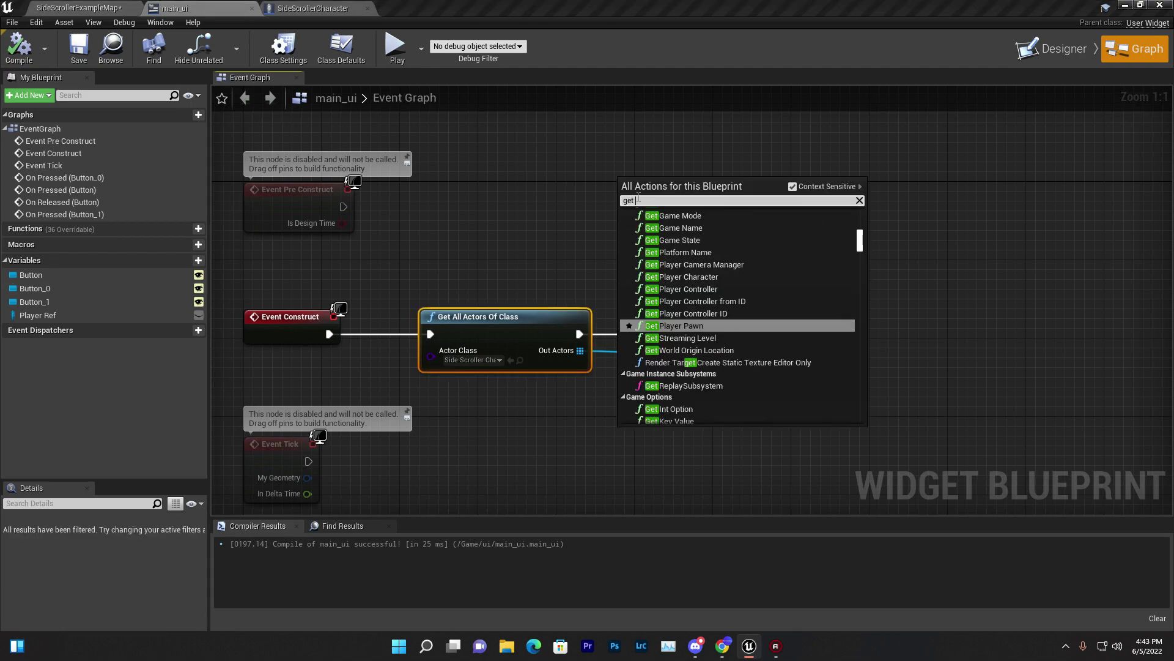
type(" player")
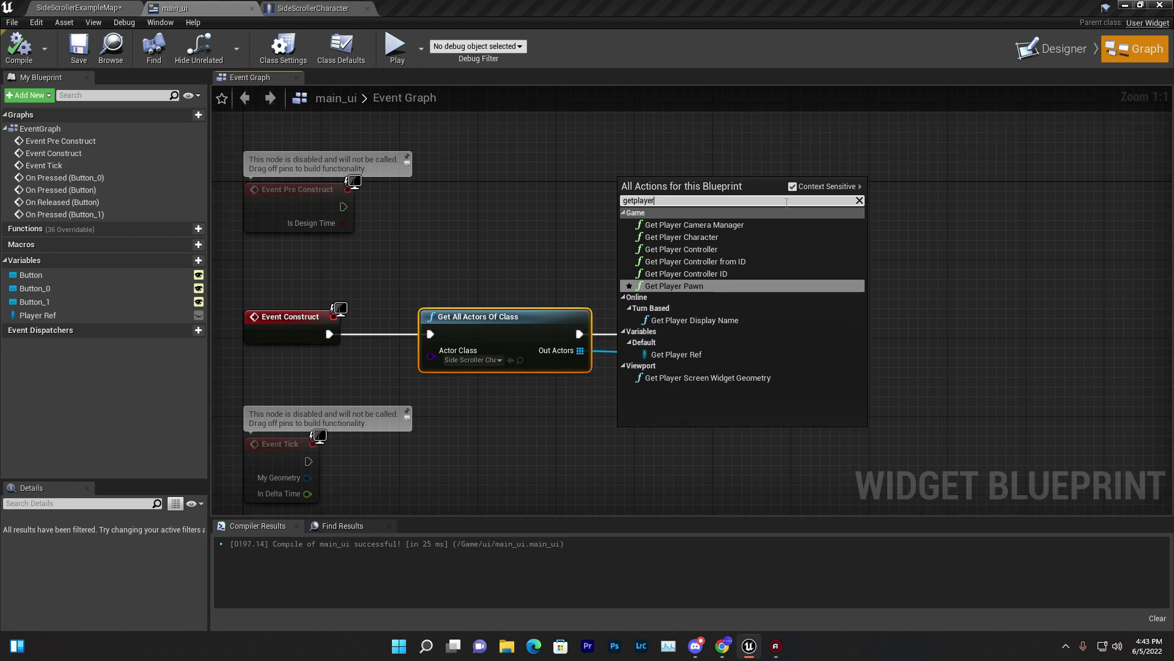
left_click(733, 247)
right_click_drag(733, 247, 632, 237)
left_click_drag(652, 187, 777, 176)
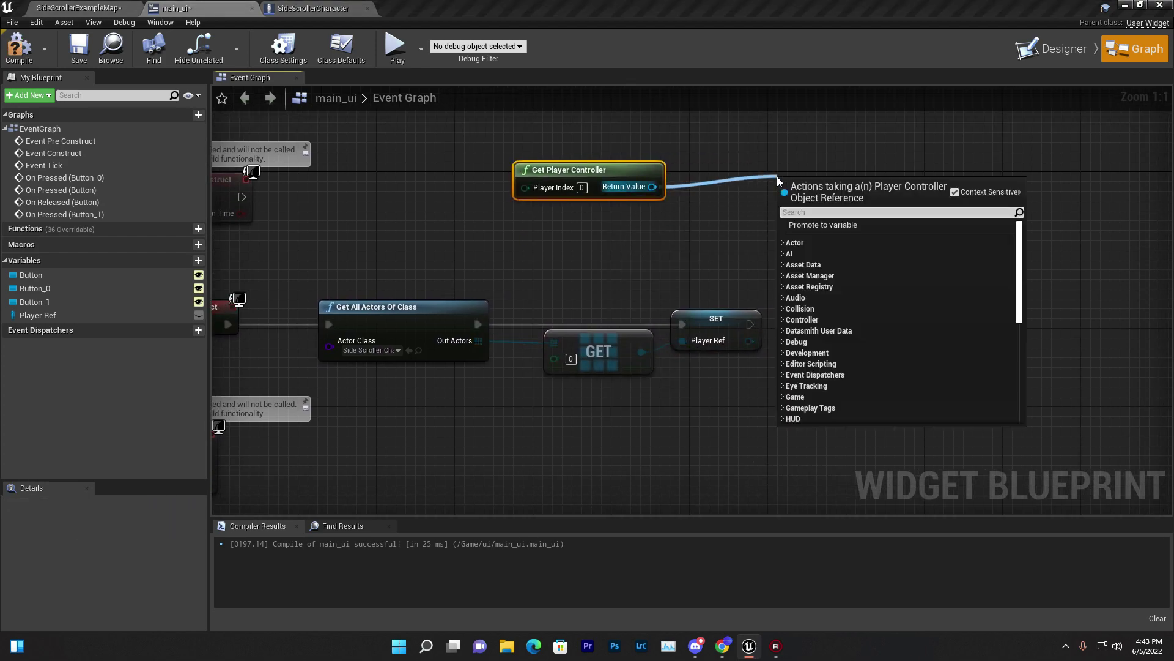
type("cast to")
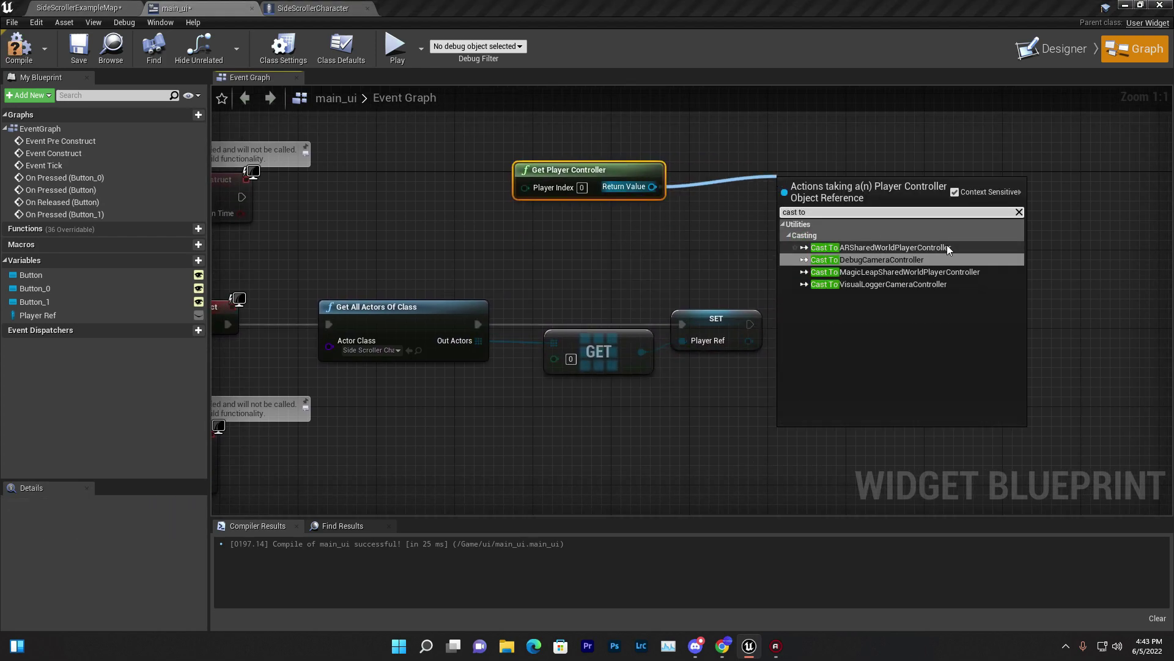
left_click(870, 272)
left_click_drag(788, 199, 654, 116)
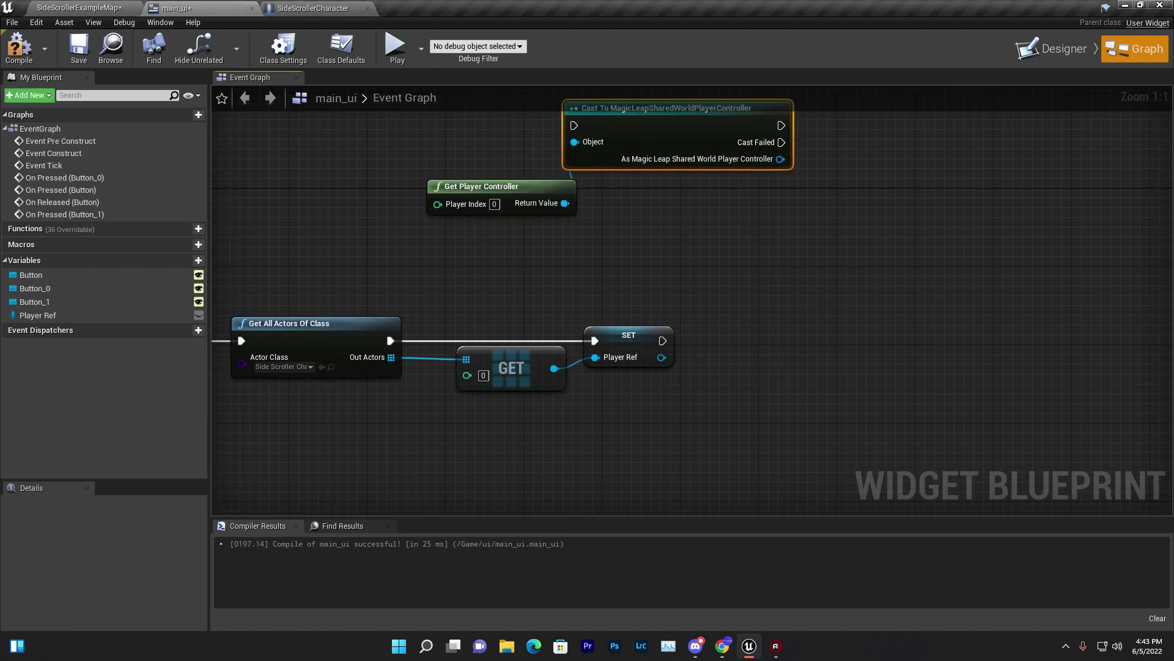
right_click_drag(602, 252, 642, 296)
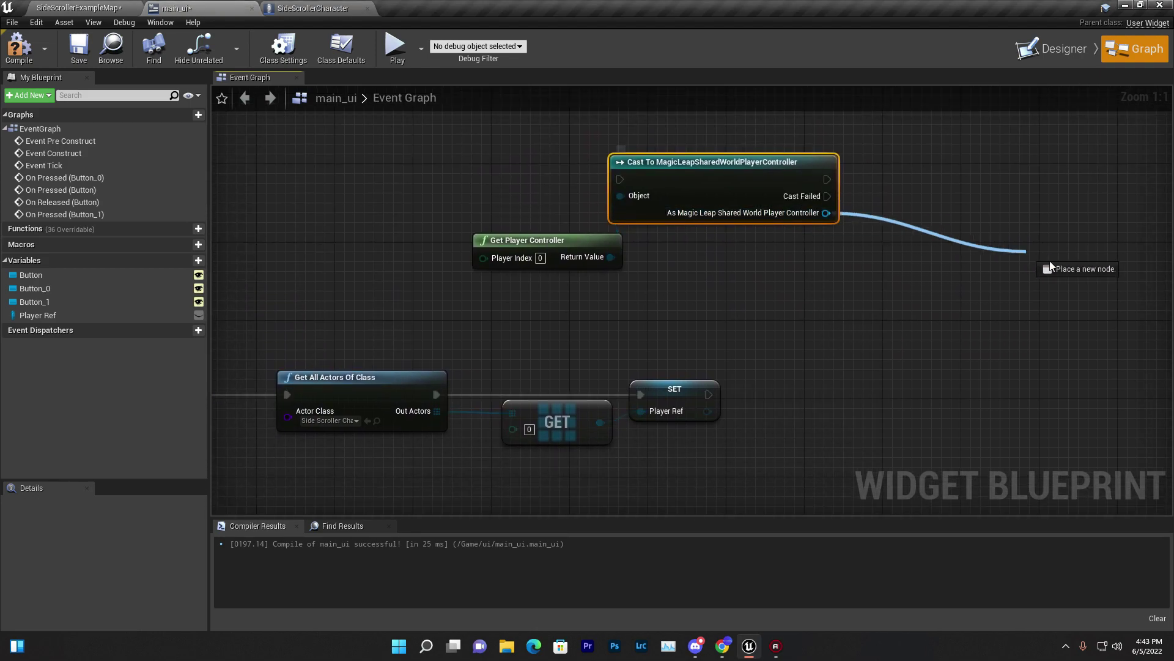
left_click_drag(806, 210, 976, 294)
- Undo the Get Player Controller and cast nodes, then select Get All Actors Of Class
left_click(858, 327)
left_click(702, 300)
key("ctrl+z")
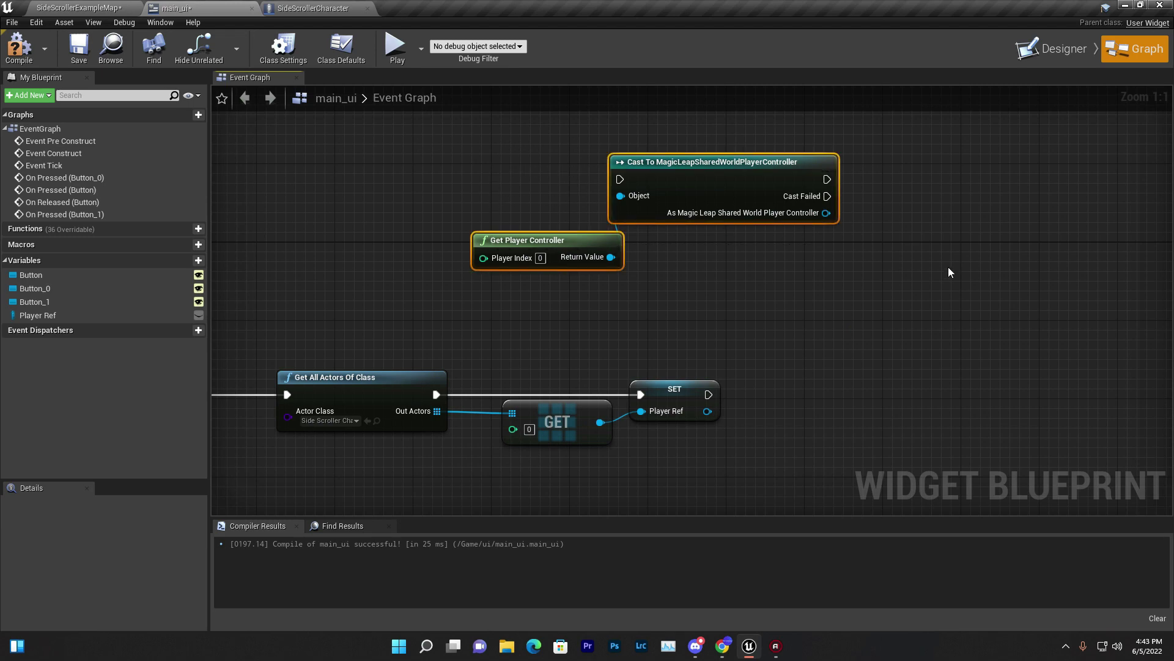
left_click(942, 270)
left_click_drag(563, 256, 524, 259)
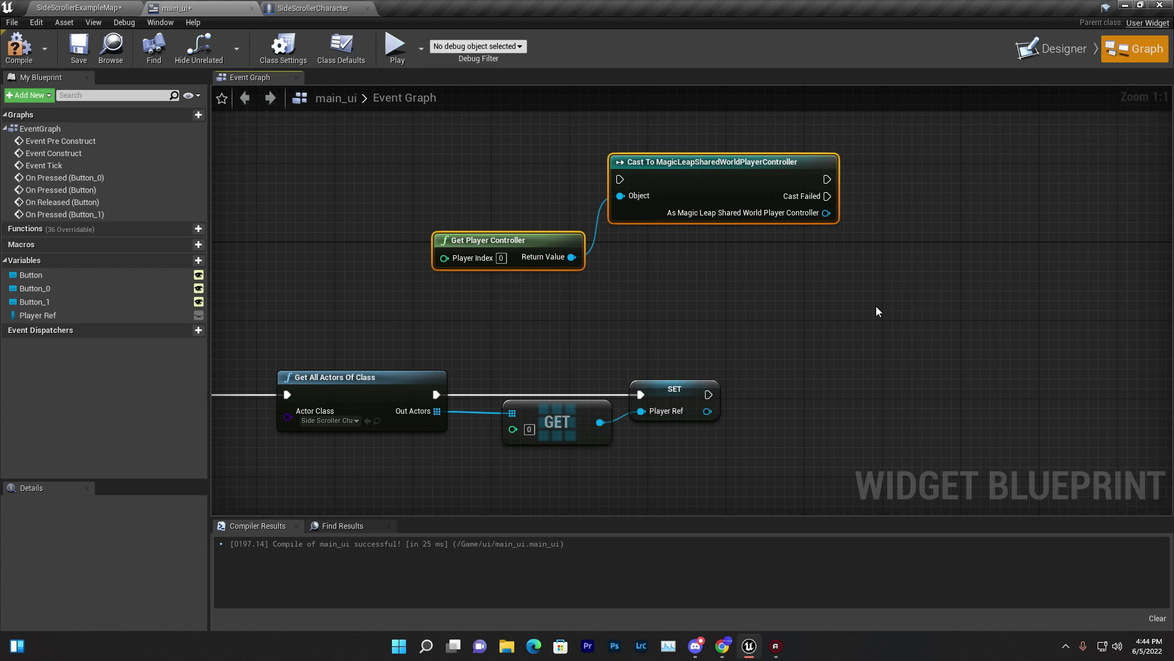
right_click_drag(876, 311, 890, 345)
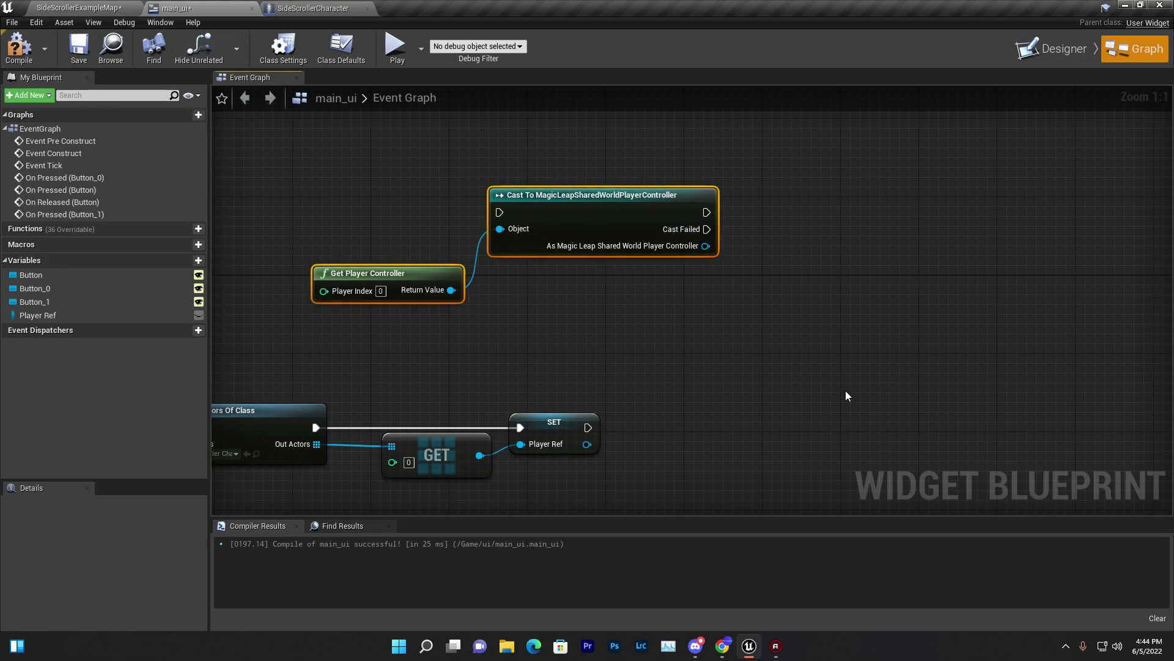
key("ctrl+z")
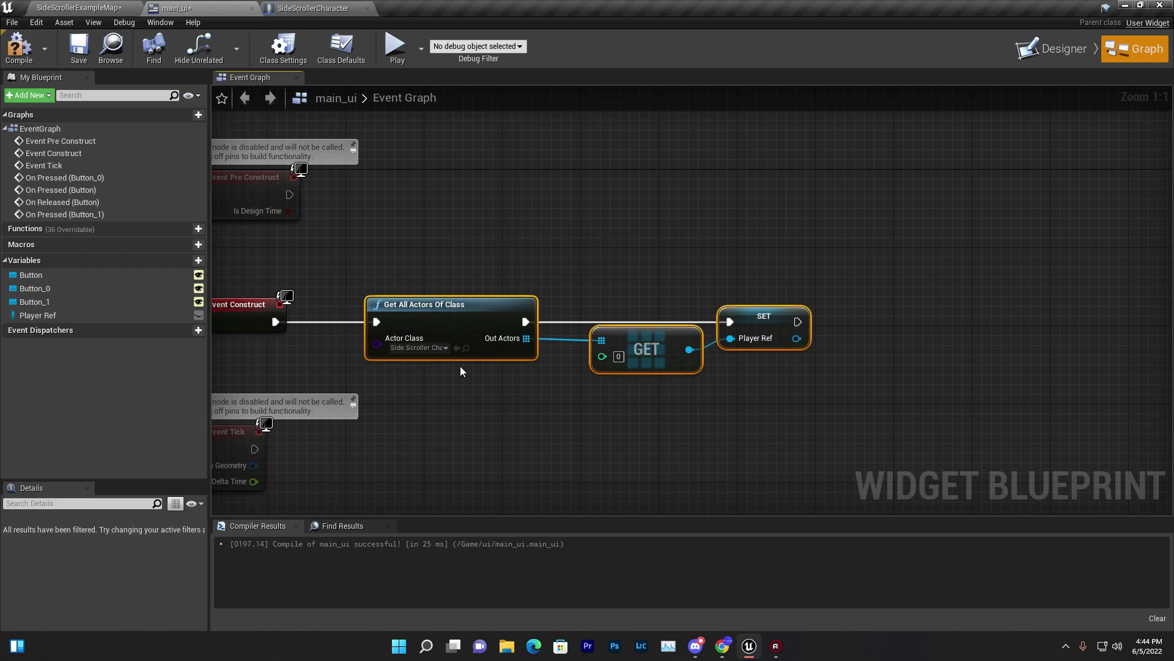
left_click(460, 355)
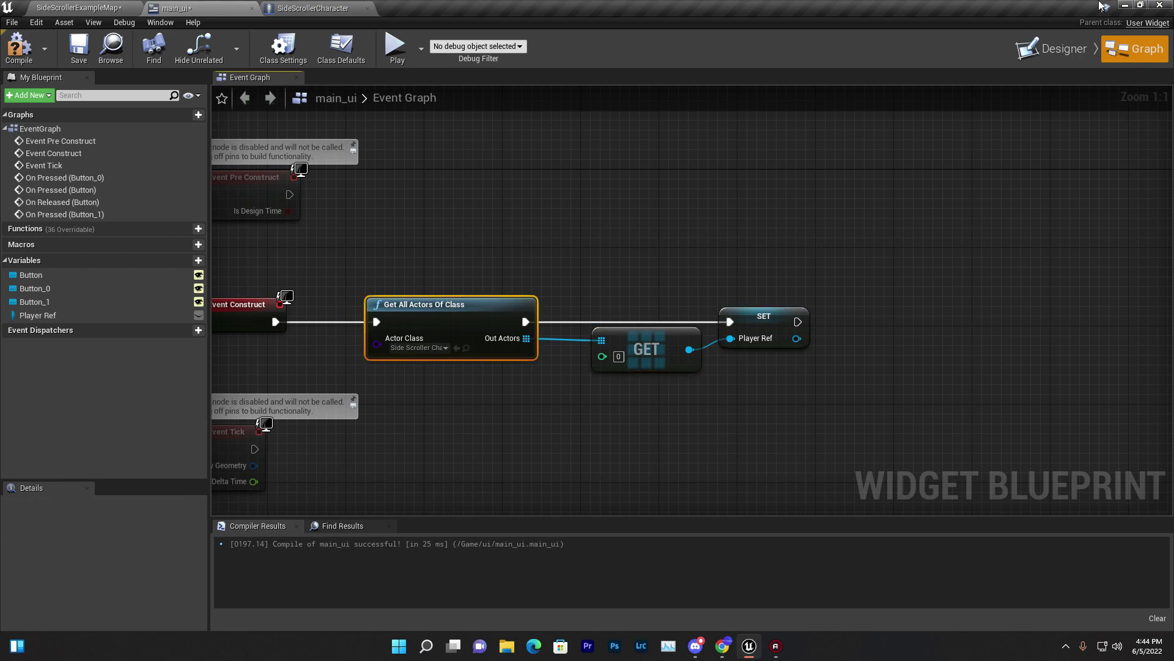
- Minimize and restore the editor, check the level's actor list, and return to main_ui
left_click(1126, 5)
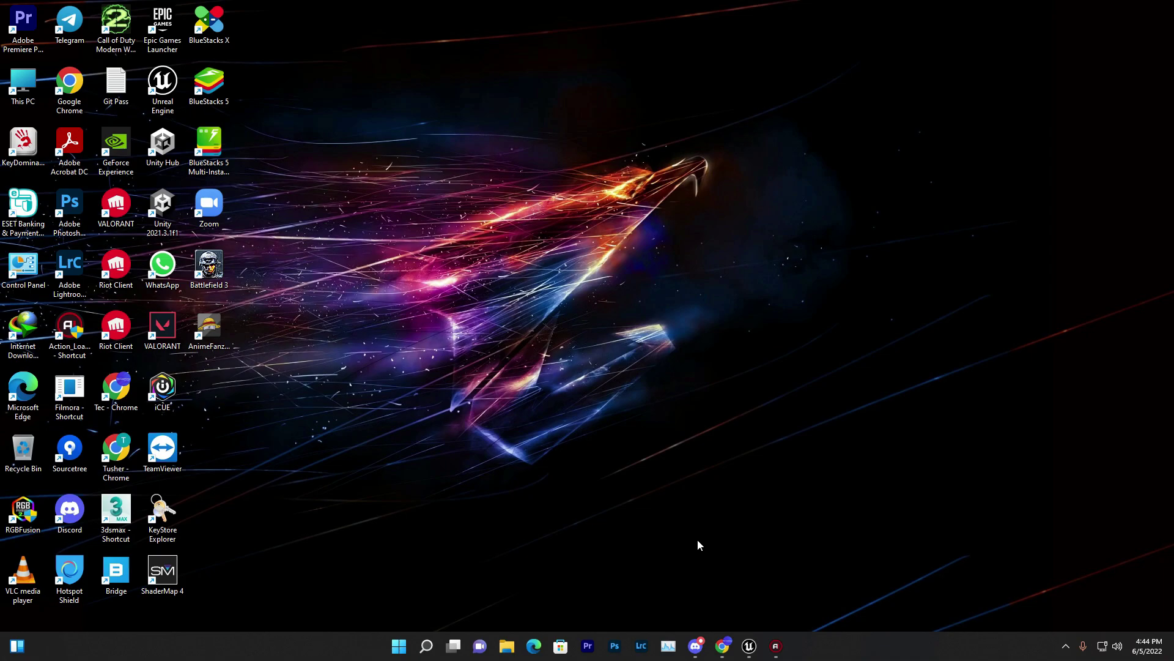
left_click(750, 646)
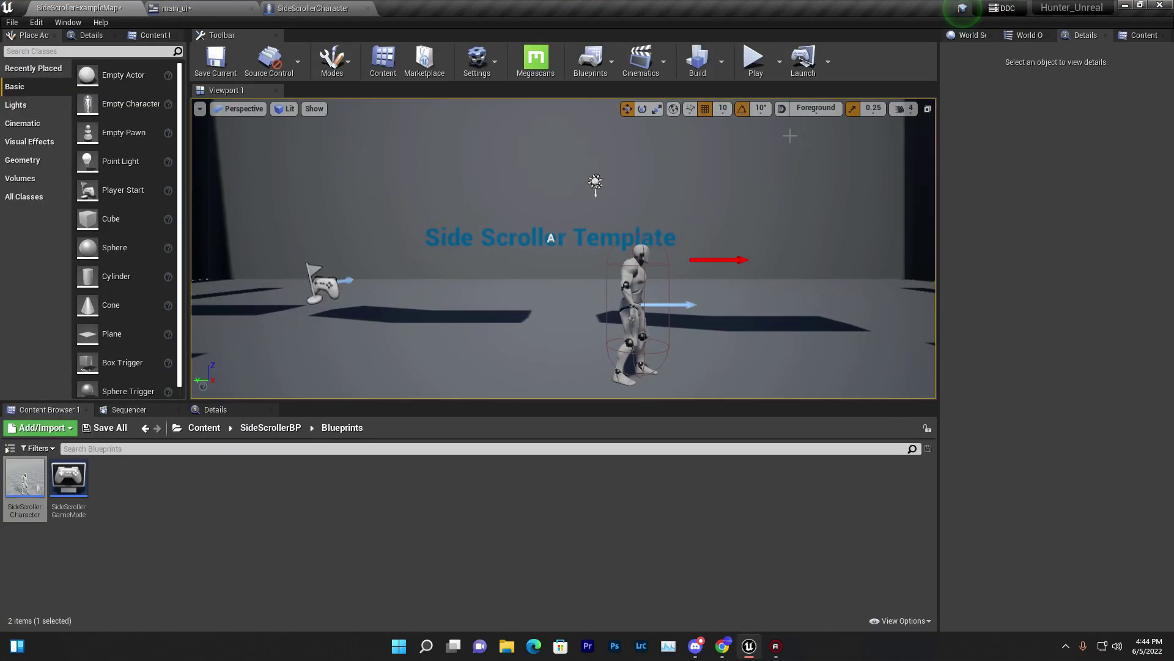
left_click(1034, 35)
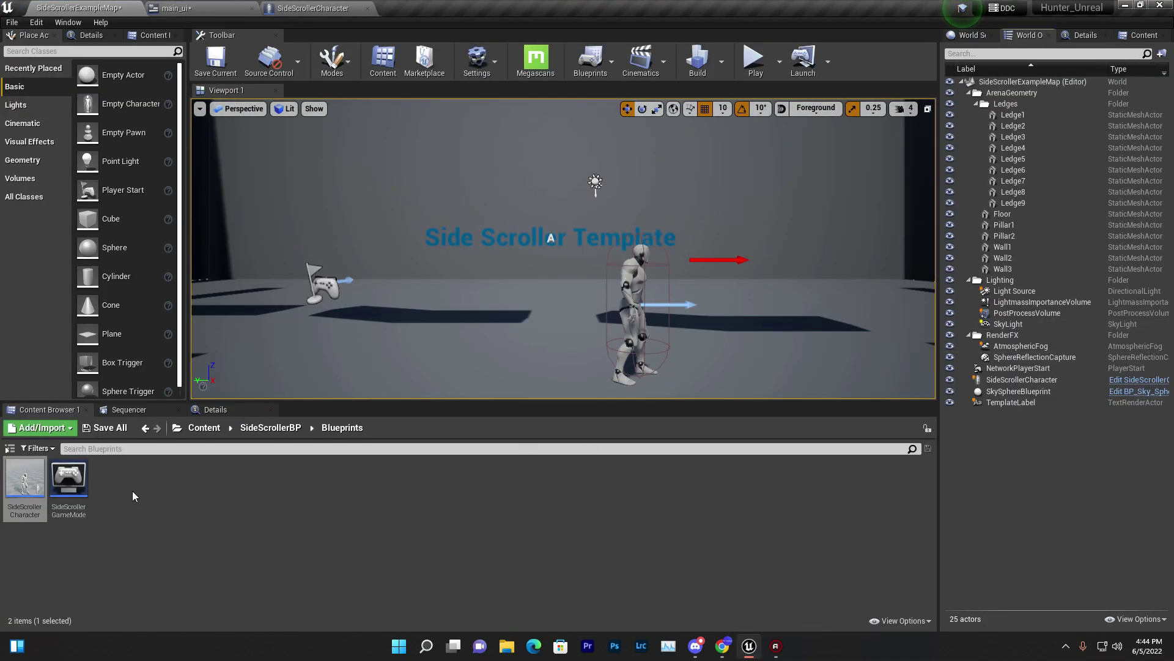
left_click(180, 7)
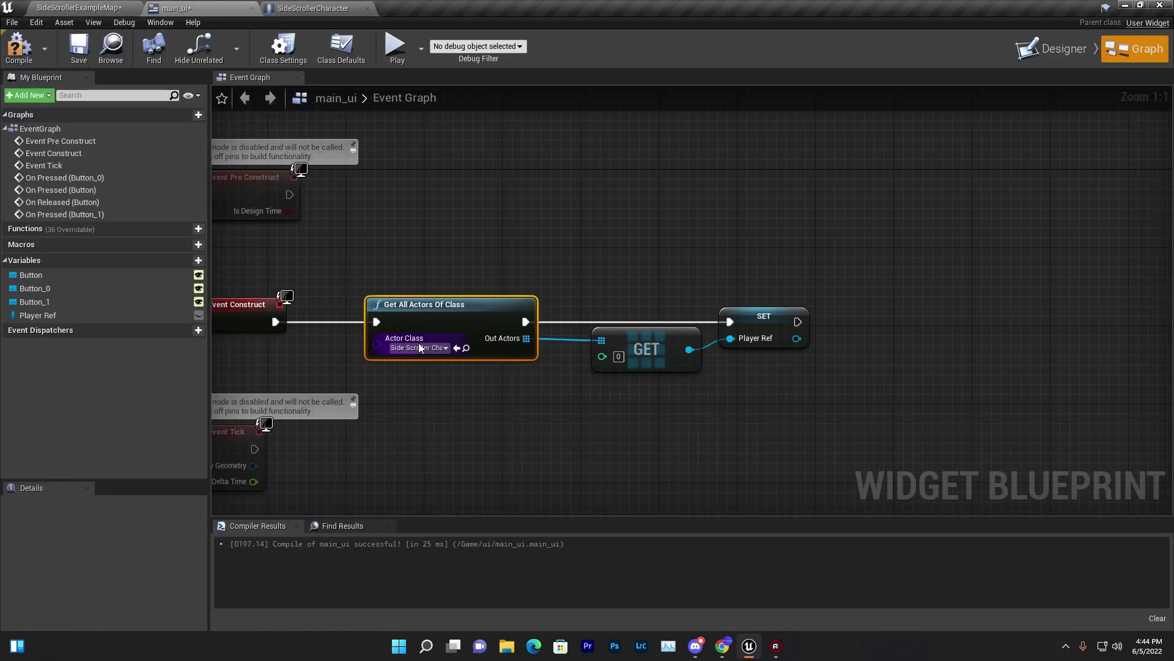
- Select the Event Construct Player Ref nodes, then pan to the On Pressed (Button) row
left_click(774, 322)
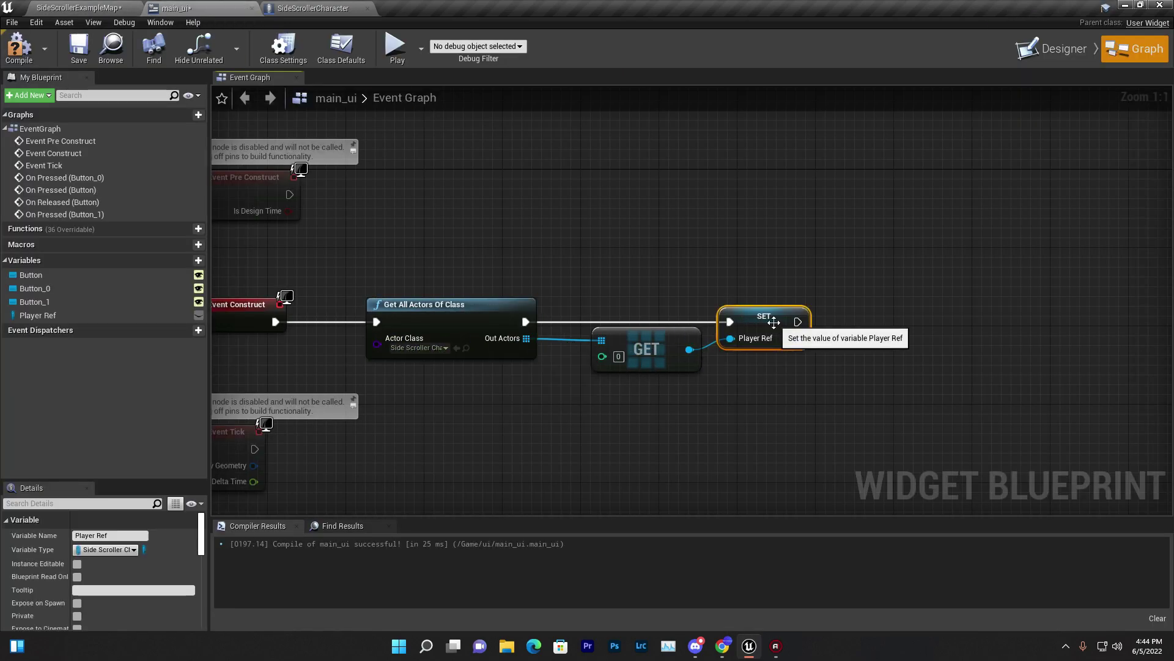
left_click_drag(391, 187, 864, 425)
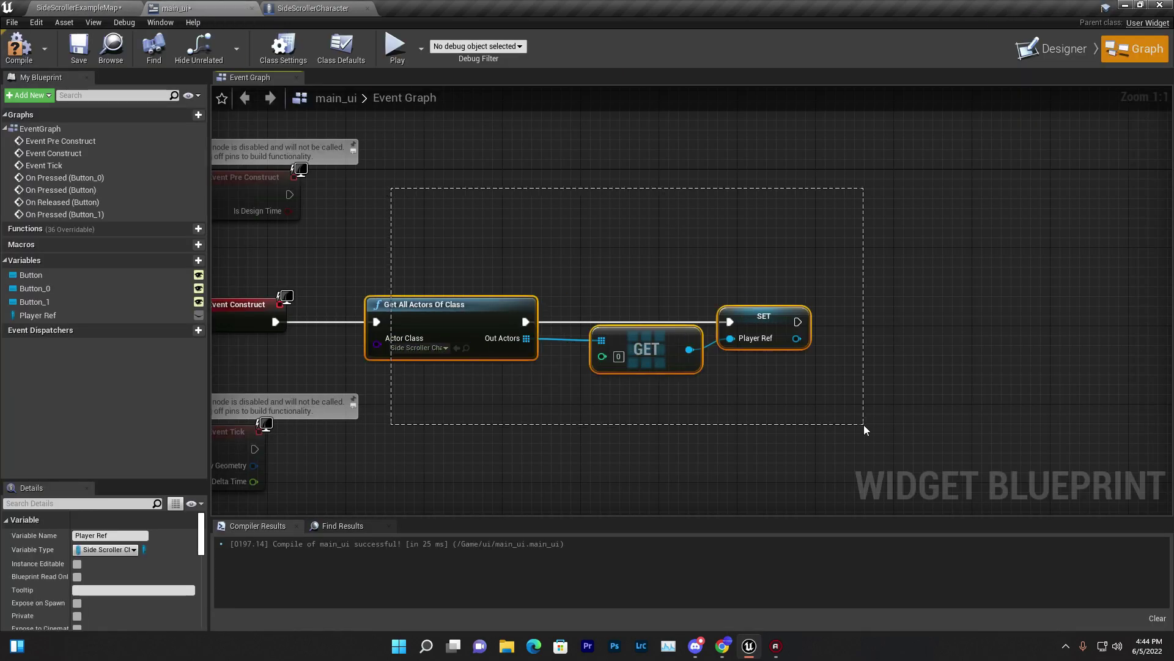
right_click_drag(828, 428, 755, 515)
right_click_drag(417, 158, 463, 14)
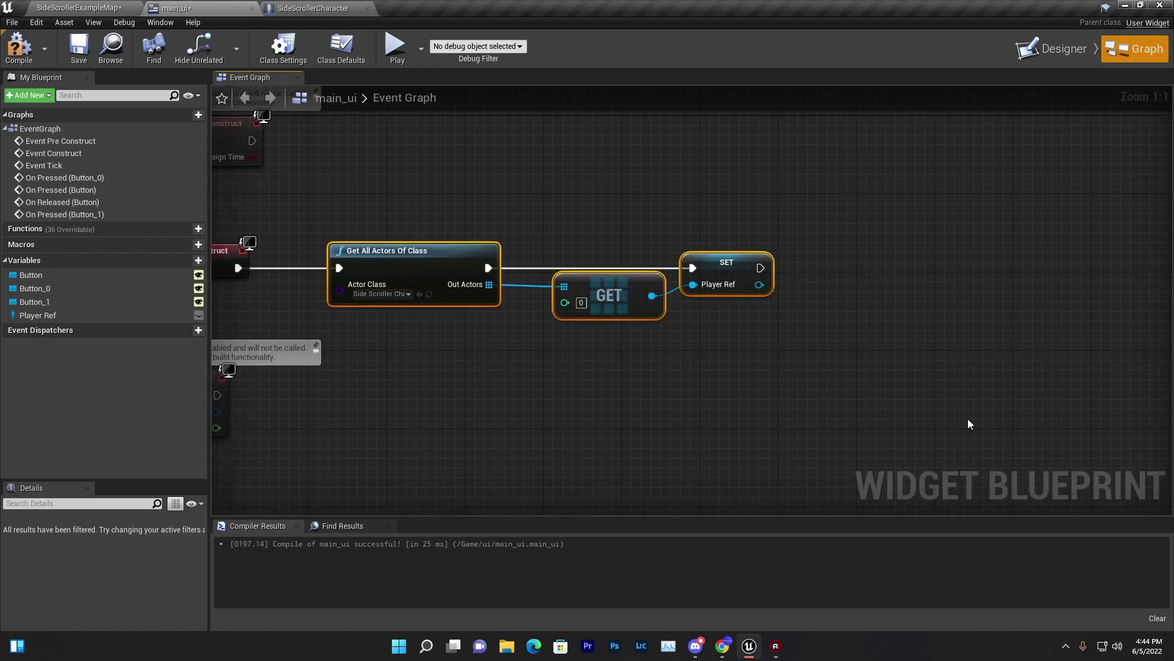
mouse_move(770, 396)
right_mouse_down()
mouse_move(902, 393)
mouse_move(853, 304)
right_mouse_up()
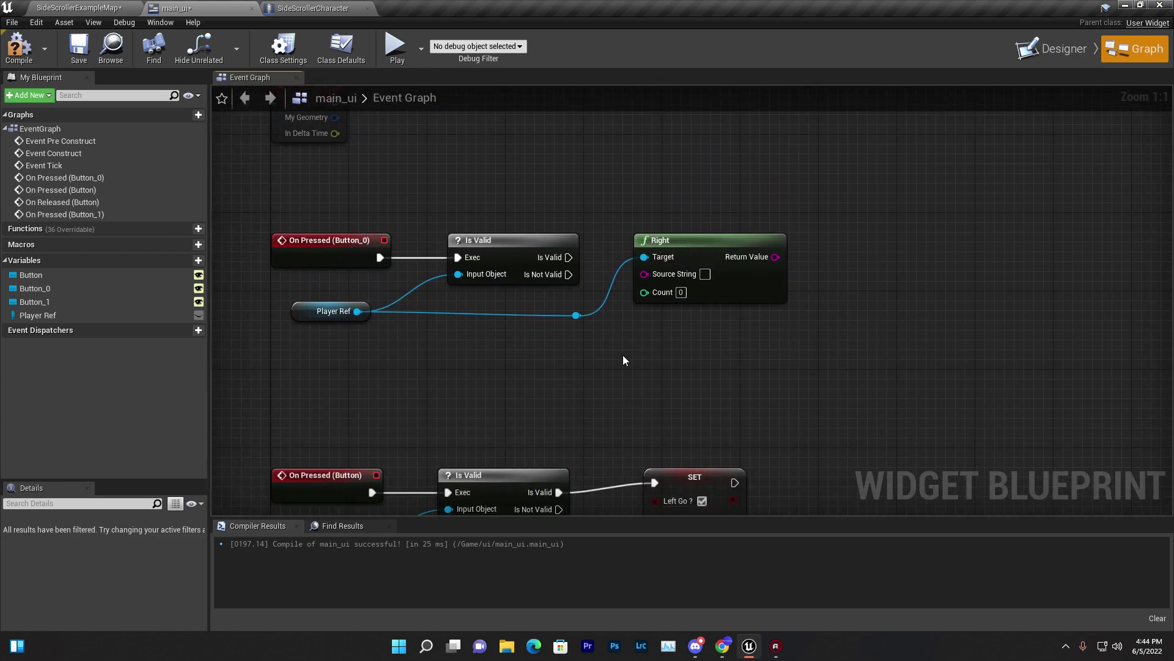
mouse_move(405, 315)
right_mouse_down()
mouse_move(528, 217)
mouse_move(600, 104)
right_mouse_up()
left_click_drag(382, 144, 874, 223)
- Select and inspect the On Pressed (Button) chain, including its Is Valid and Left Go SET
right_click_drag(845, 348, 839, 291)
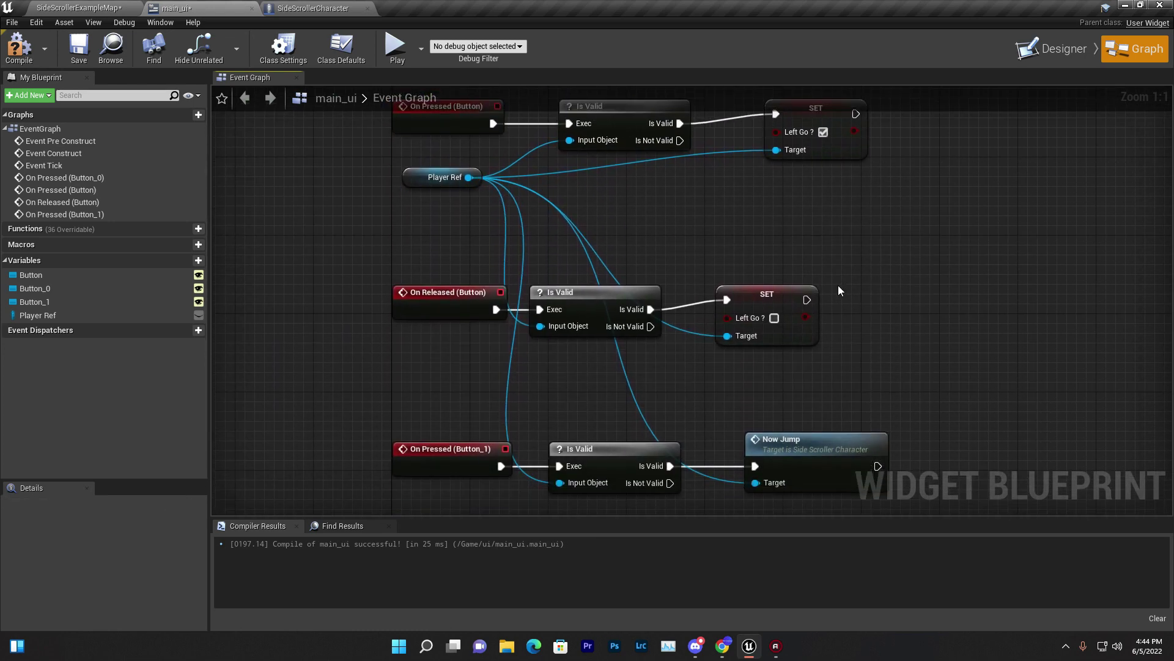
scroll(838, 291, "down", 1)
left_click_drag(379, 157, 839, 367)
right_click_drag(913, 340, 930, 378)
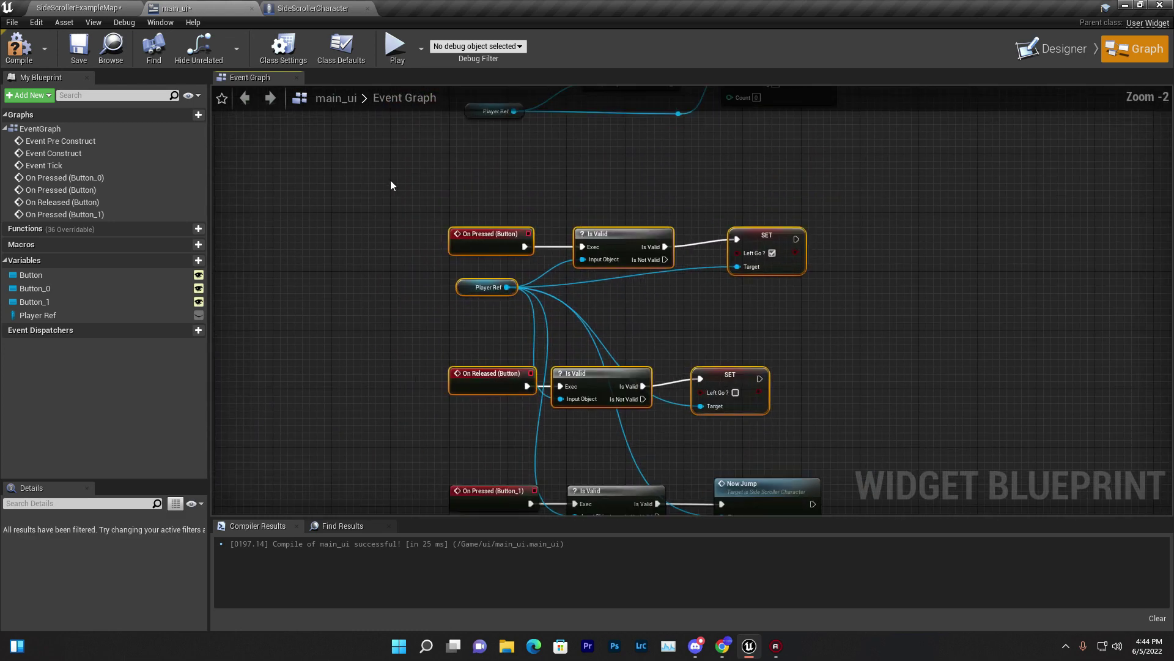
left_click(404, 211)
scroll(415, 241, "up", 1)
left_click_drag(415, 222, 784, 305)
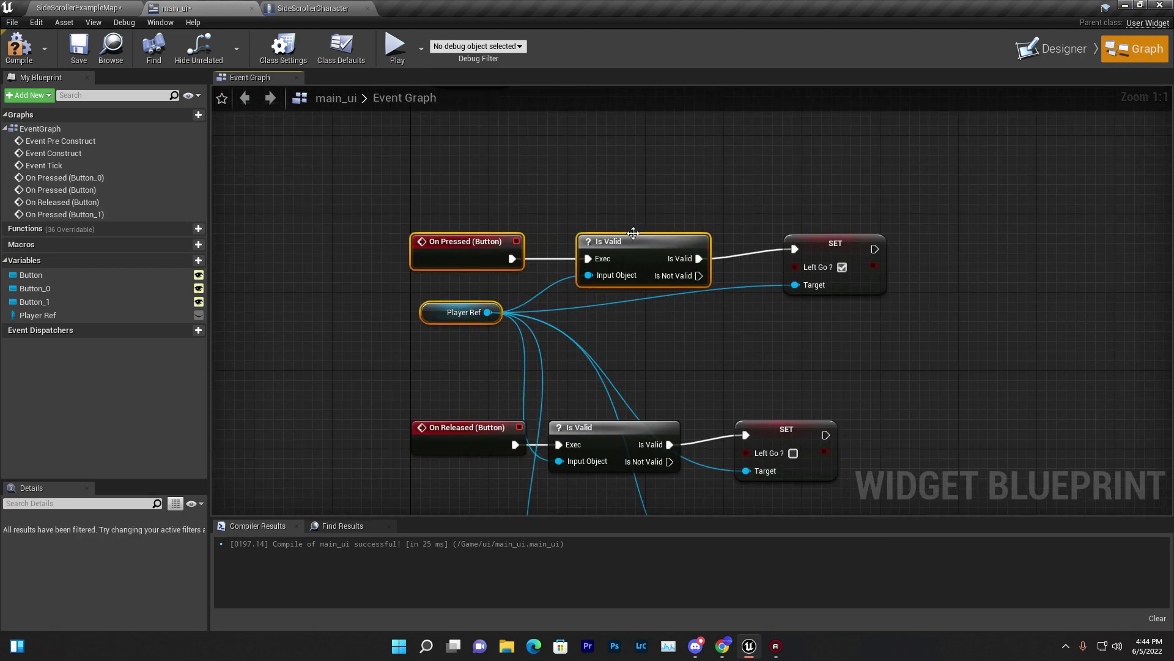
left_click(642, 257)
right_click_drag(731, 258, 685, 335)
left_click_drag(767, 327, 778, 341)
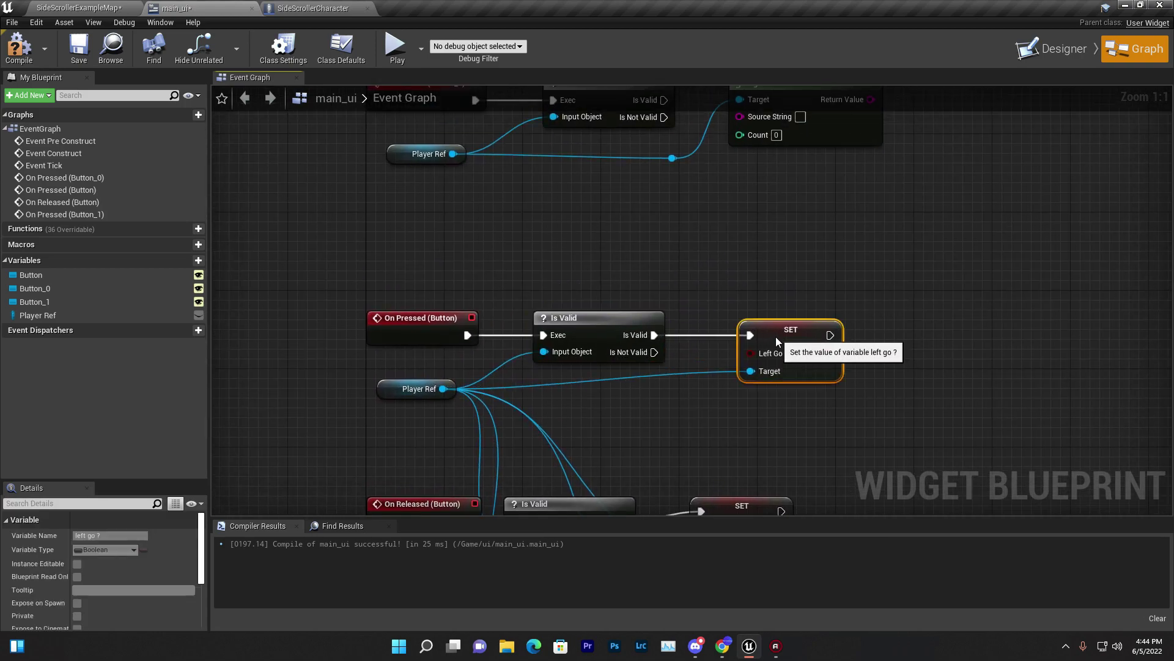
- Inspect the On Released chain clearing Left Go, then select the up-arrow jump button in Designer
left_click(590, 311)
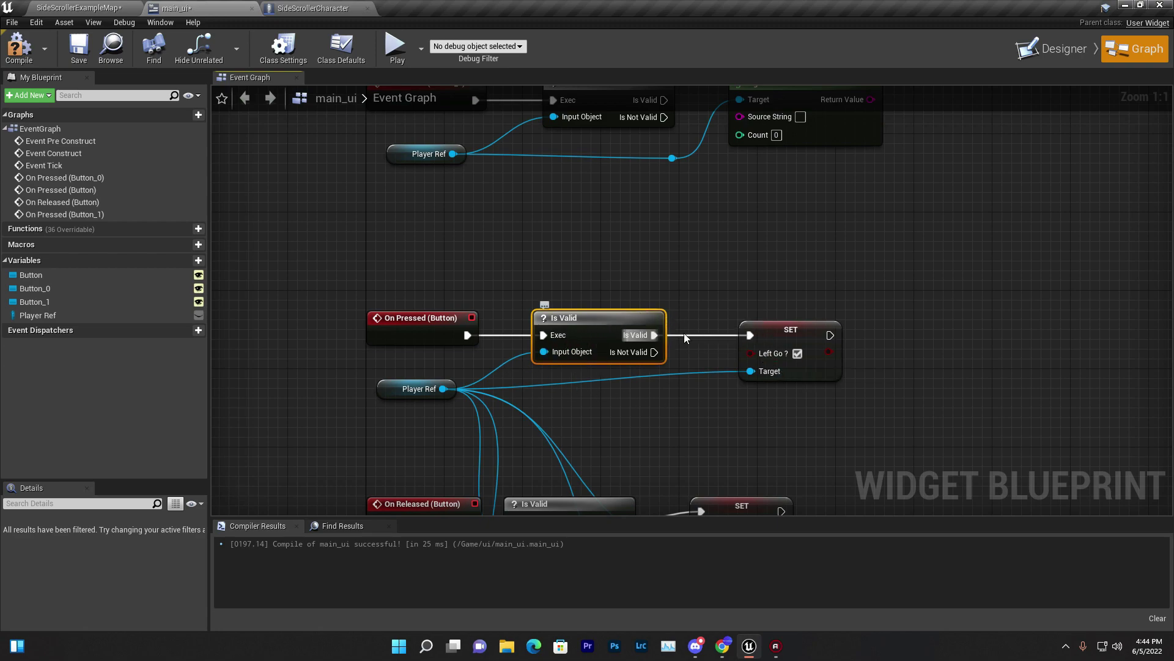
left_click(810, 330)
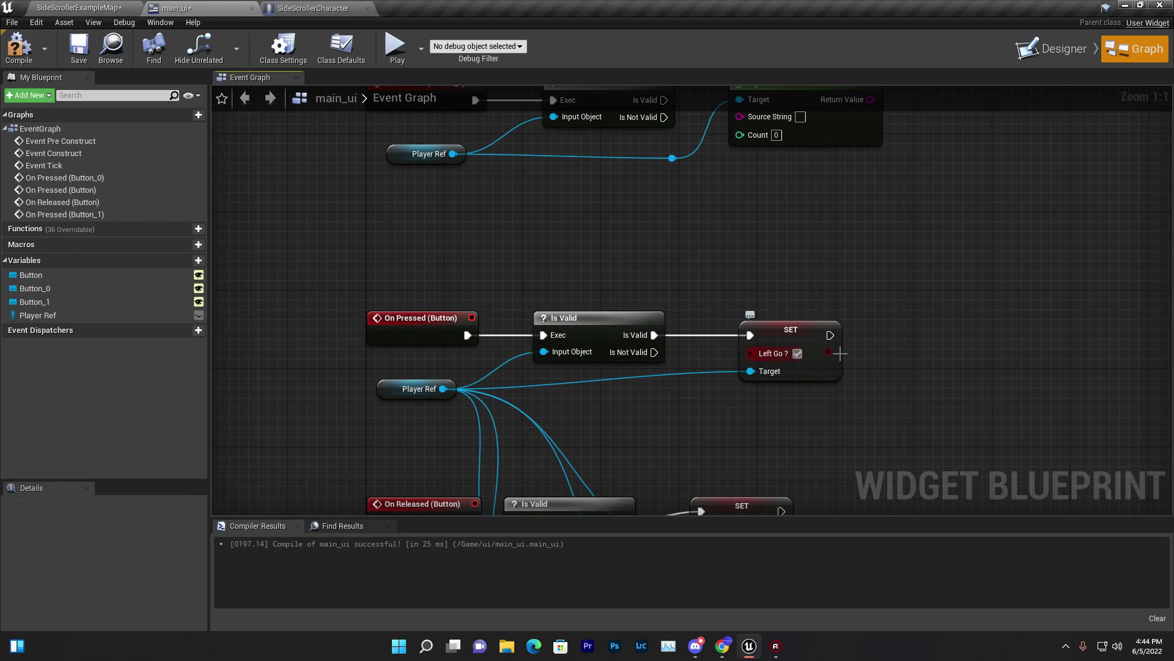
mouse_move(840, 354)
right_mouse_down()
mouse_move(804, 319)
mouse_move(767, 189)
right_mouse_up()
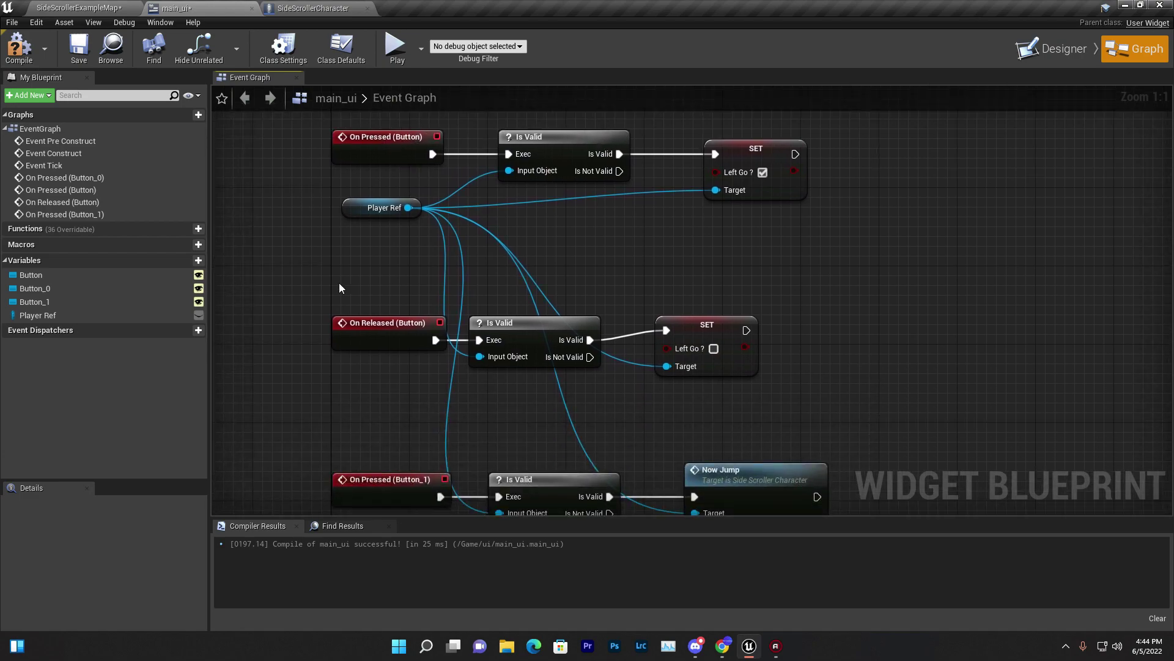
left_click_drag(341, 288, 667, 390)
left_click(720, 336)
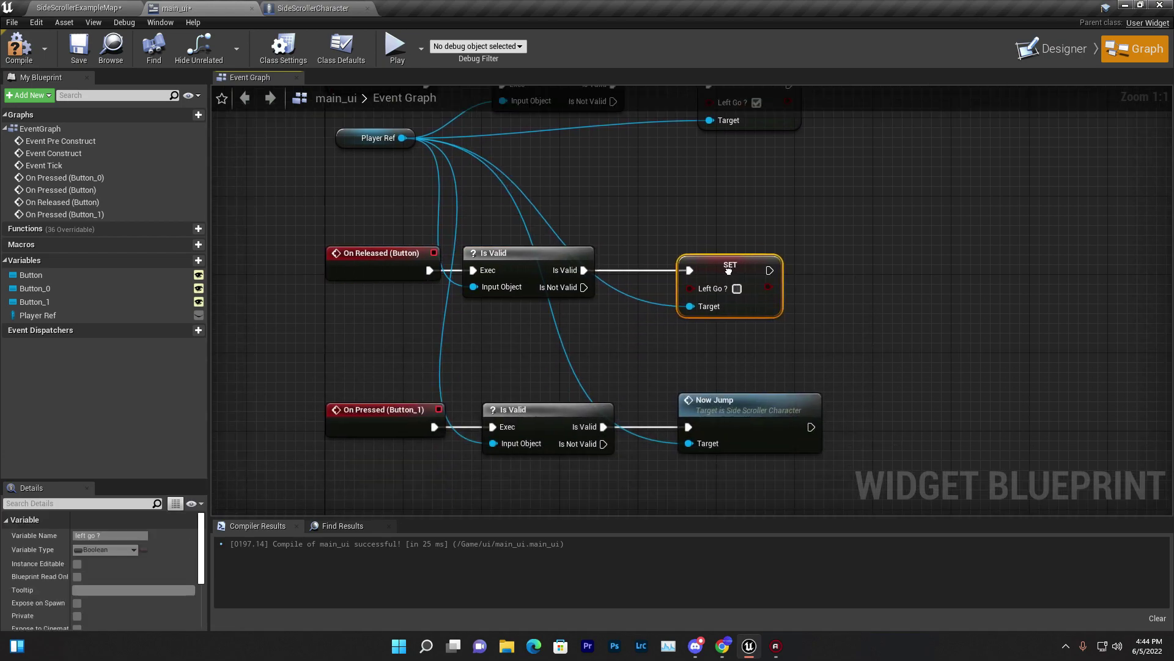
mouse_move(685, 178)
right_mouse_down()
mouse_move(675, 439)
mouse_move(714, 166)
right_mouse_up()
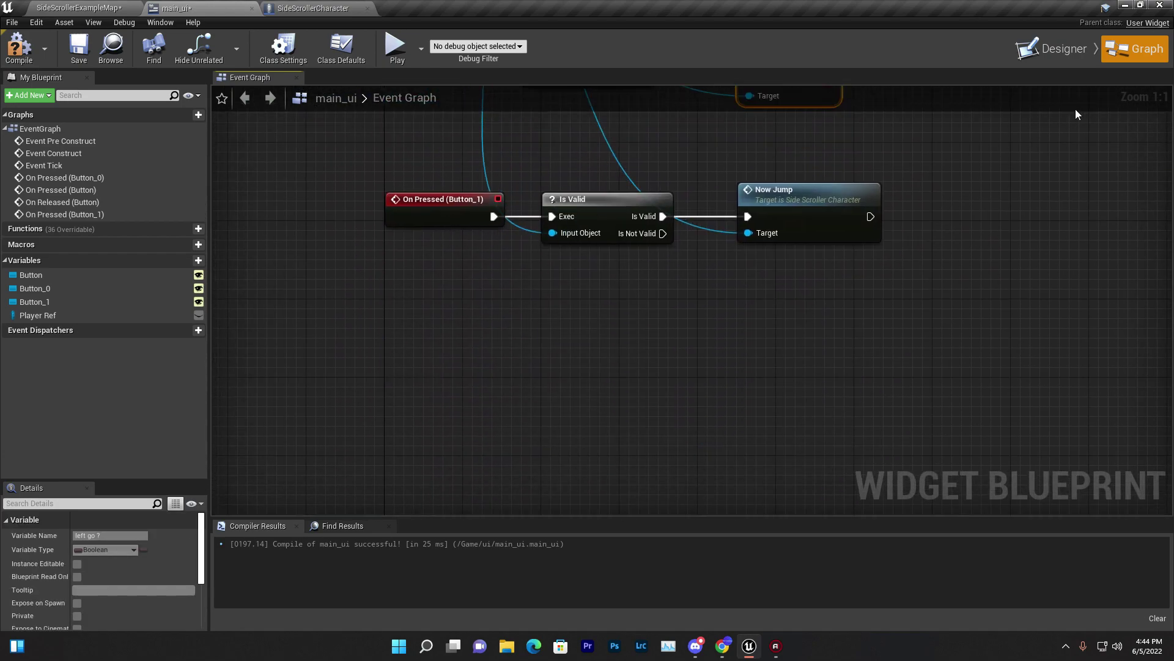
left_click(1051, 48)
left_click(391, 309)
- Go to the up-arrow button's On Pressed event in main_ui's graph
scroll(1040, 245, "down", 5)
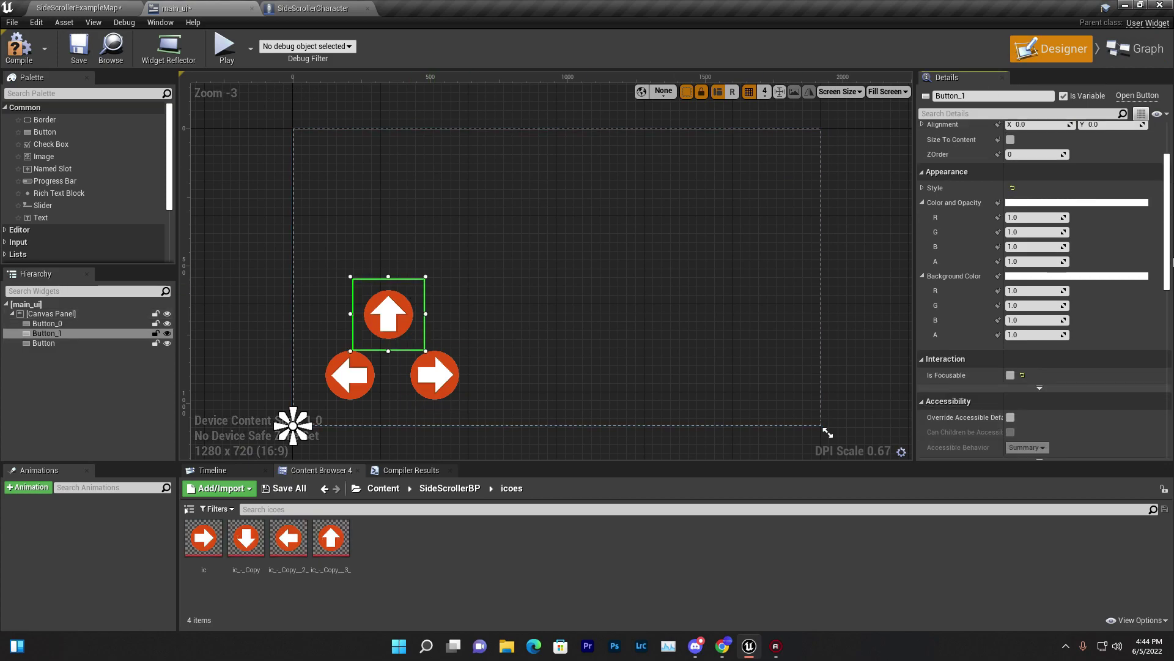
scroll(1173, 261, "down", 5)
left_click(1050, 398)
- Delete SideScrollerCharacter's old Jump comment and nodes, keeping Now Jump to Jump, then compile and save
left_click(314, 8)
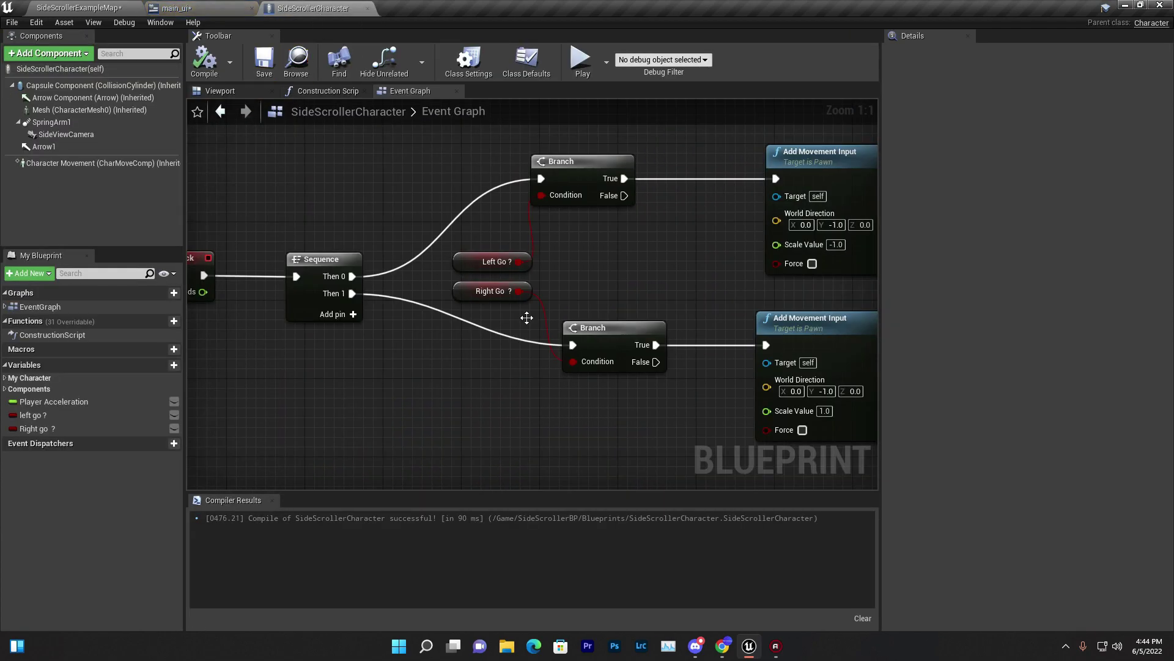
right_click_drag(527, 317, 247, 253)
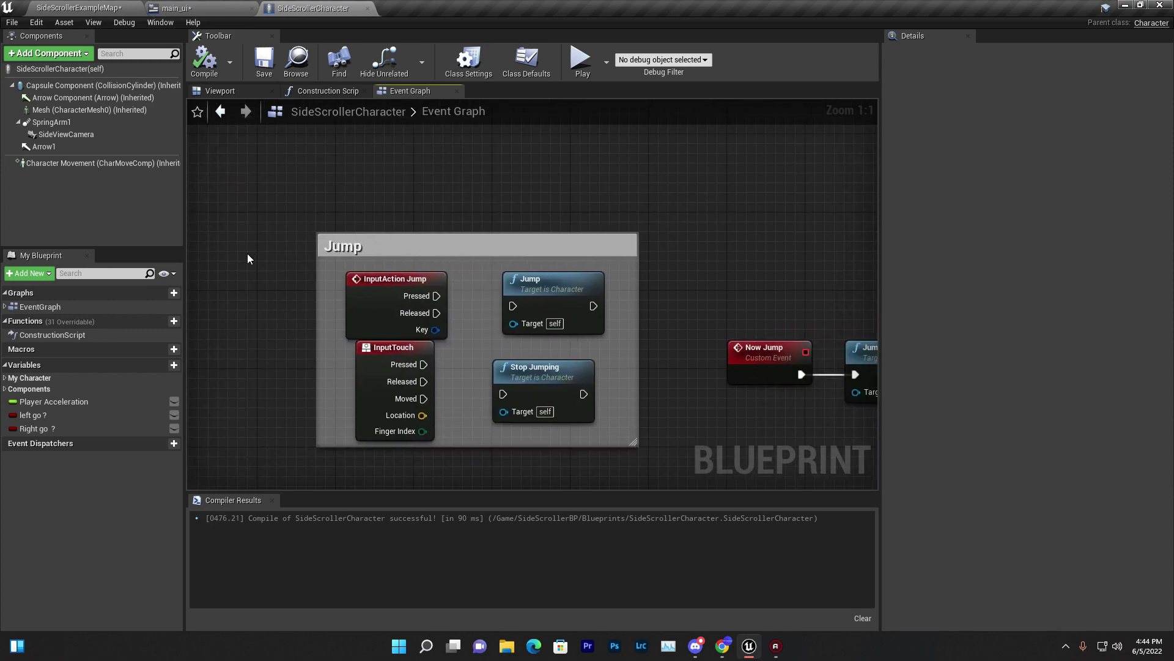
left_click_drag(251, 189, 573, 437)
key("Delete")
mouse_move(798, 394)
right_mouse_down()
mouse_move(386, 280)
mouse_move(428, 259)
right_mouse_up()
left_click(367, 245)
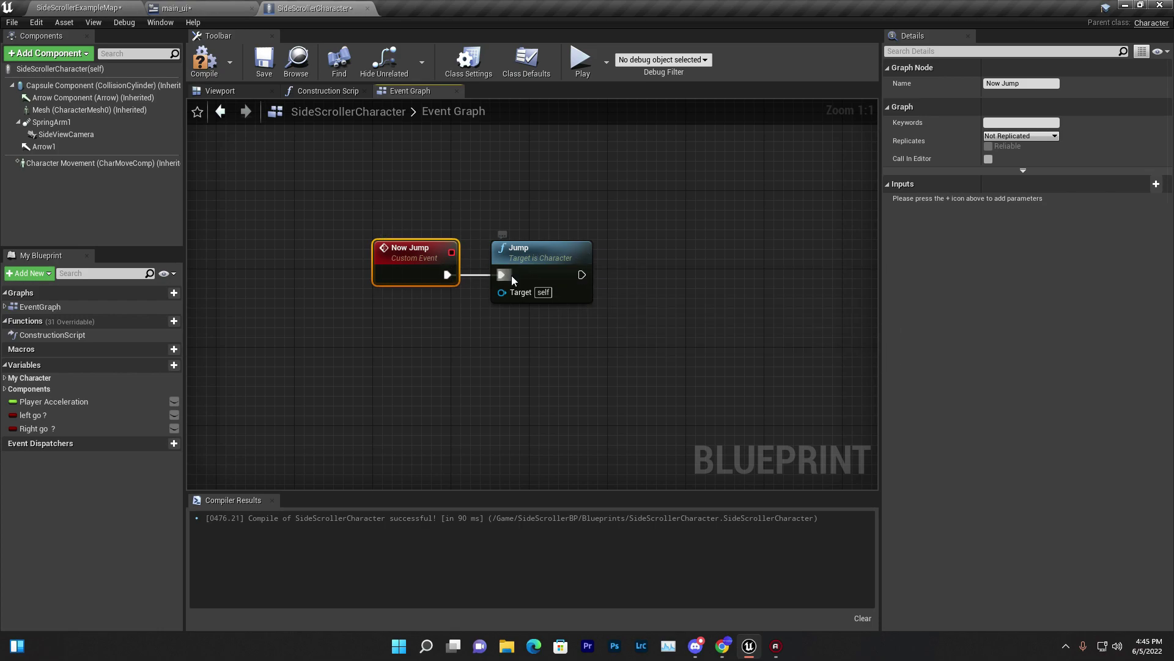
left_click(264, 59)
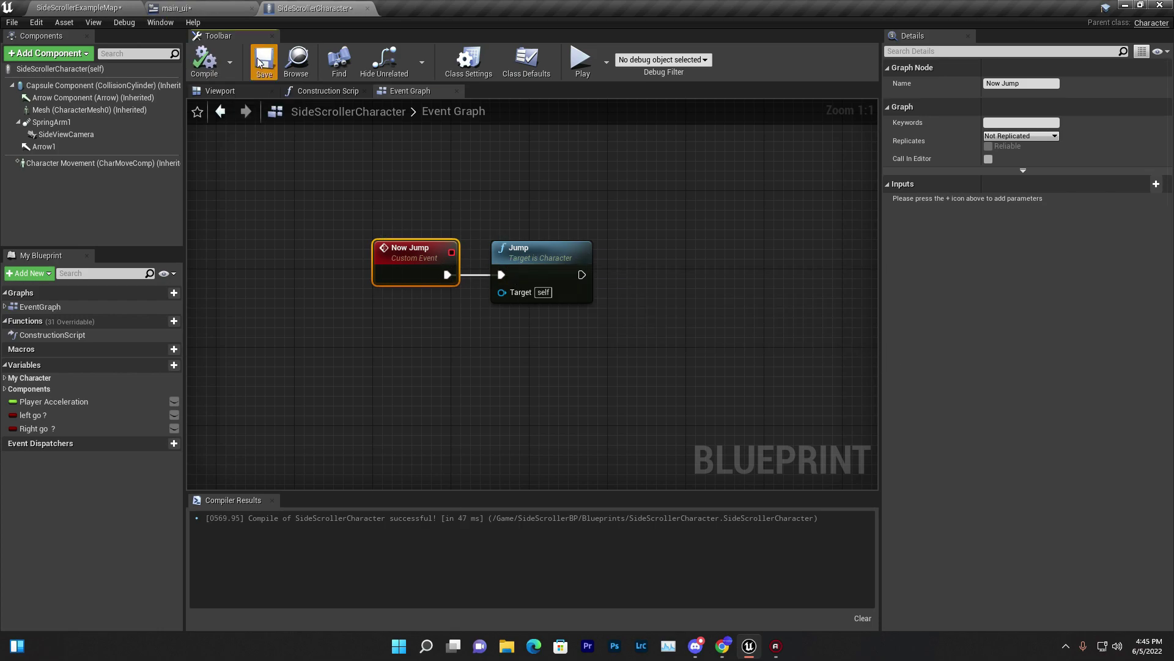
left_click(93, 7)
left_click(176, 8)
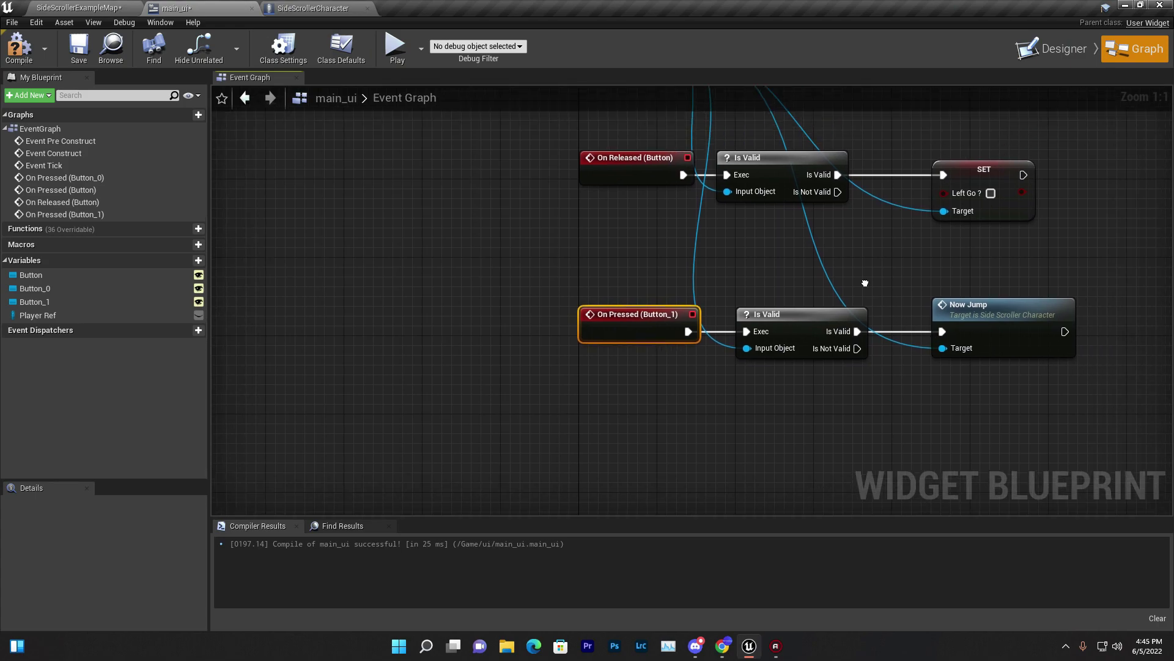
- Delete the stray Right node after Button_0's Is Valid
left_click_drag(539, 288, 992, 426)
right_click_drag(909, 402, 761, 195)
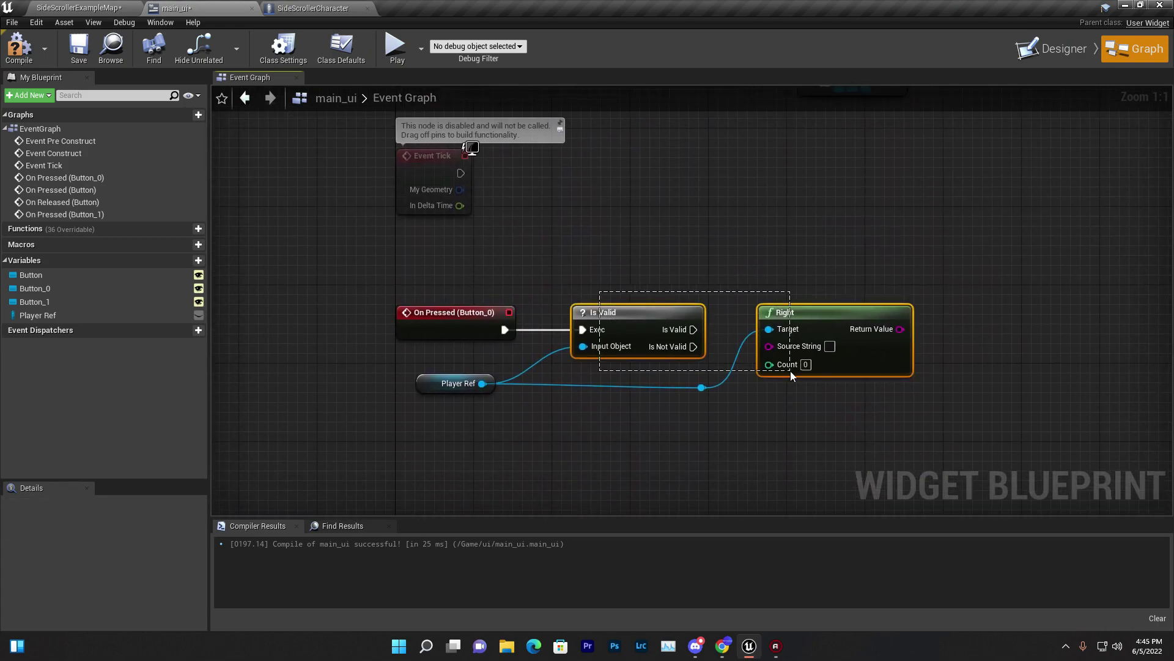
left_click_drag(838, 280, 975, 461)
key("Delete")
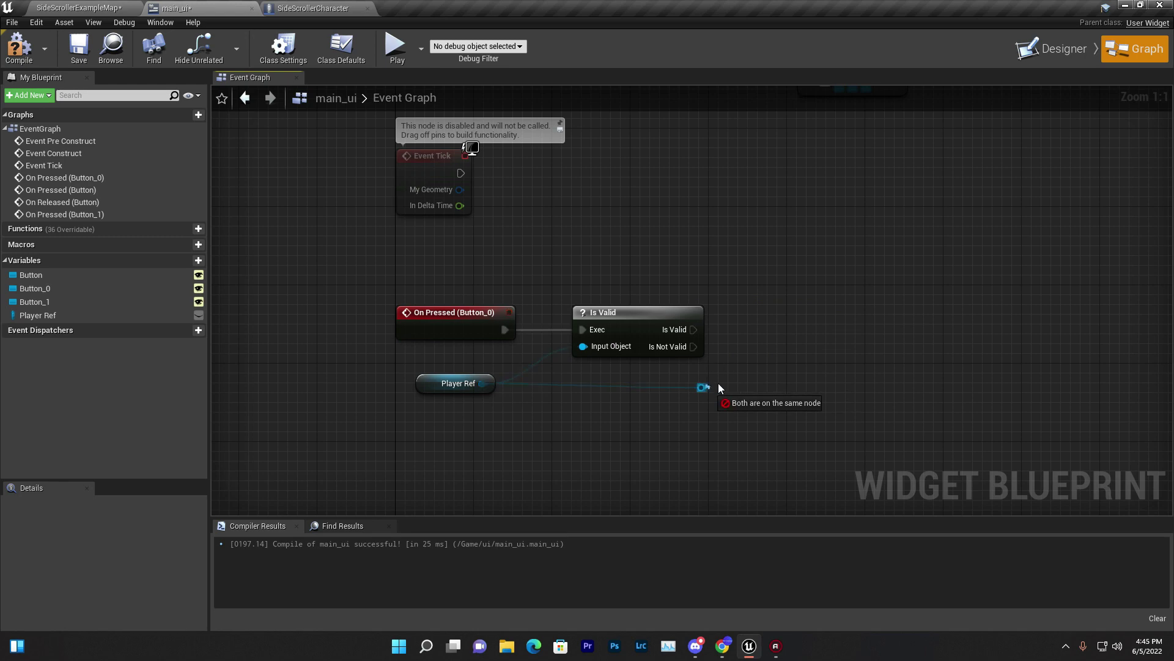
- Add a Set Right Go node from Player Ref and duplicate it below the original
left_click_drag(720, 388, 837, 344)
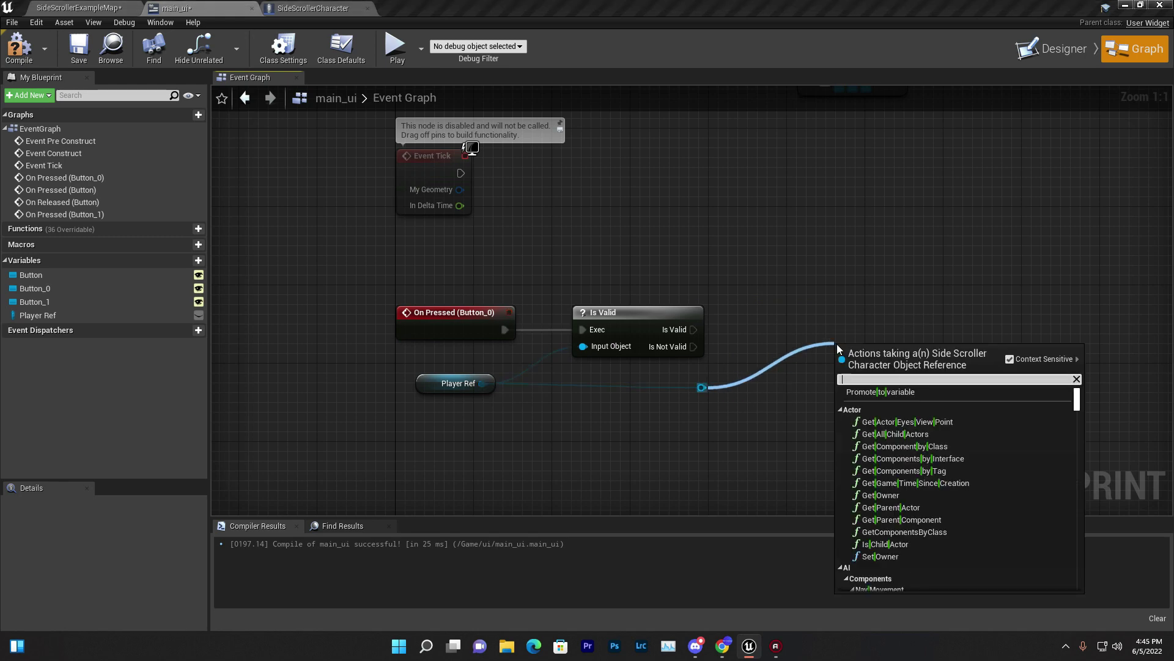
type("righ")
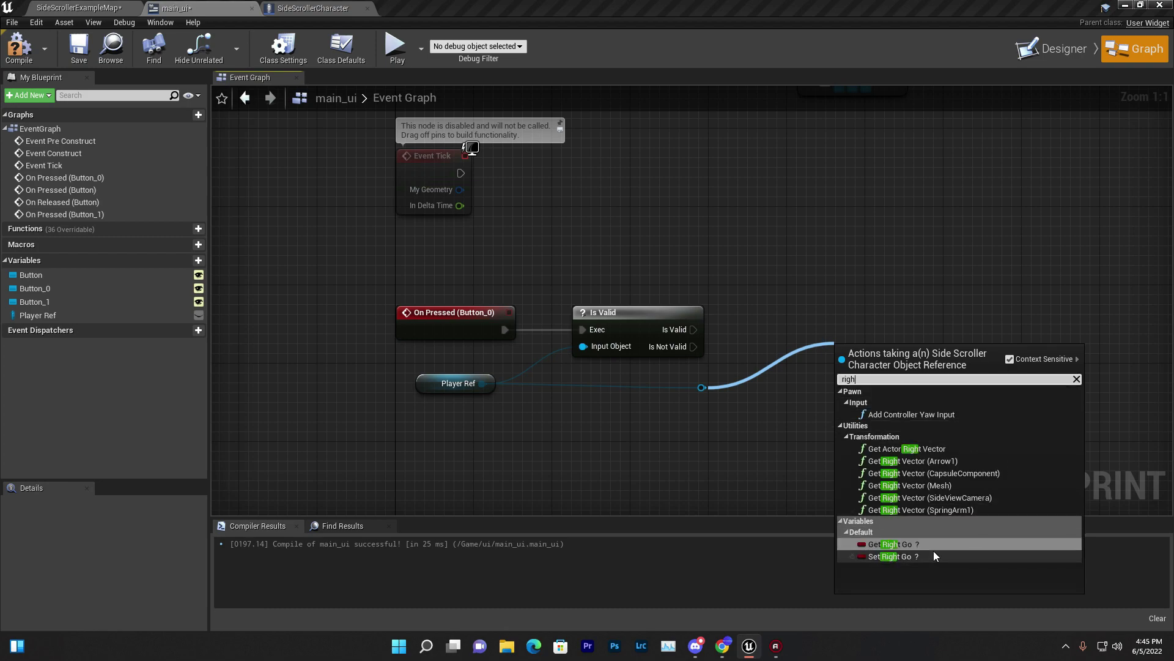
left_click(933, 554)
mouse_move(780, 291)
left_mouse_down()
mouse_move(781, 218)
mouse_move(817, 312)
left_mouse_up()
right_click(780, 217)
left_click(799, 279)
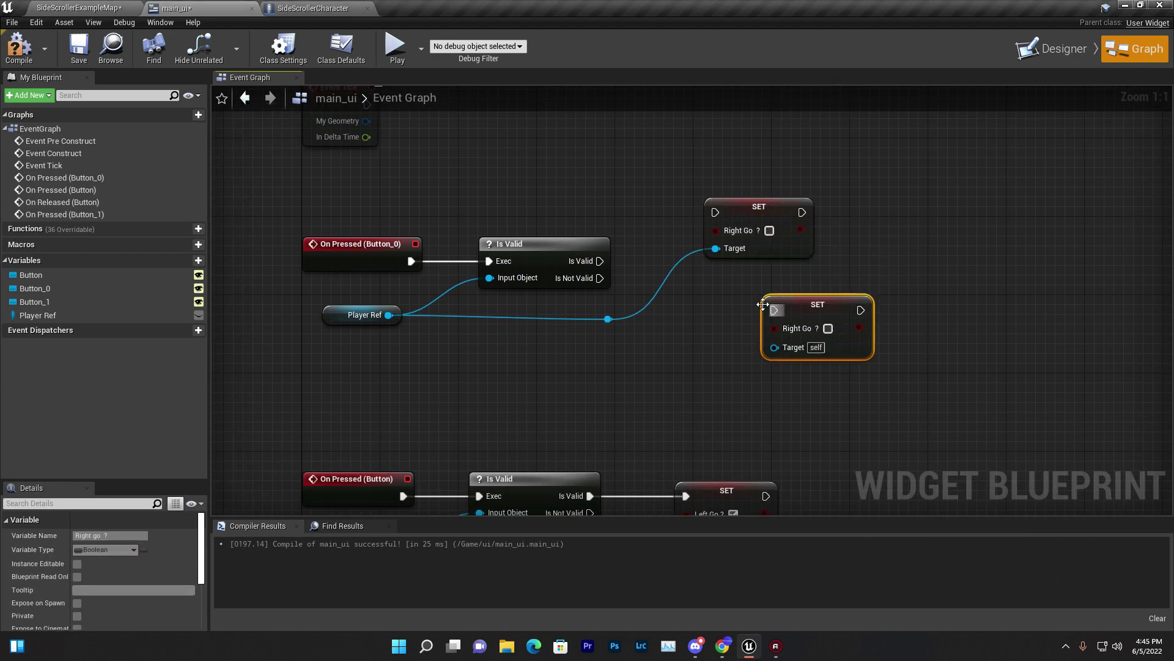
right_click_drag(558, 296, 678, 281)
left_click(463, 303)
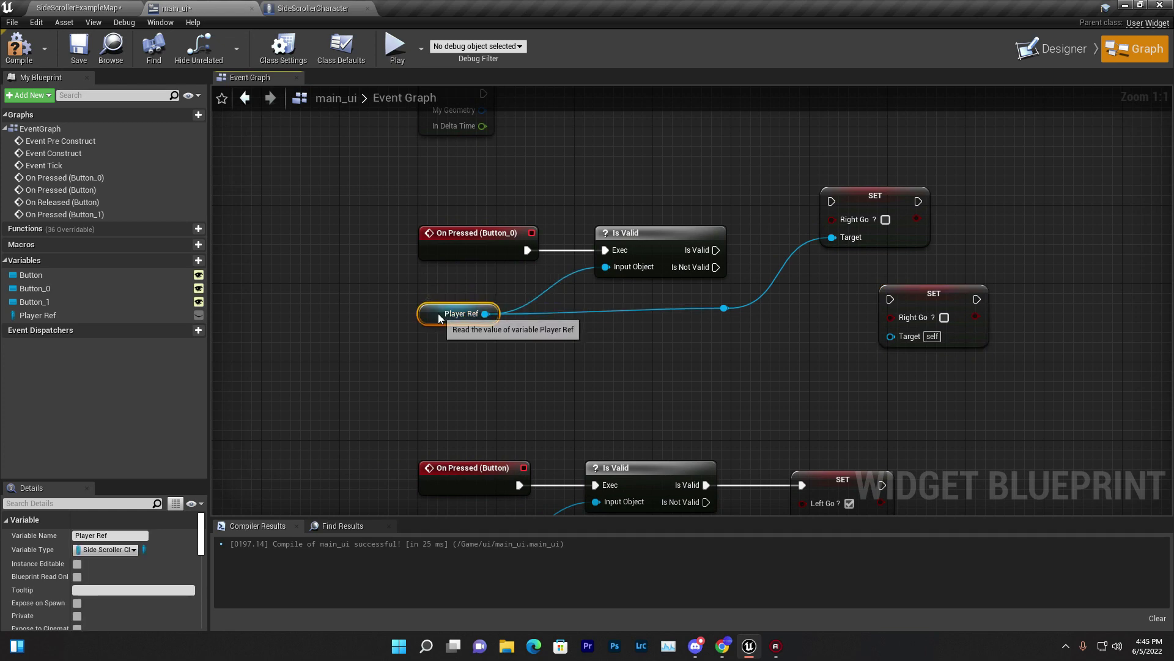
right_click_drag(463, 304, 498, 383)
left_click_drag(440, 287, 907, 389)
right_click_drag(908, 389, 899, 321)
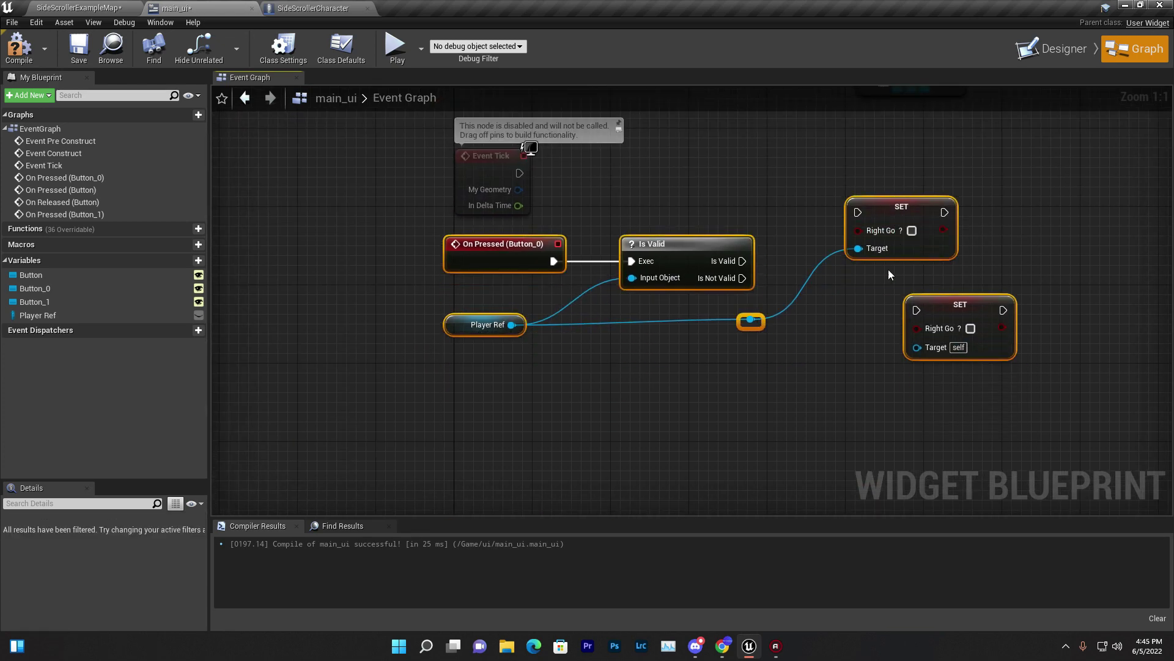
- Add an On Released event for the right-arrow Button_0 from the Designer
left_click(1052, 49)
left_click(434, 374)
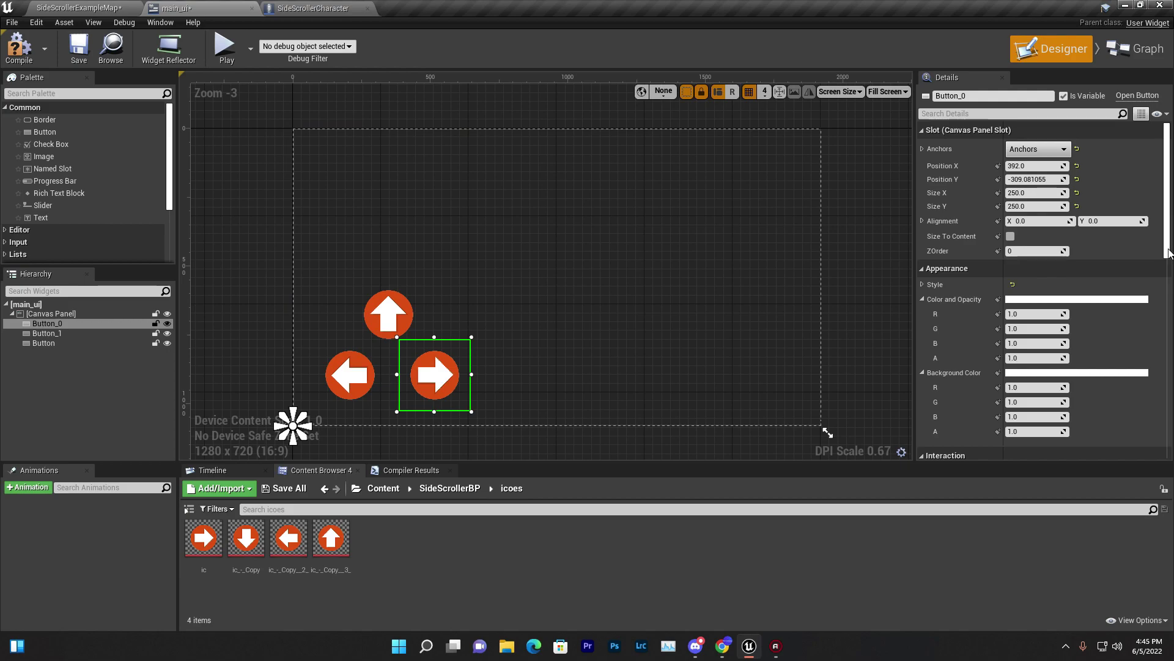
scroll(1159, 243, "down", 5)
scroll(1159, 242, "down", 5)
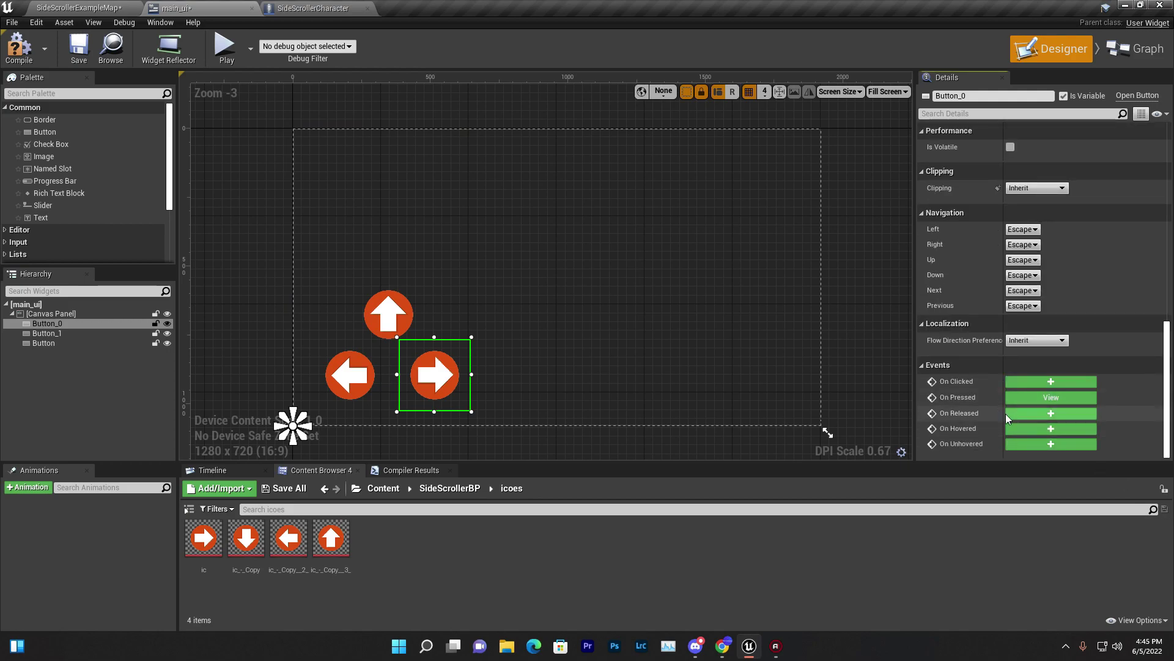
left_click(1049, 417)
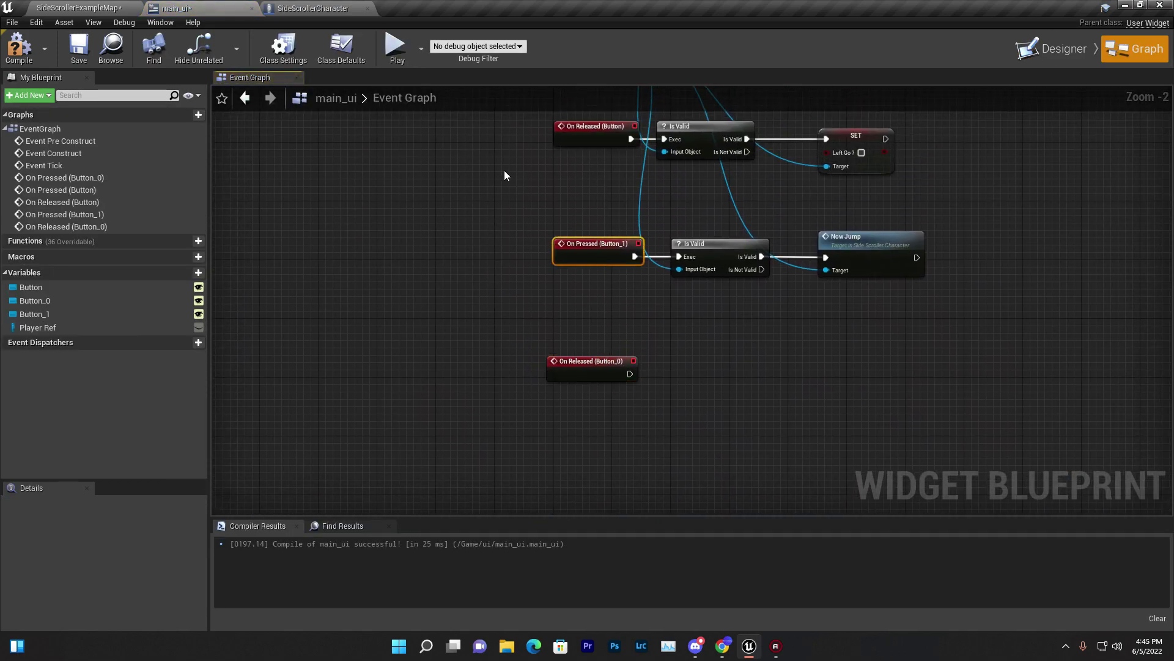
- Place On Released (Button_0) below the press chain and feed it into a duplicated Is Valid checking Player Ref
mouse_move(648, 404)
left_mouse_down()
mouse_move(409, 421)
mouse_move(504, 320)
left_mouse_up()
scroll(510, 365, "up", 2)
left_click_drag(489, 386, 412, 324)
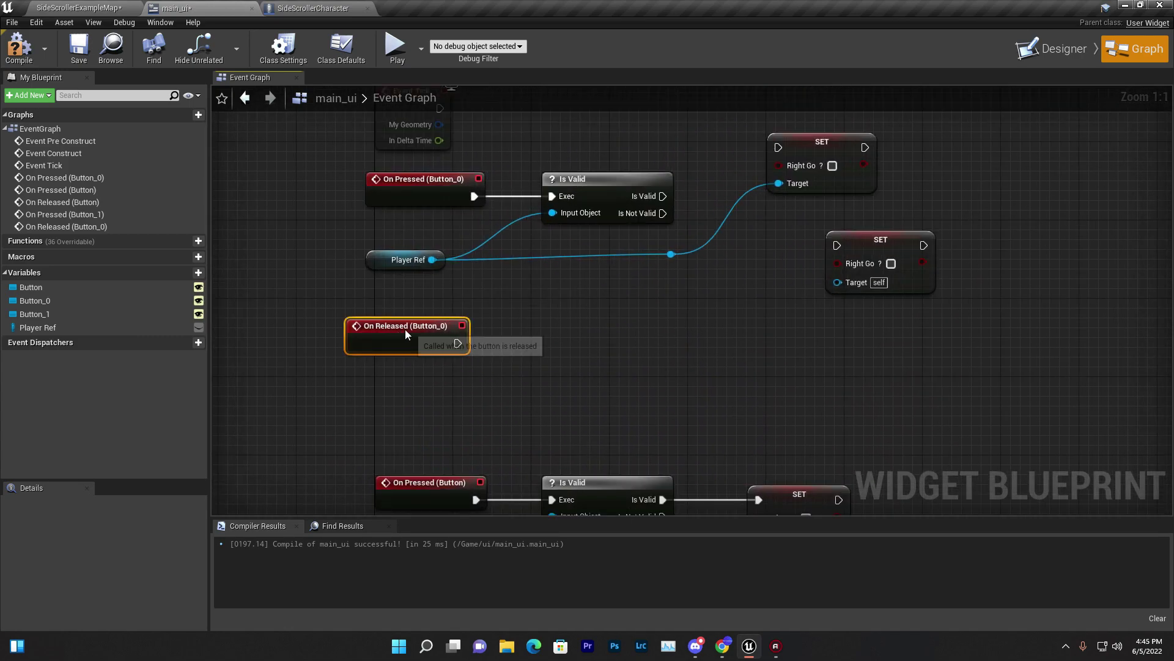
right_click(598, 186)
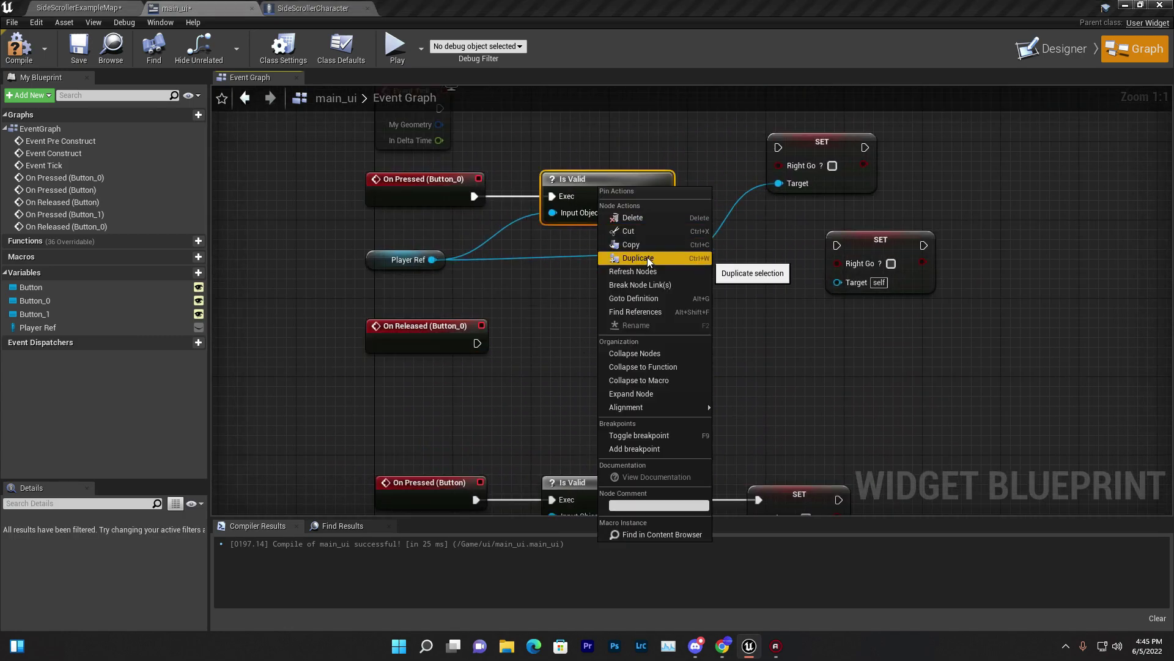
left_click(649, 261)
left_click_drag(687, 219, 636, 354)
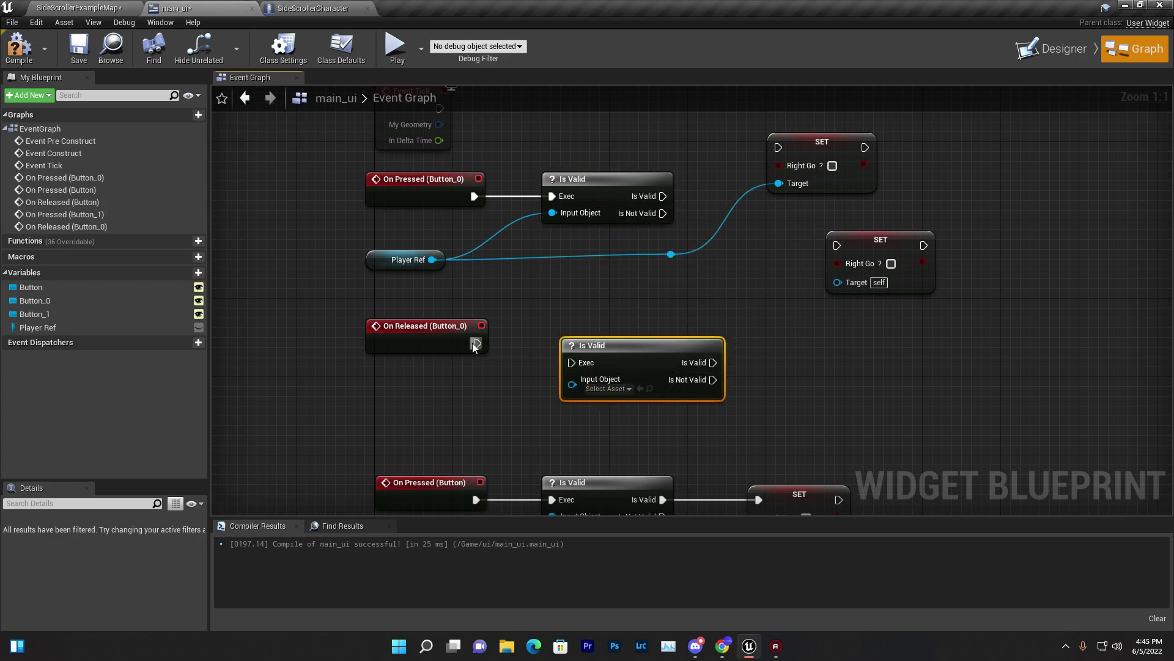
mouse_move(477, 343)
left_mouse_down()
mouse_move(562, 353)
mouse_move(478, 336)
mouse_move(432, 260)
left_mouse_up()
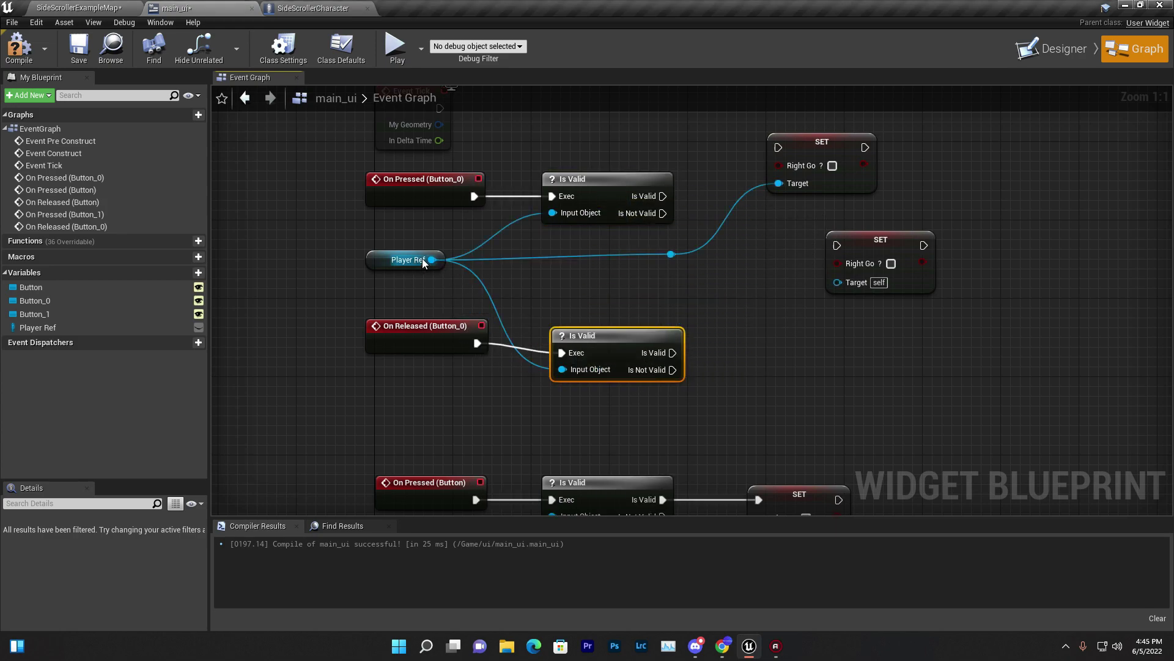
right_click_drag(428, 263, 338, 279)
- Wire the unchecked Set Right Go node after the new Is Valid, targeting Player Ref
left_click(705, 190)
left_click_drag(706, 190, 696, 209)
left_click_drag(573, 211, 649, 212)
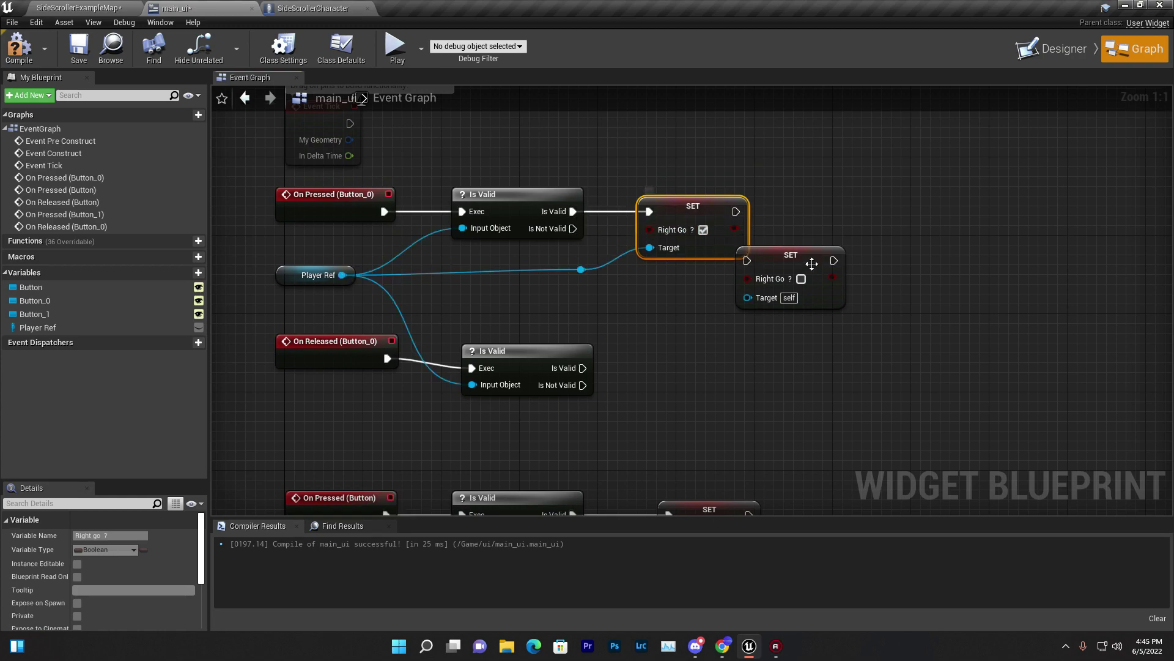
left_click_drag(762, 264, 691, 349)
right_click_drag(572, 357, 599, 323)
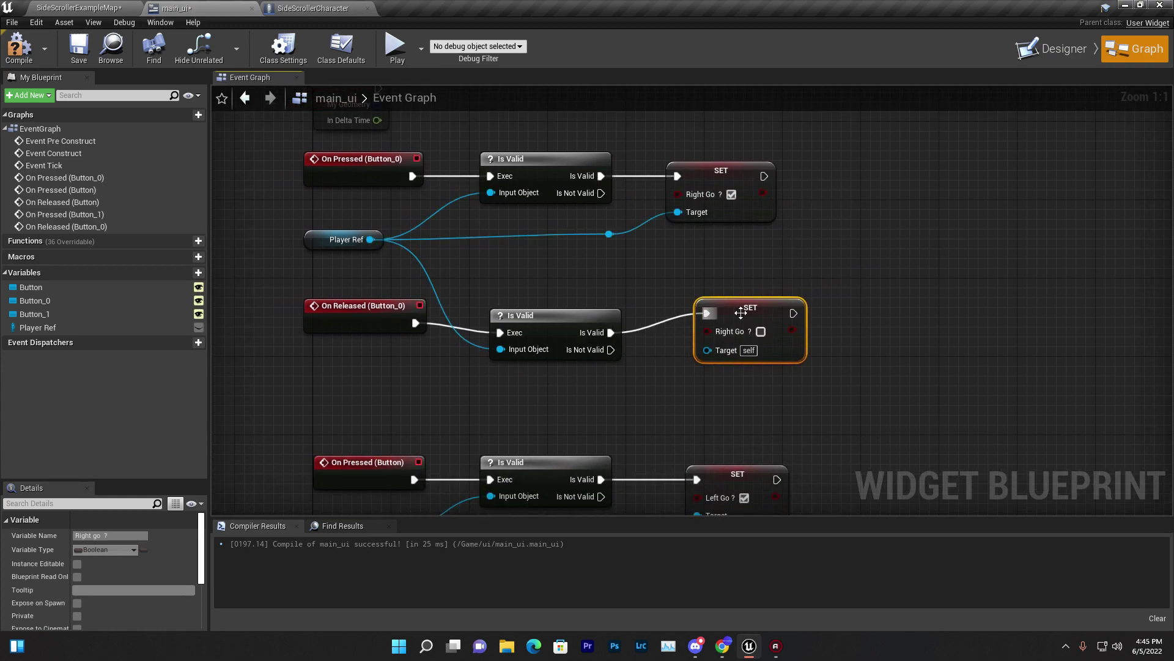
left_click_drag(698, 359, 370, 240)
left_click_drag(753, 328, 752, 338)
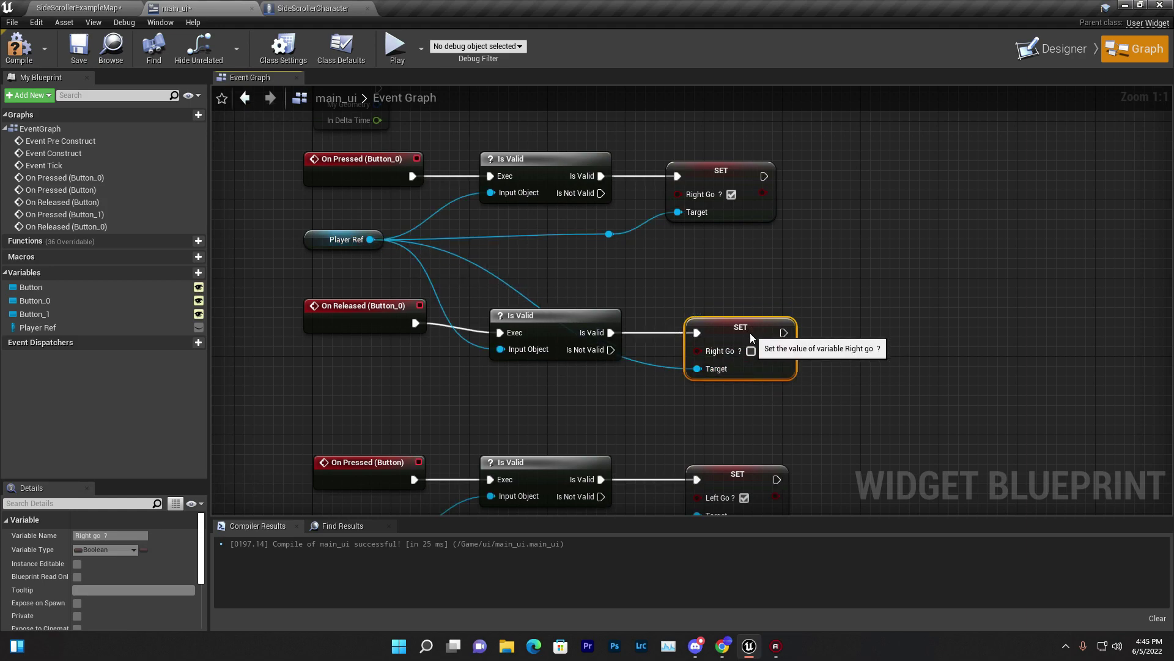
- Return to the level map and start a fullscreen play test
left_click(87, 7)
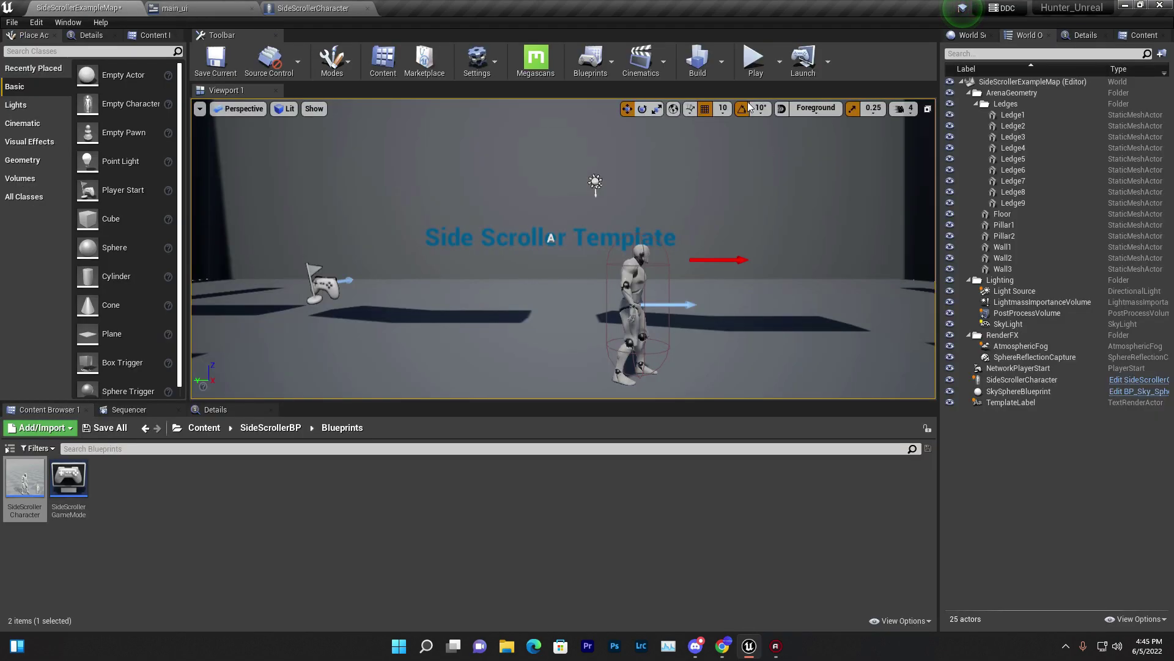
left_click(753, 53)
key("F11")
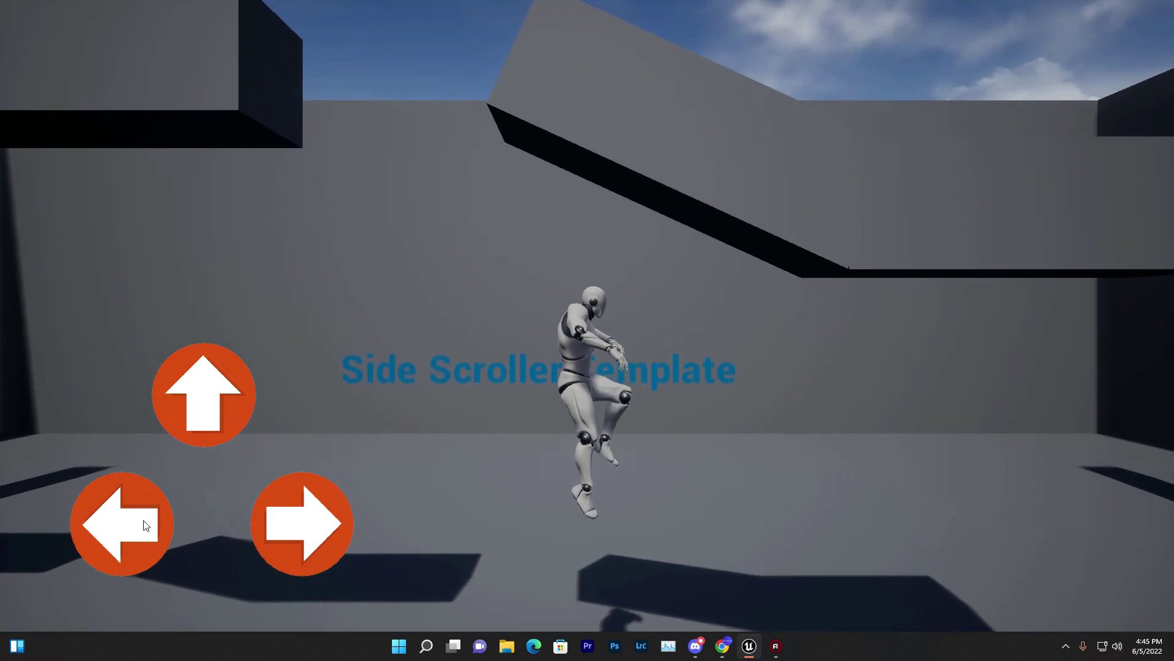
- Run the character left and right with the on-screen arrows and jump onto the higher platform
left_click(128, 519)
left_click(270, 519)
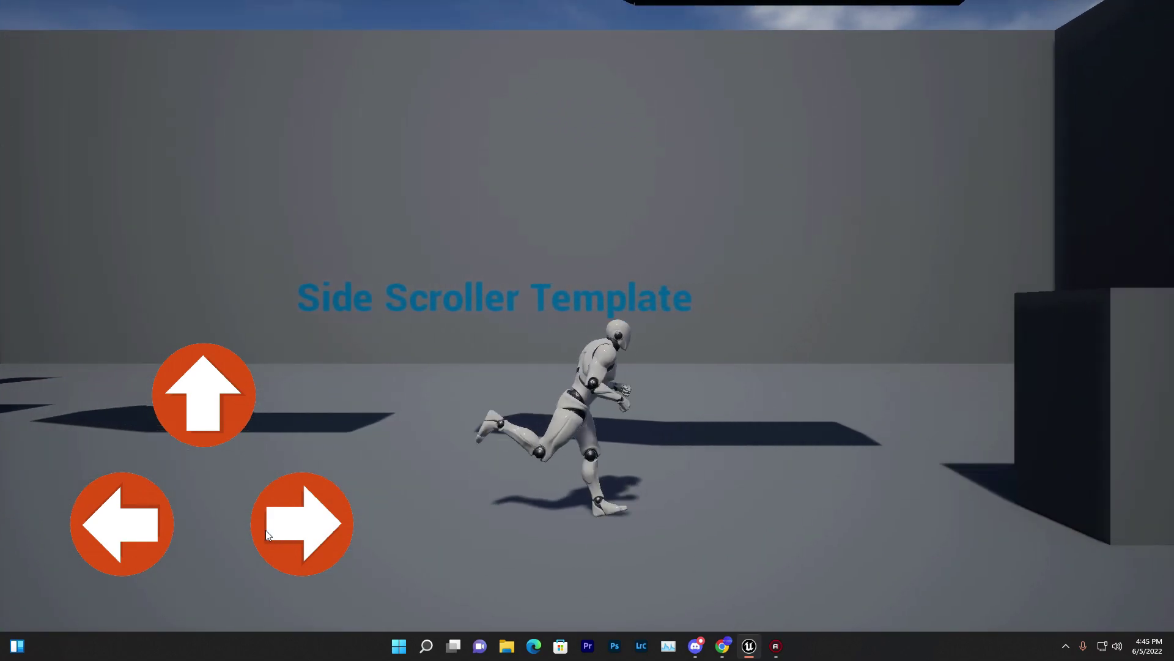
left_click(156, 519)
left_click(177, 398)
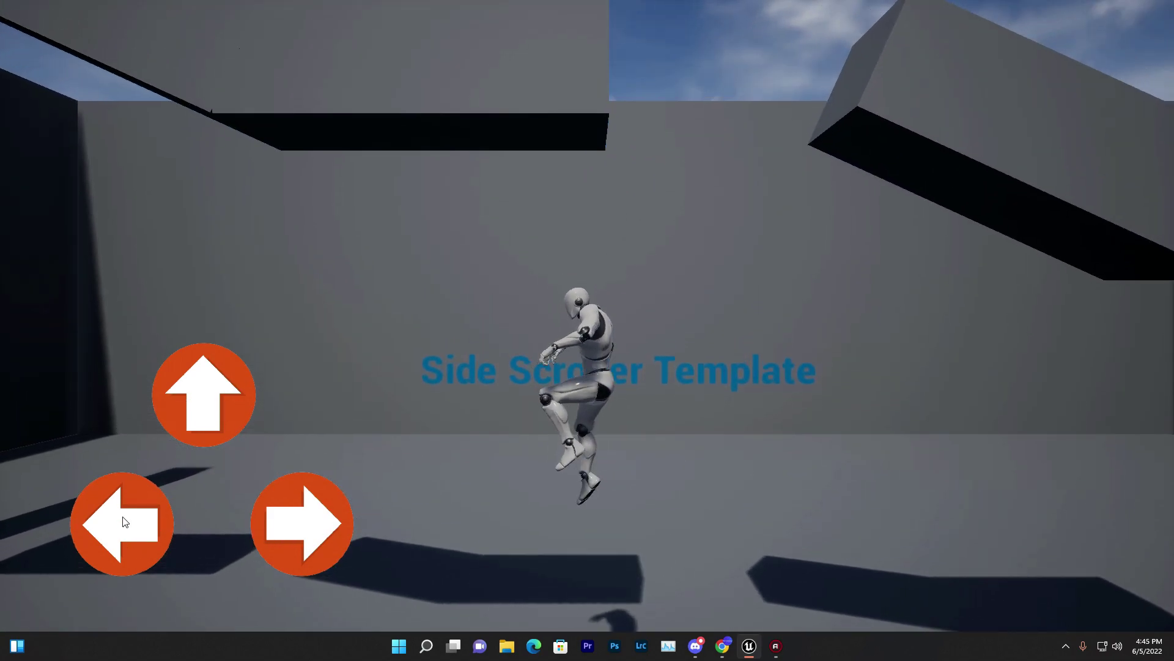
left_click(126, 521)
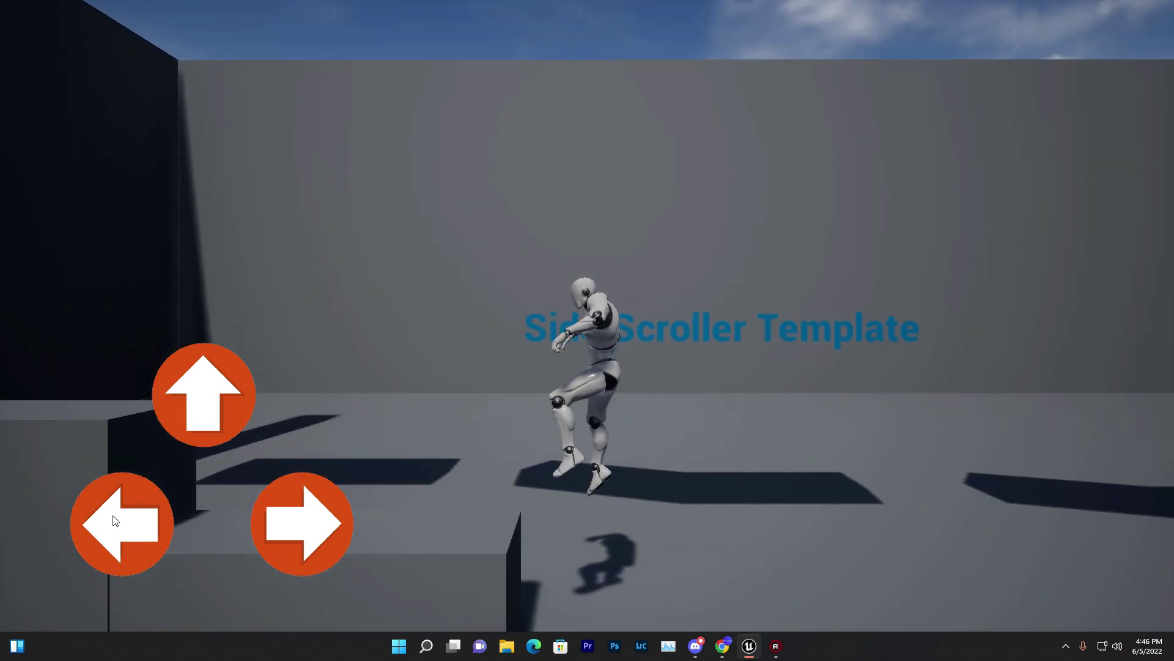
left_click(199, 422)
left_click(111, 544)
left_click(270, 522)
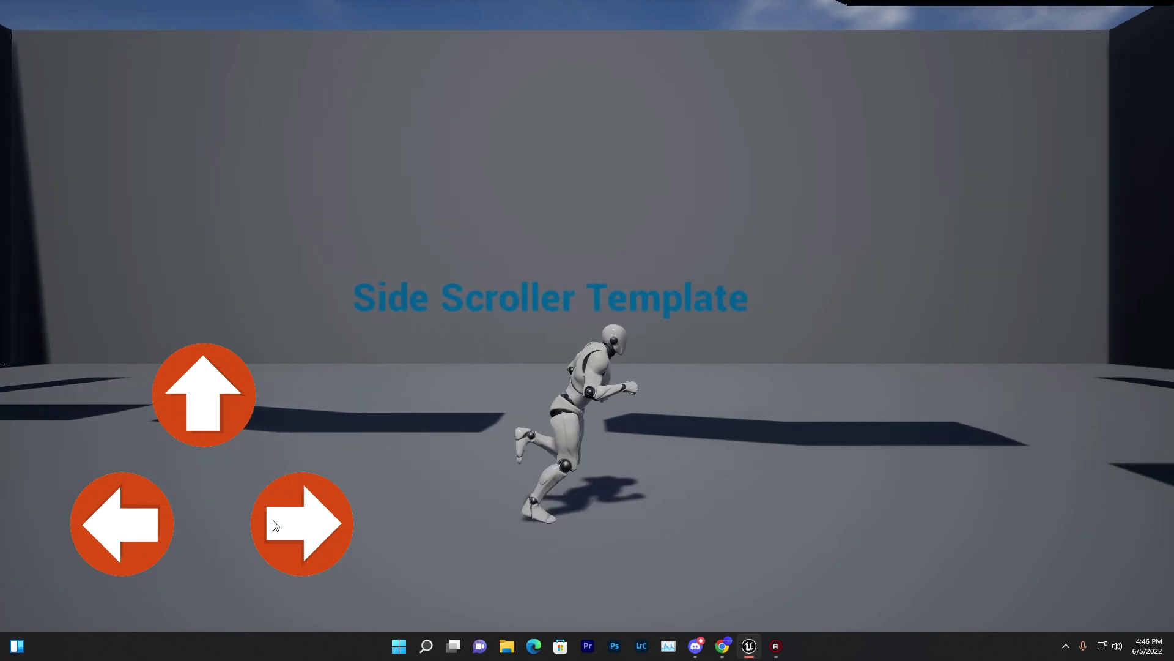
left_click(203, 373)
left_click(304, 517)
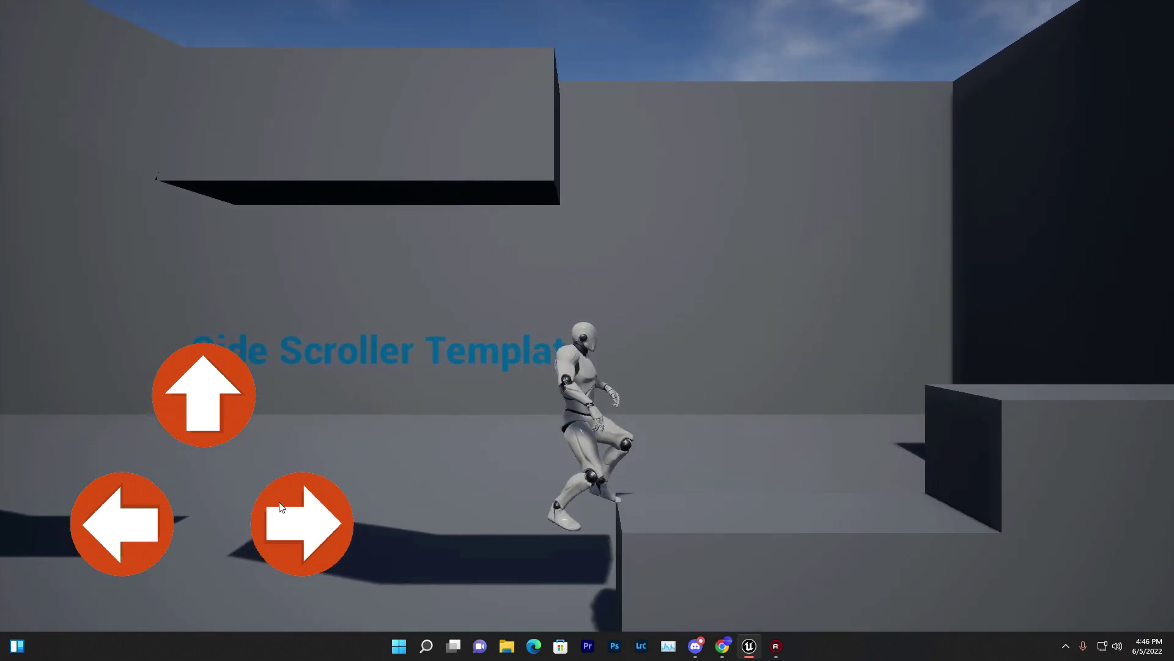
left_click(280, 525)
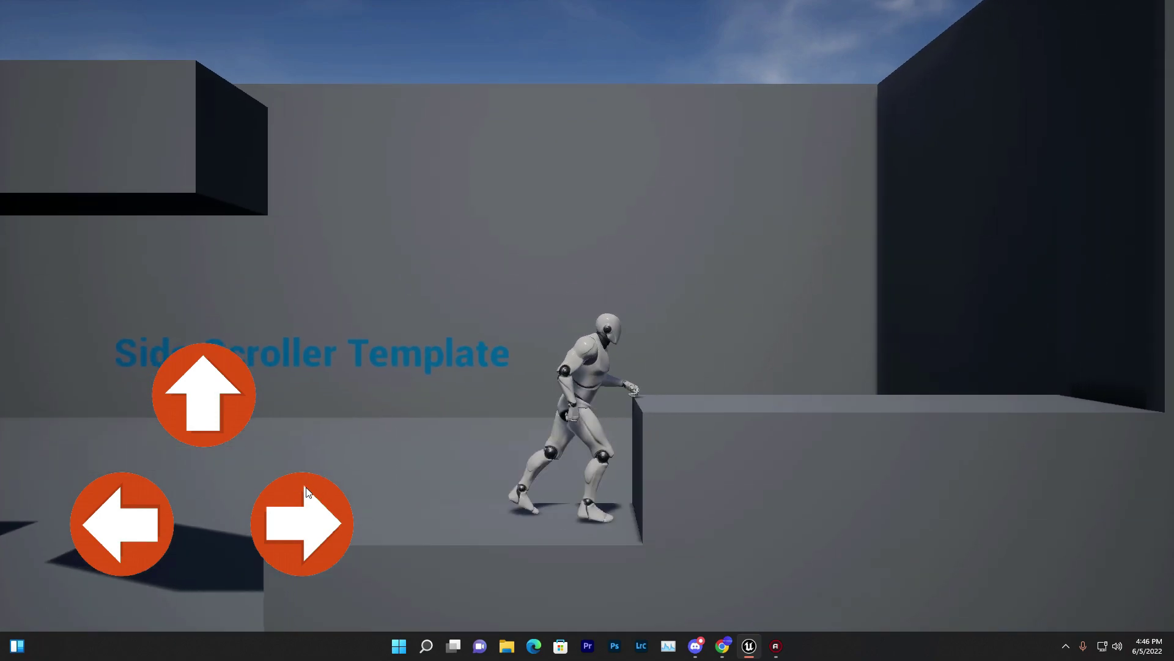
left_click(252, 399)
left_click(325, 499)
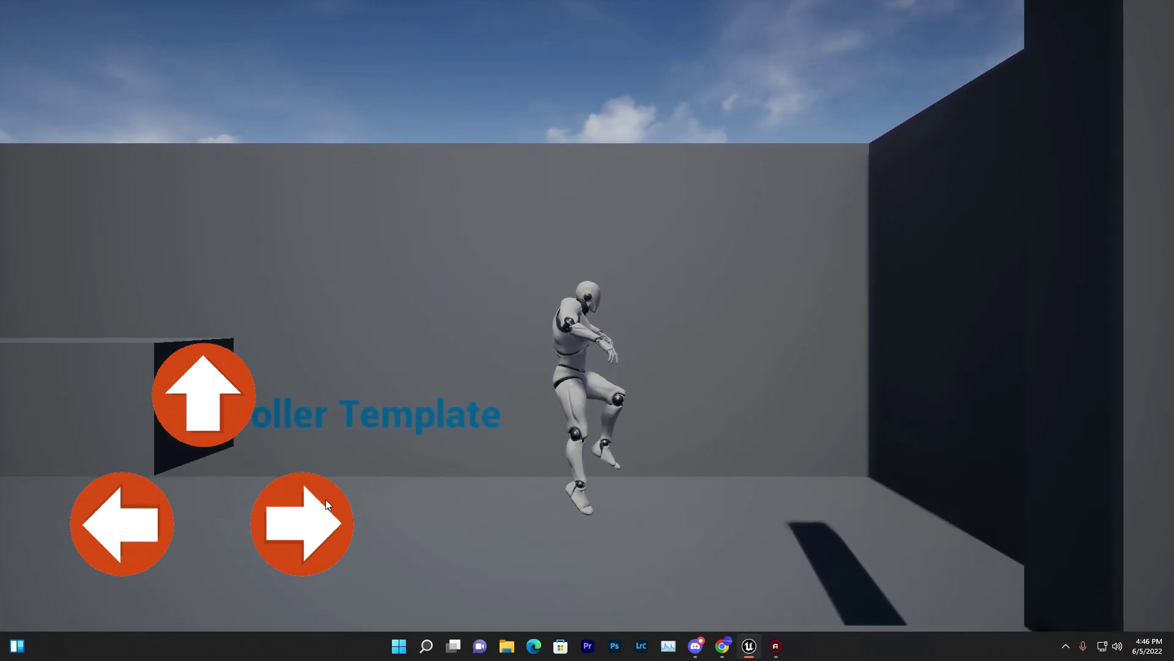
- Keep testing direction changes and jumps, steering right in mid-air and running to the wall
left_click(79, 509)
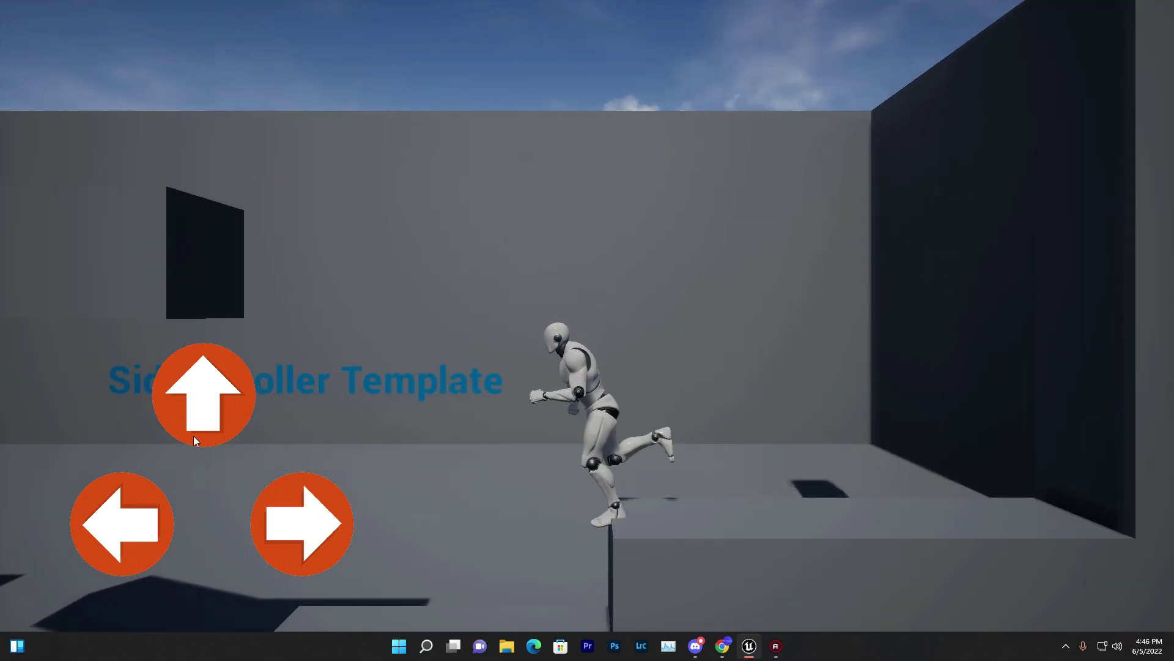
left_click(193, 435)
left_click(291, 567)
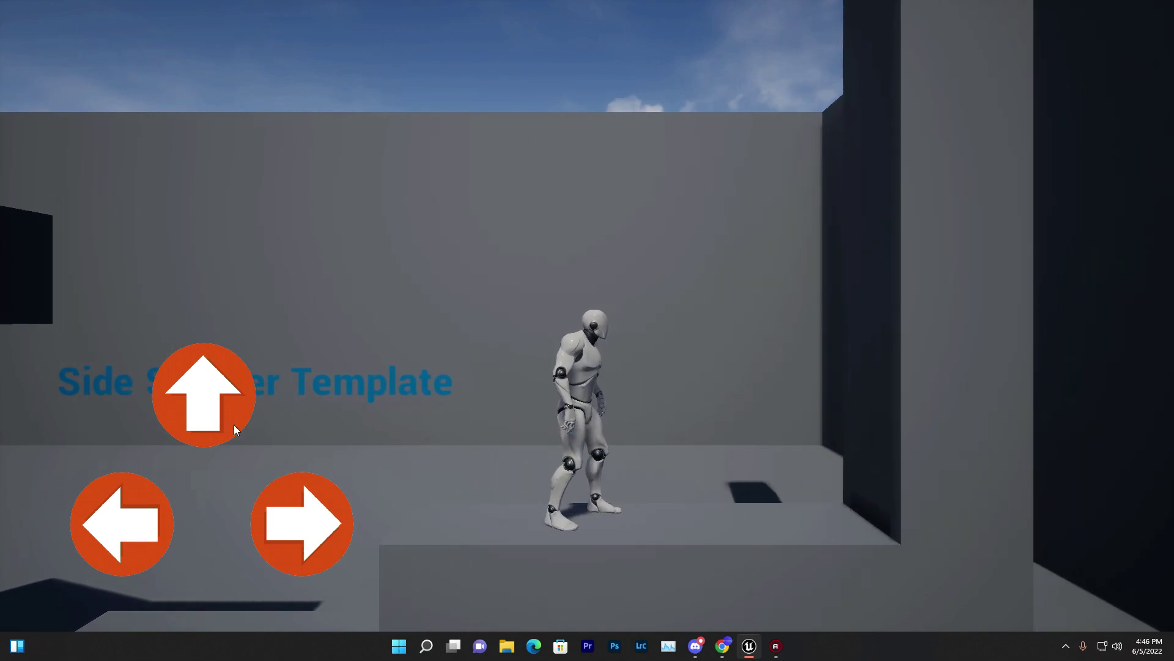
left_click(234, 424)
left_click(307, 481)
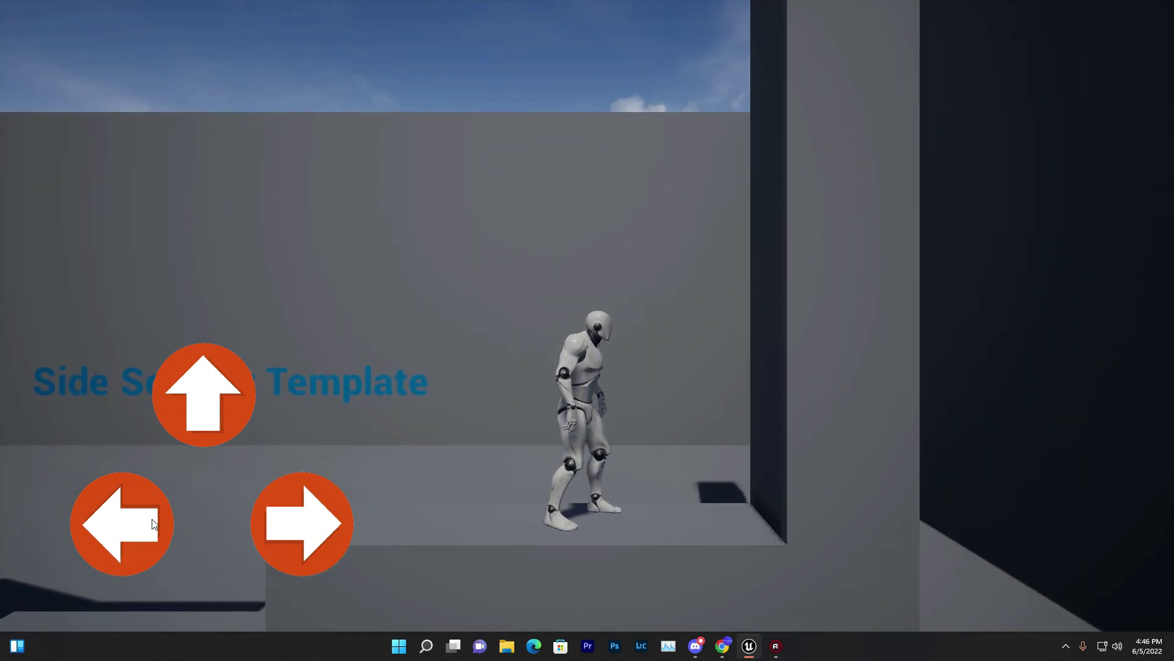
left_click(153, 524)
left_click(161, 391)
left_click(217, 417)
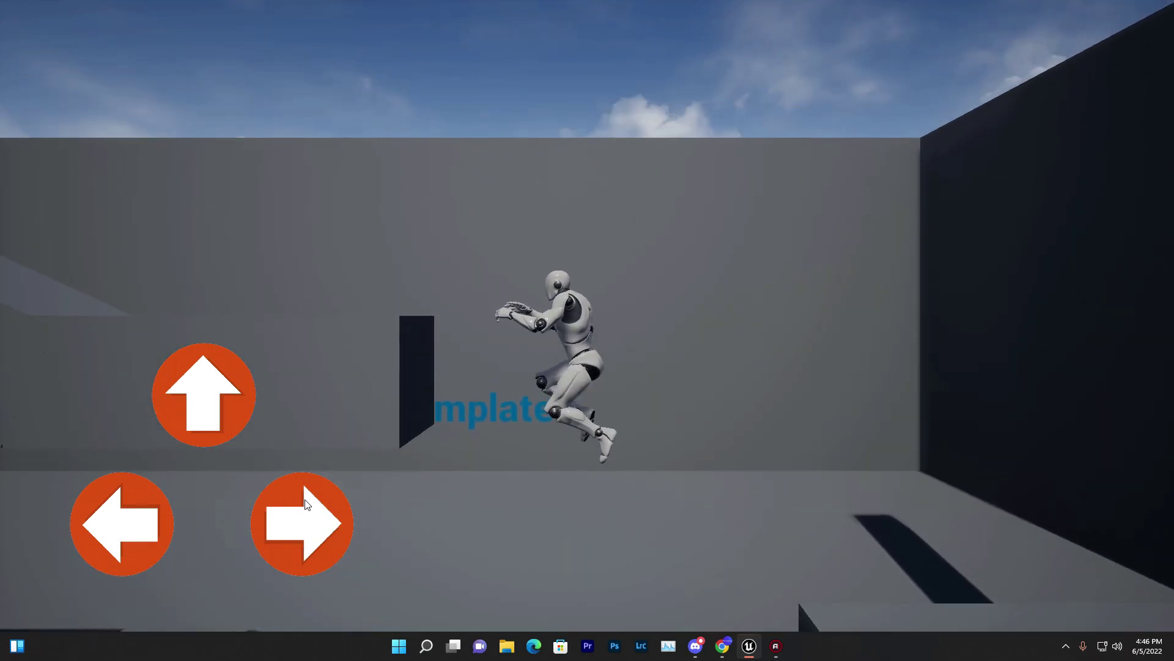
left_click(274, 535)
left_click(158, 386)
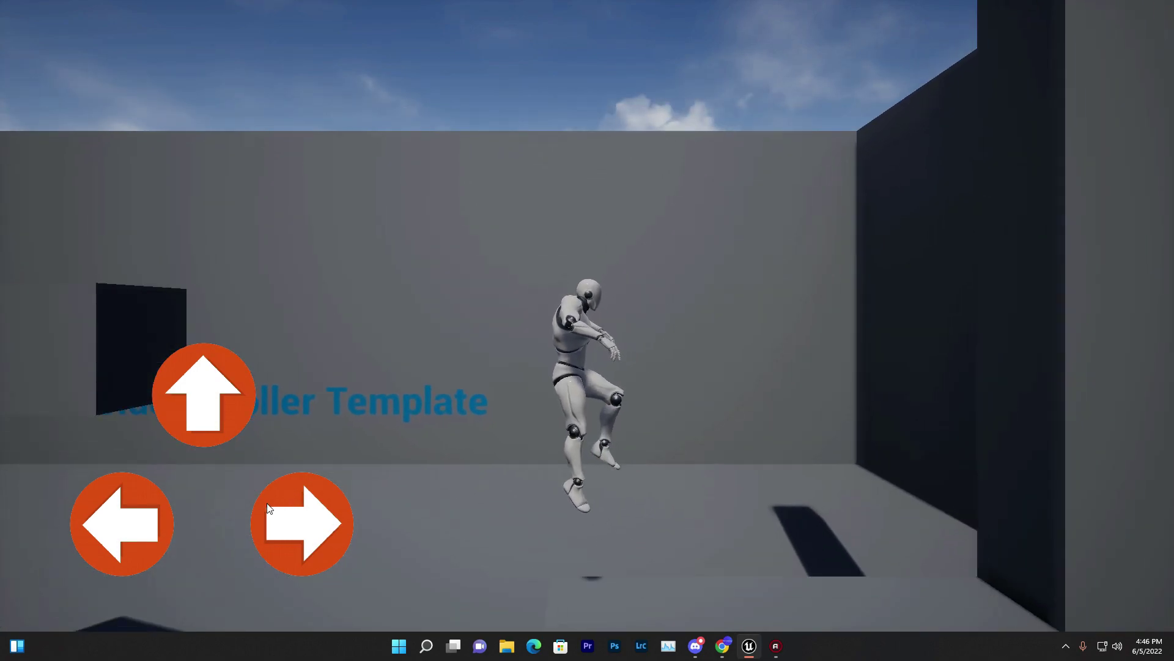
left_click(269, 512)
left_click(126, 519)
left_click(232, 380)
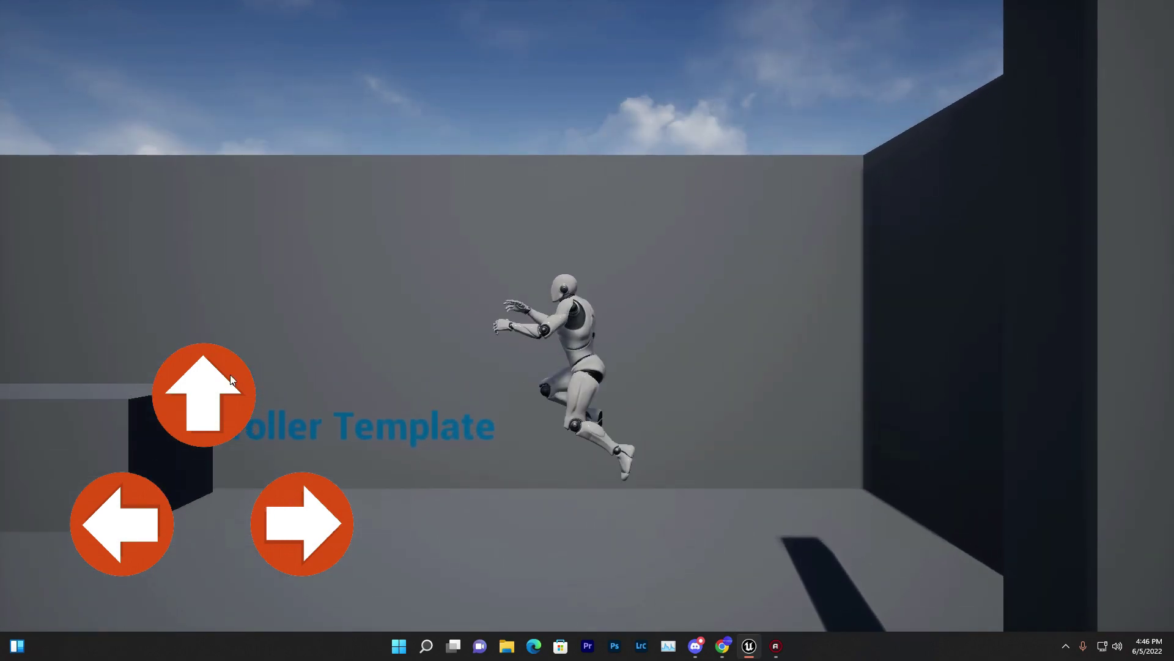
left_click(296, 531)
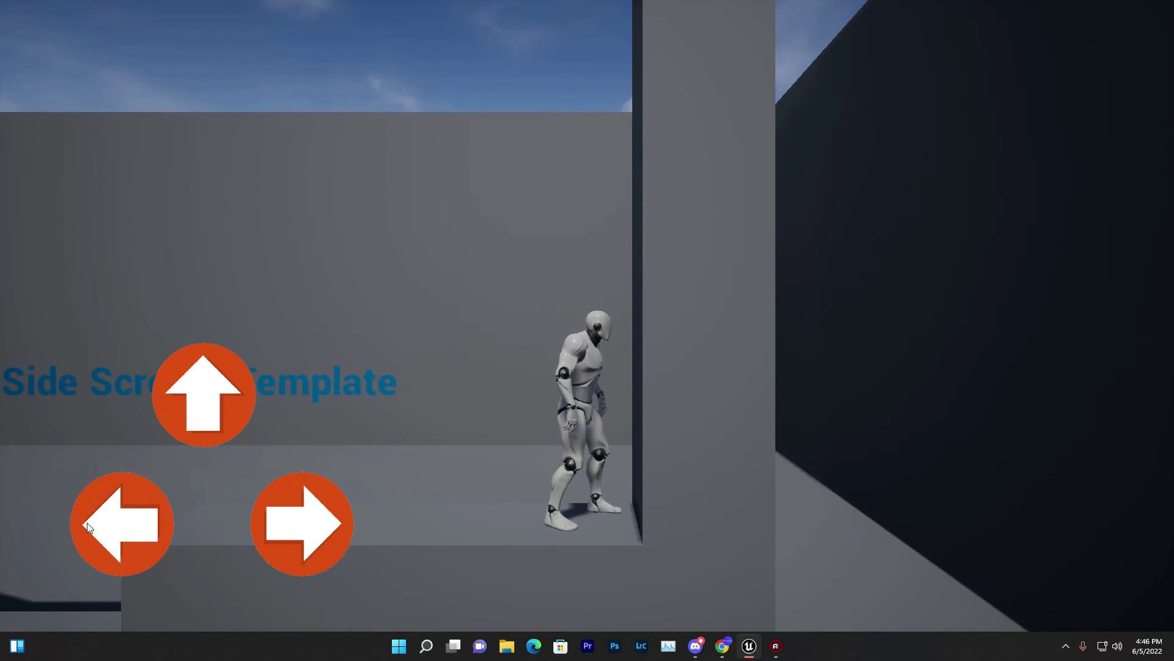
left_click(88, 527)
left_click(203, 398)
left_click(326, 502)
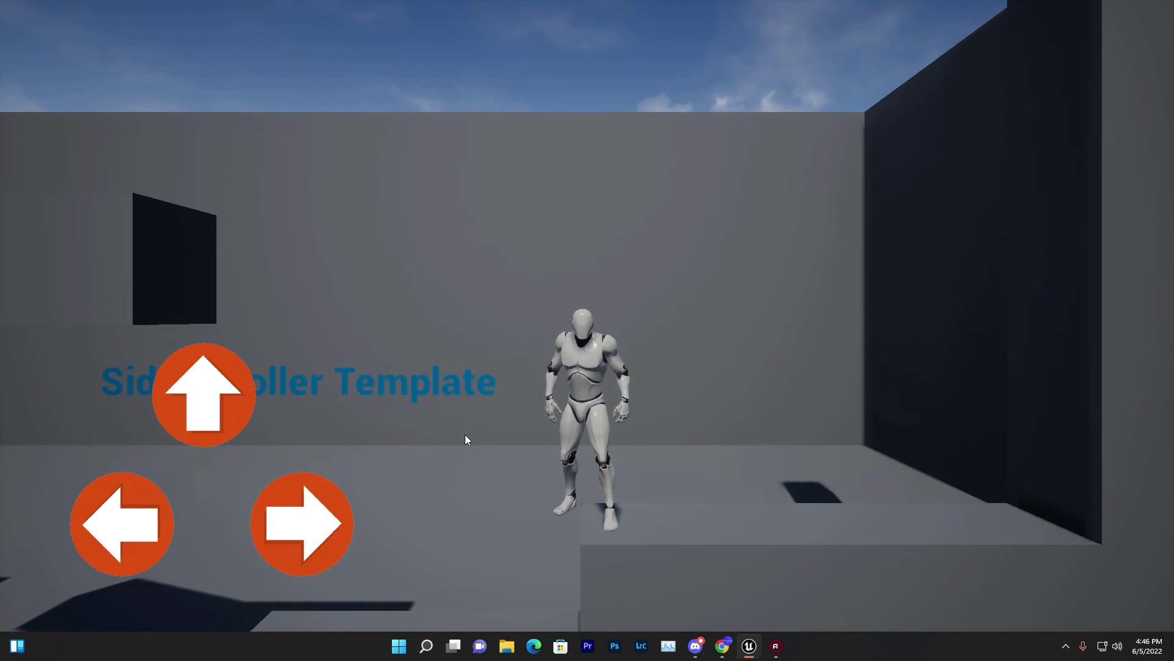
- Do a final left, right and straight-up jump check, then exit fullscreen to the editor
left_click(267, 542)
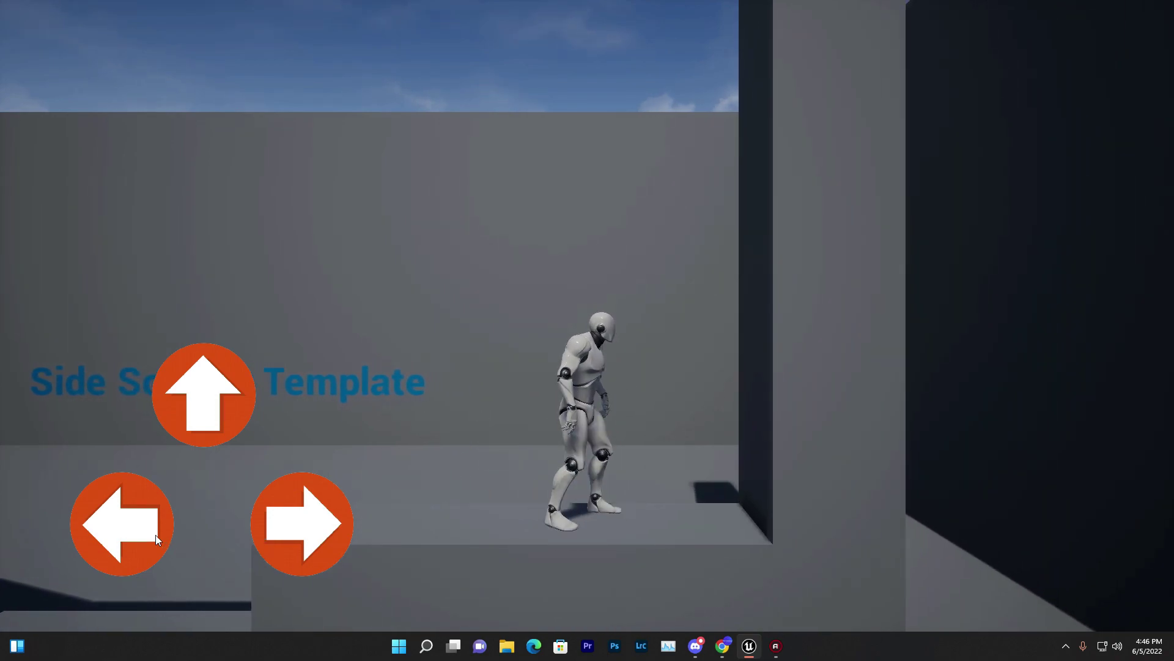
left_click(155, 534)
left_click(234, 391)
left_click(227, 390)
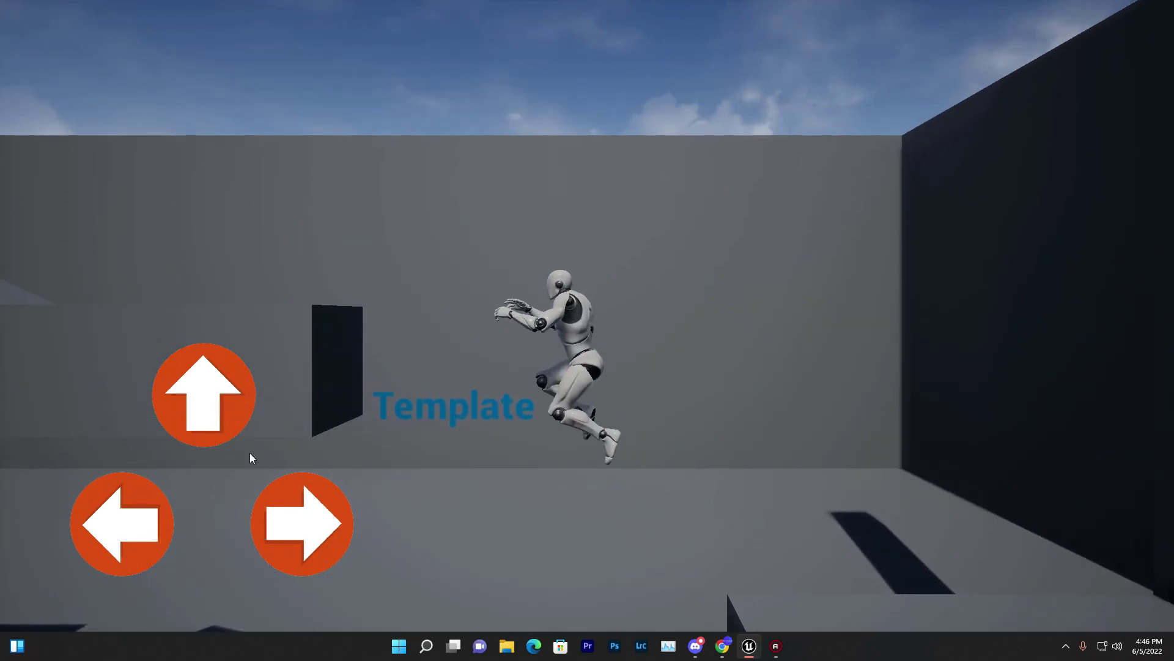
left_click(282, 537)
left_click(88, 530)
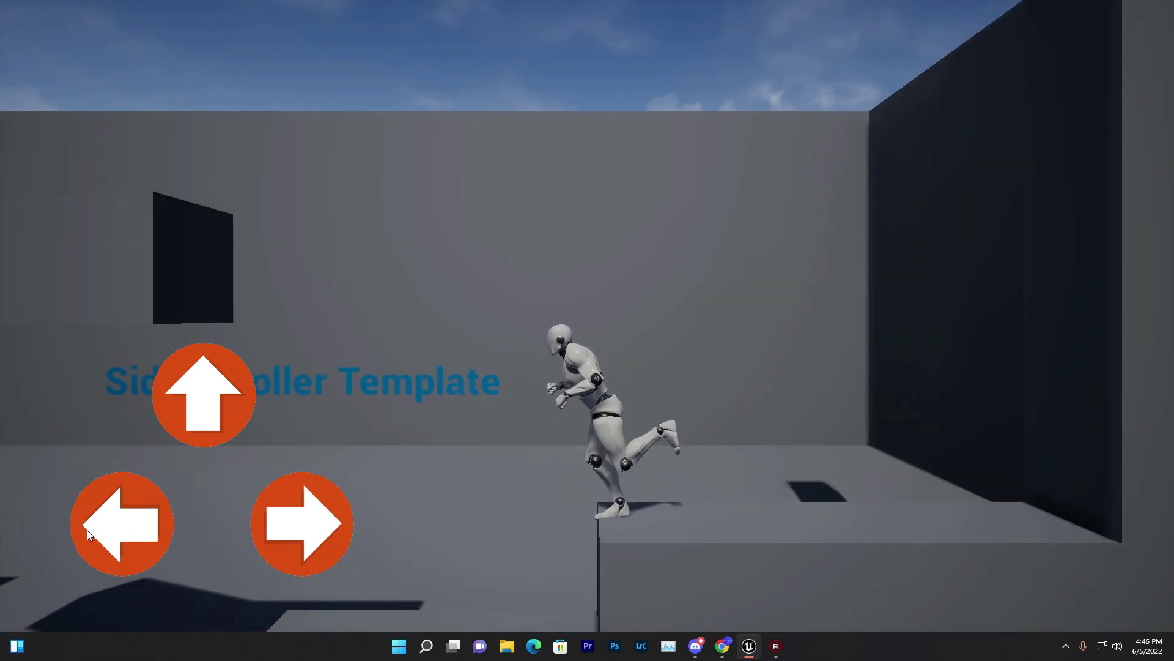
left_click(204, 398)
left_click(271, 519)
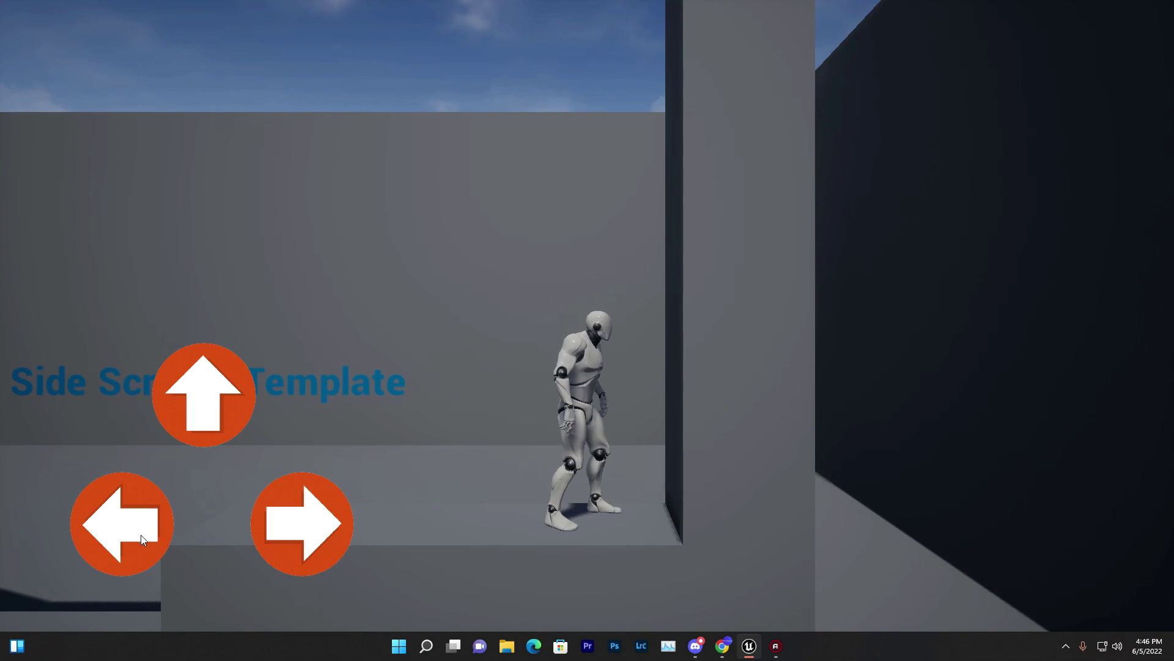
left_click(140, 534)
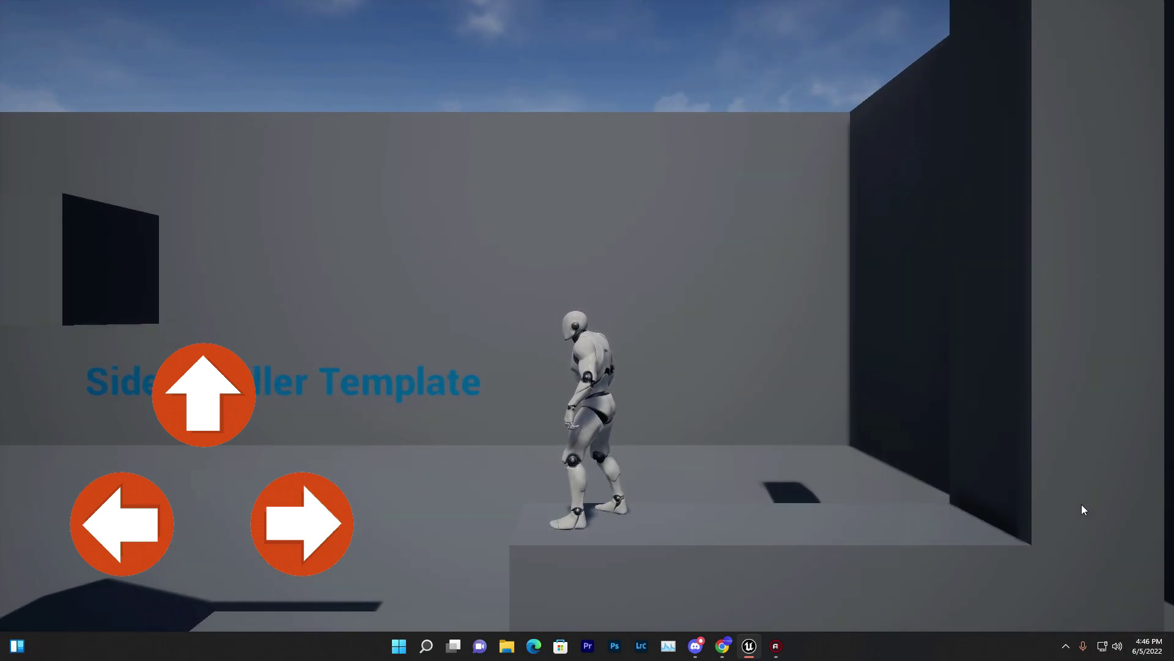
left_click(230, 429)
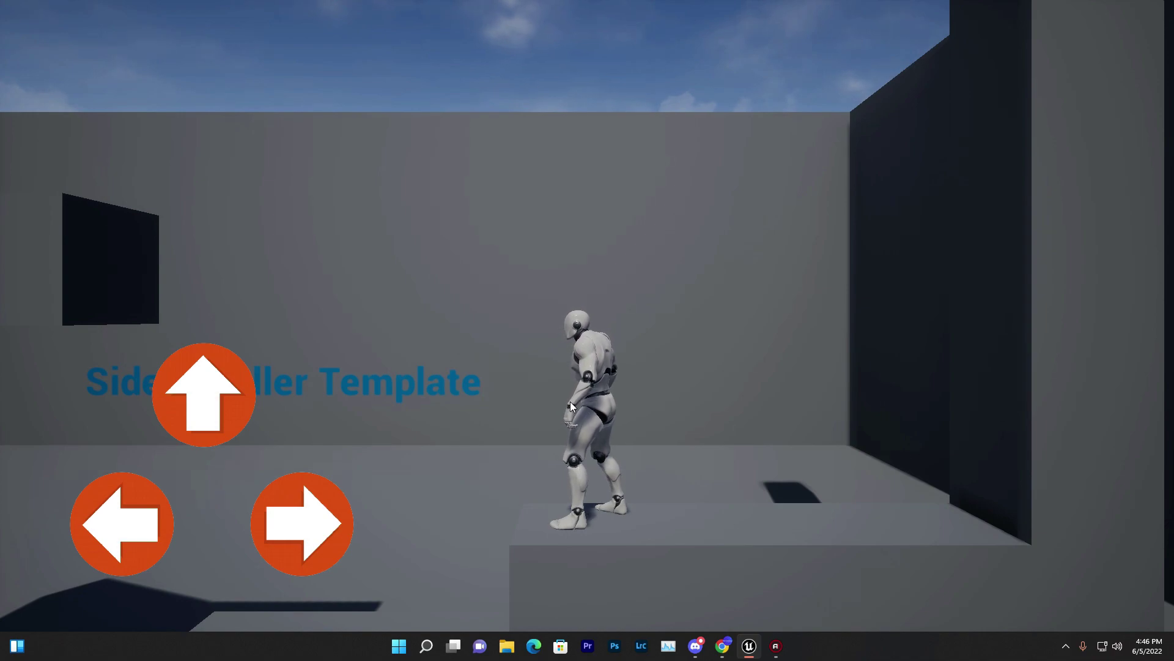
key("F11")
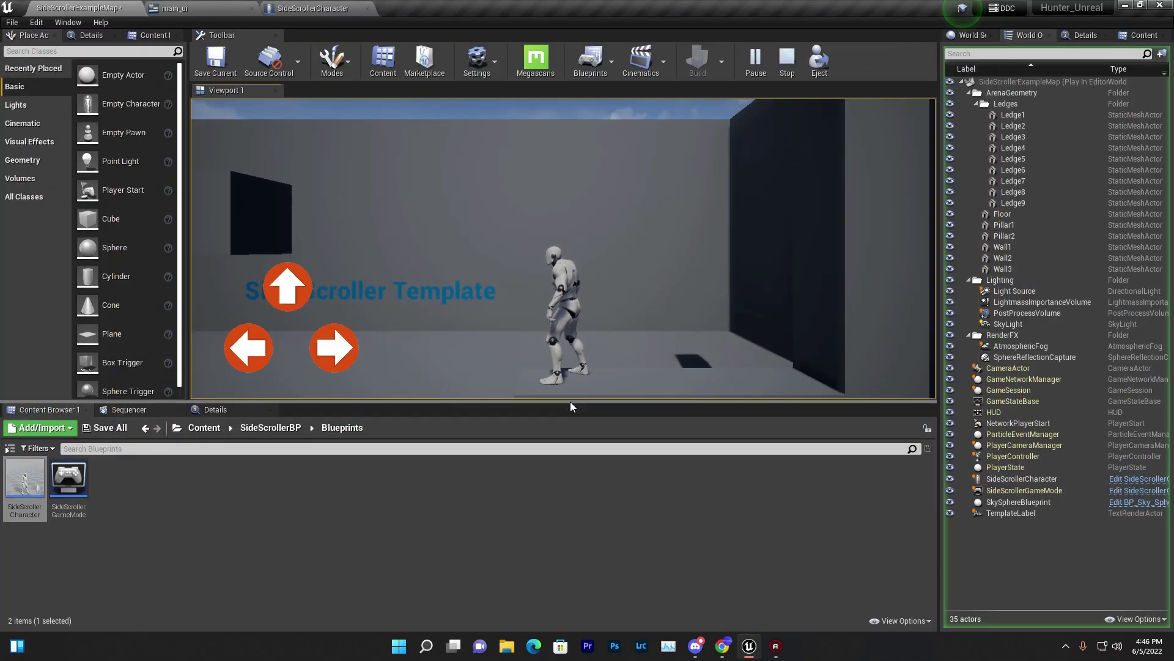
key("F11")
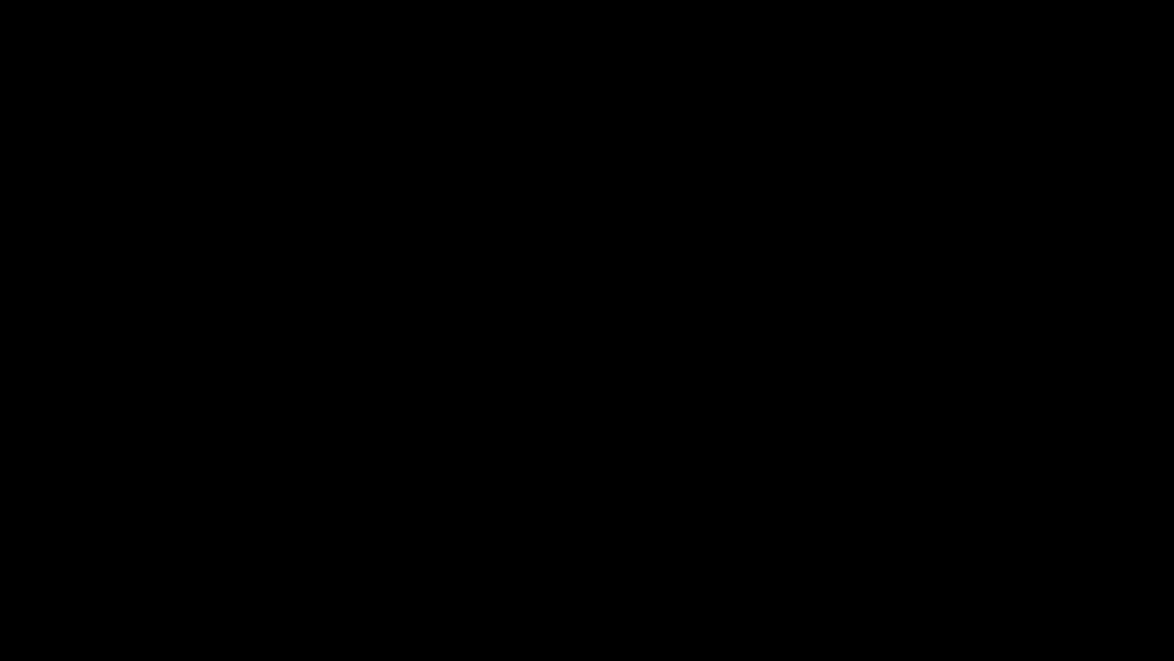